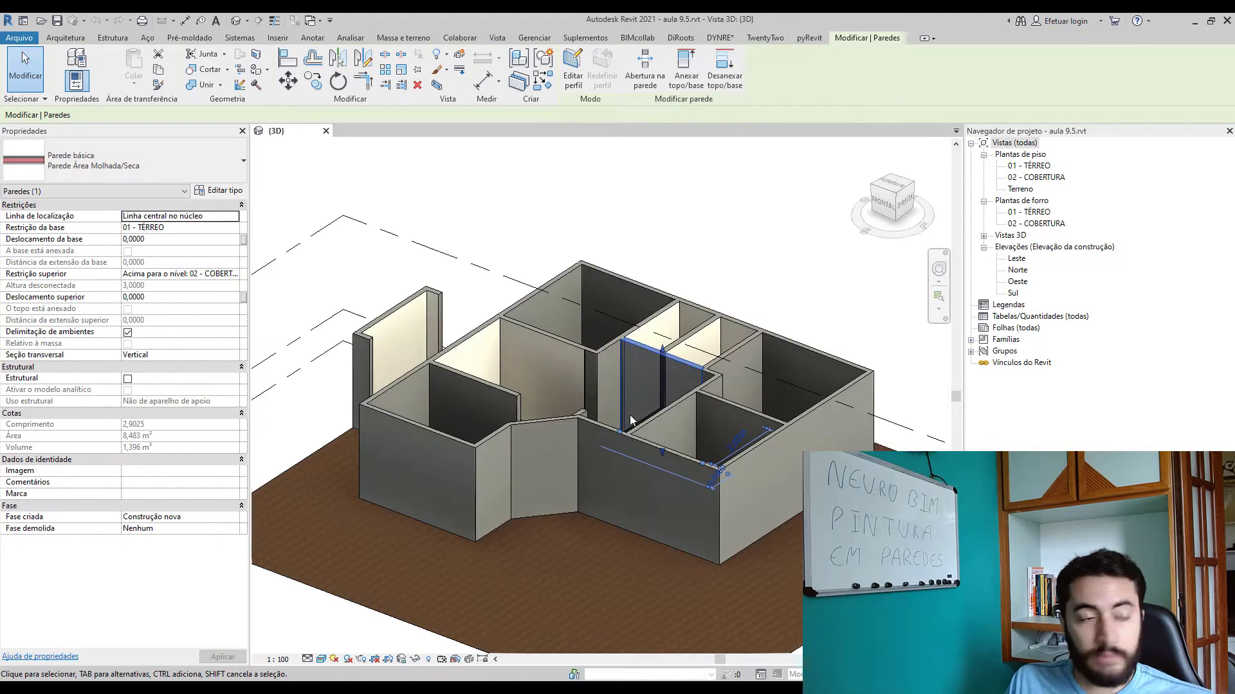
- Paint the angled front exterior wall face with the Aço, Cromo polido material
{"action": "left_click", "coordinate": [714, 224]}
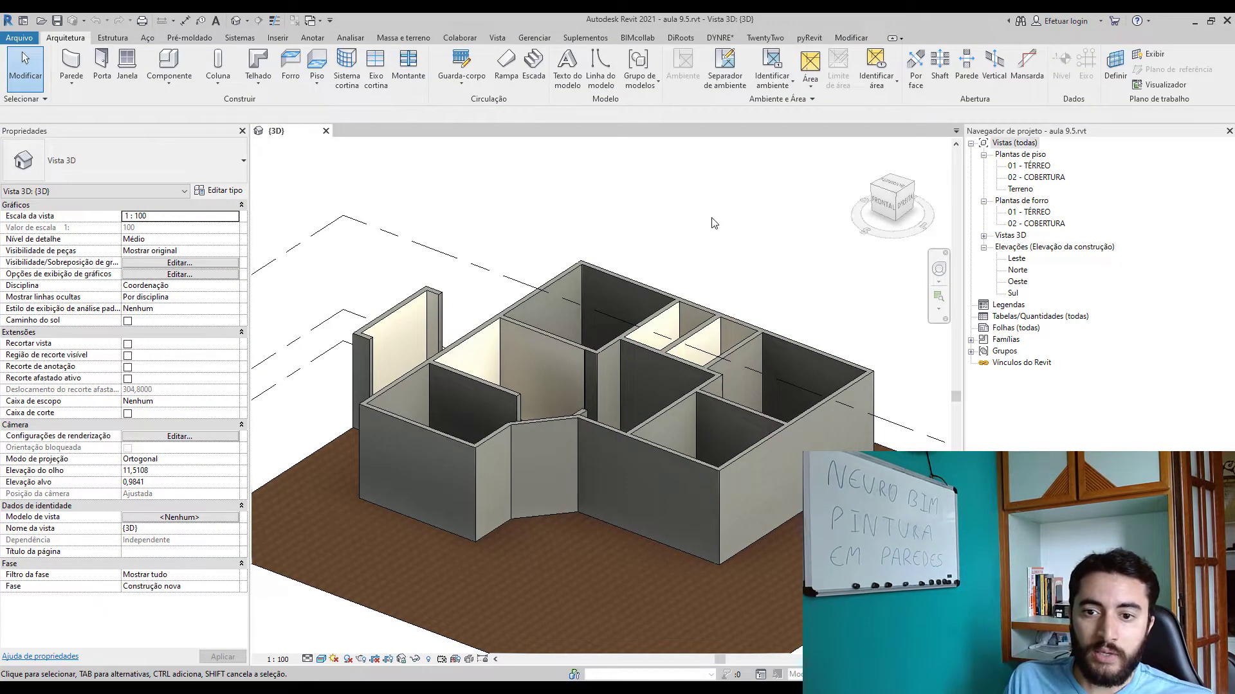
{"action": "left_click", "coordinate": [851, 37]}
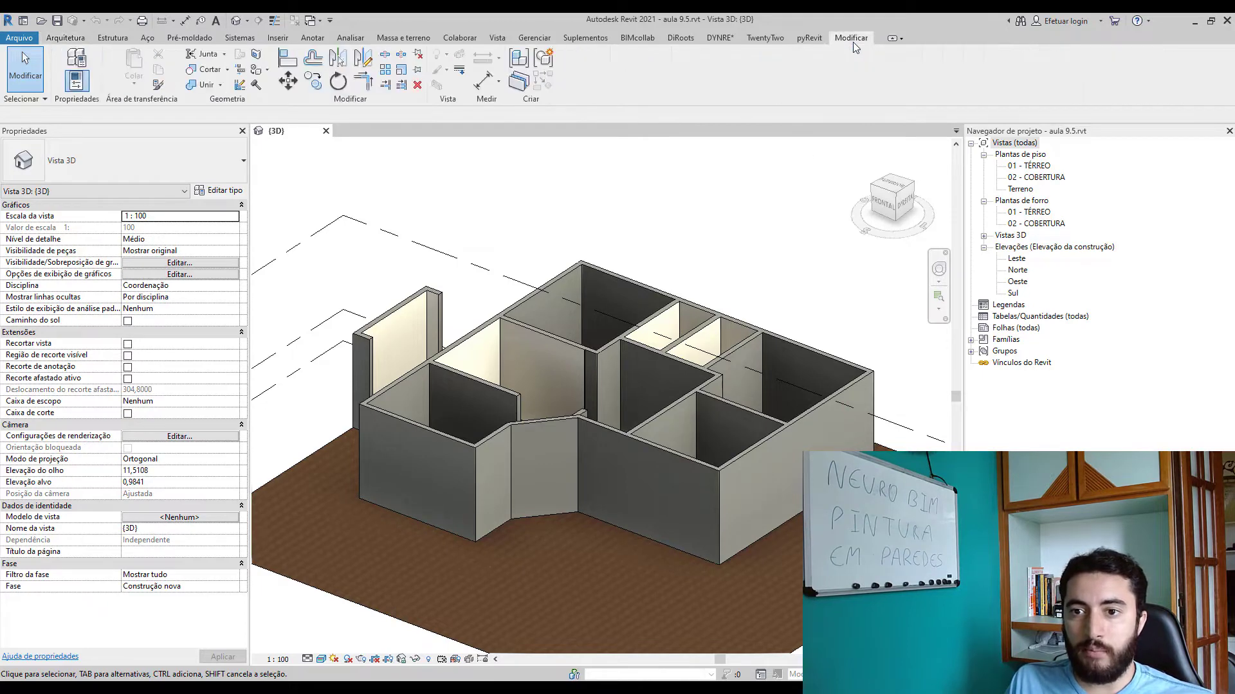
{"action": "left_click", "coordinate": [255, 72]}
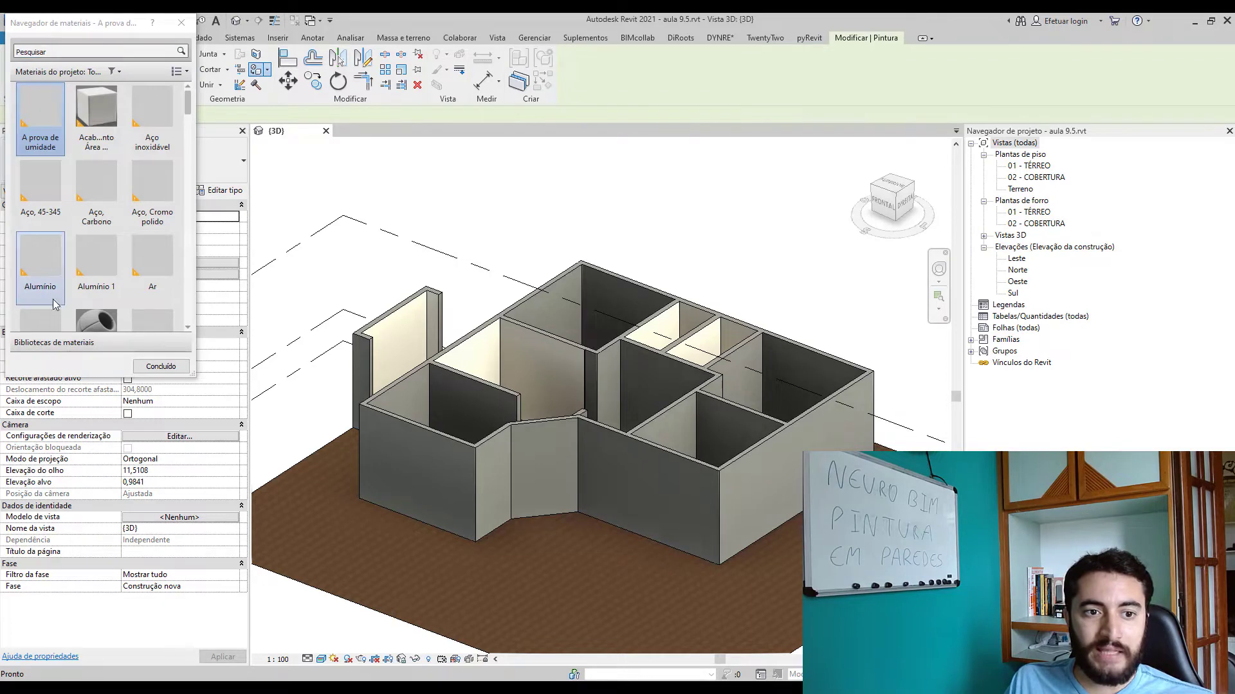
{"action": "scroll", "coordinate": [135, 175], "scroll_direction": "down", "scroll_amount": 1}
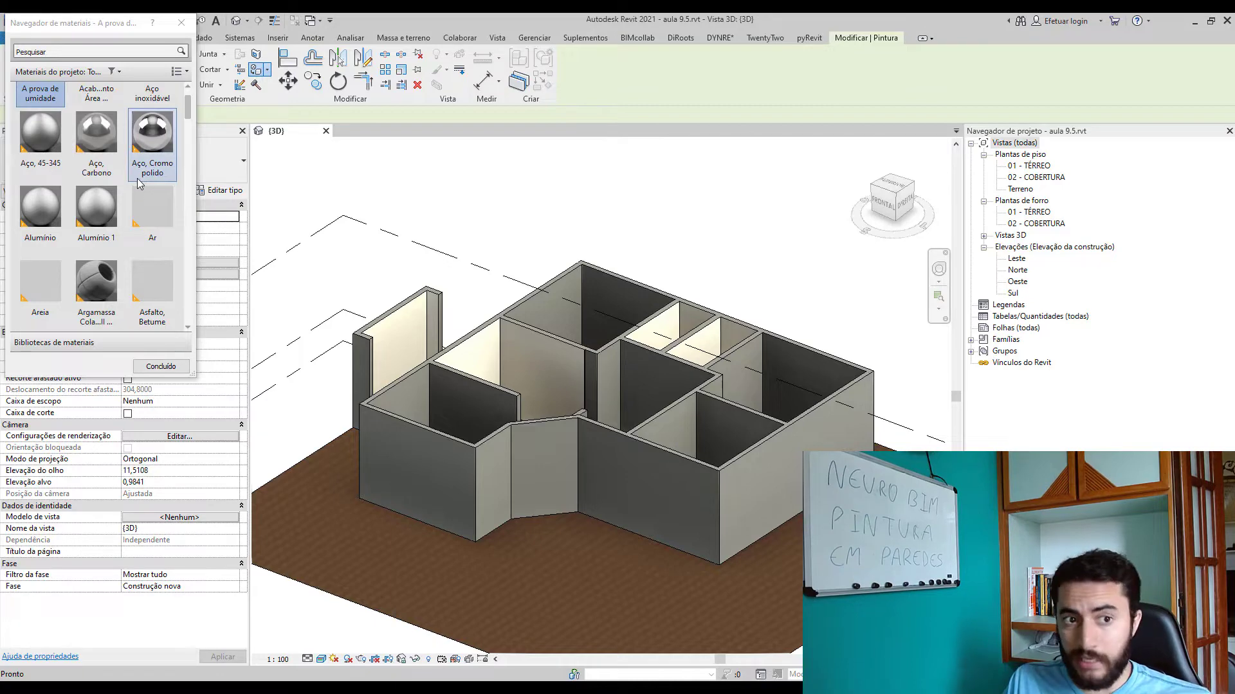
{"action": "left_click", "coordinate": [152, 147]}
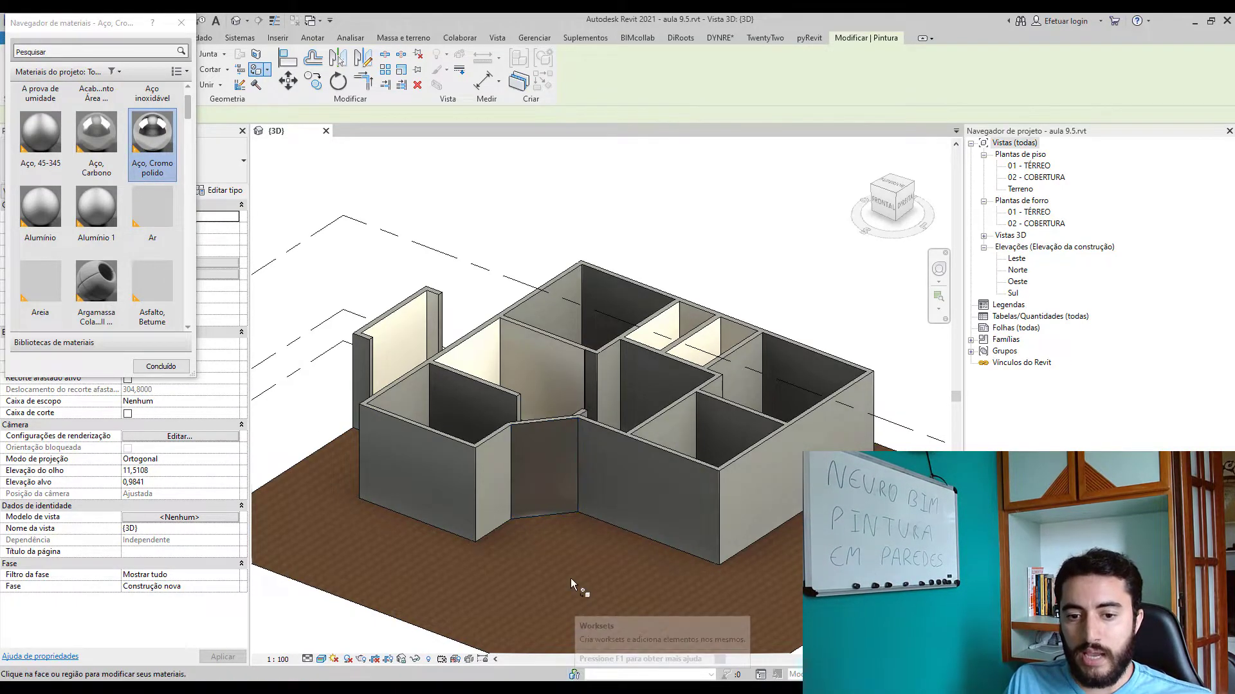
{"action": "left_click", "coordinate": [572, 501]}
{"action": "scroll", "coordinate": [562, 496], "scroll_direction": "up", "scroll_amount": 3}
{"action": "middle_click_drag", "start_coordinate": [562, 496], "coordinate": [571, 428], "text": "shift"}
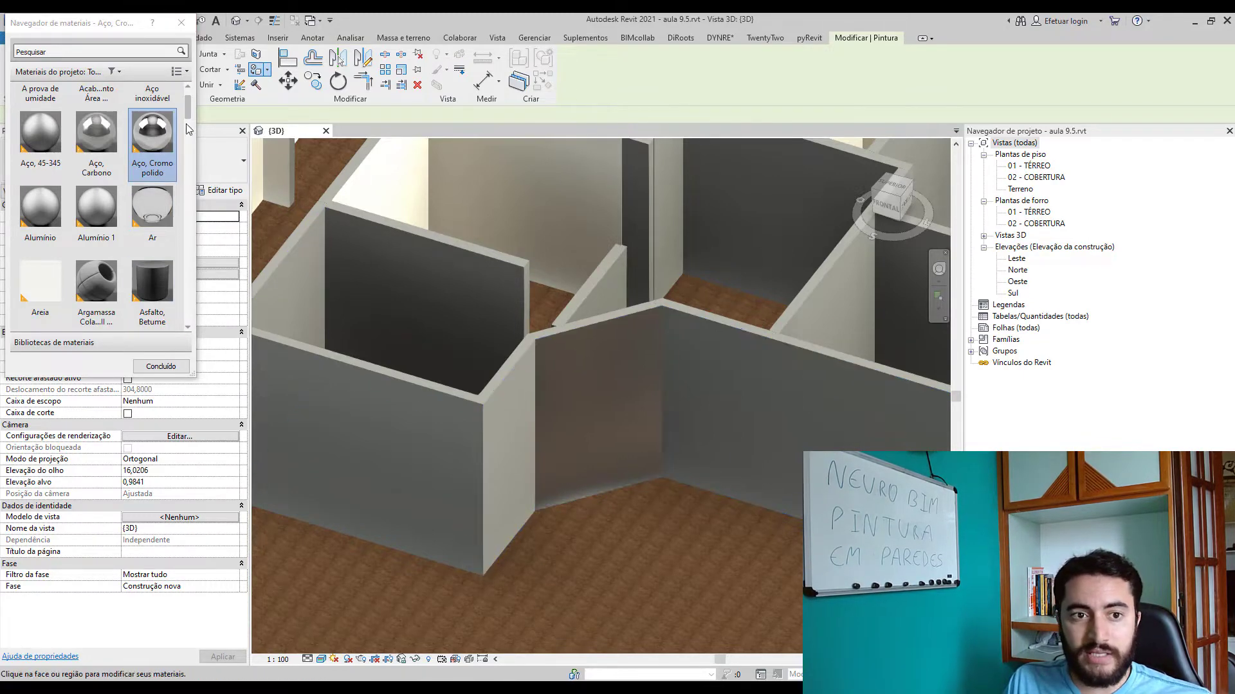
{"action": "scroll", "coordinate": [188, 129], "scroll_direction": "up", "scroll_amount": 1}
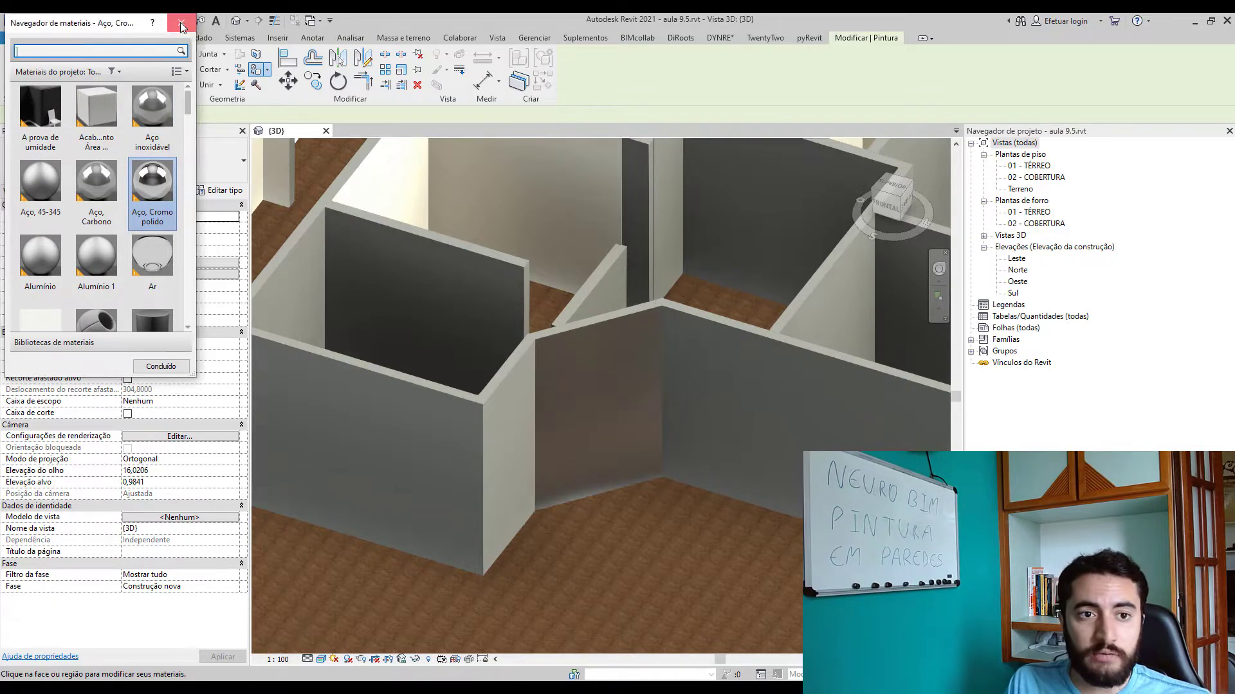
{"action": "left_click", "coordinate": [182, 24]}
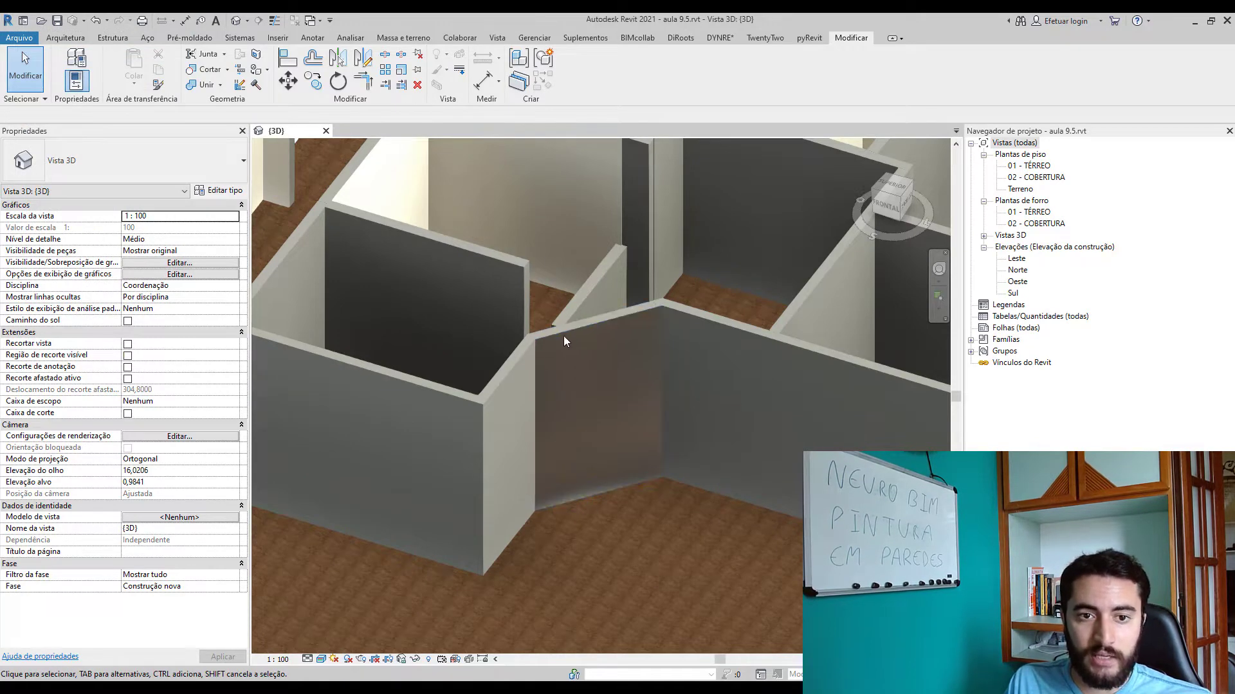
- Remove the paint from the angled front exterior wall face
{"action": "left_click", "coordinate": [267, 70]}
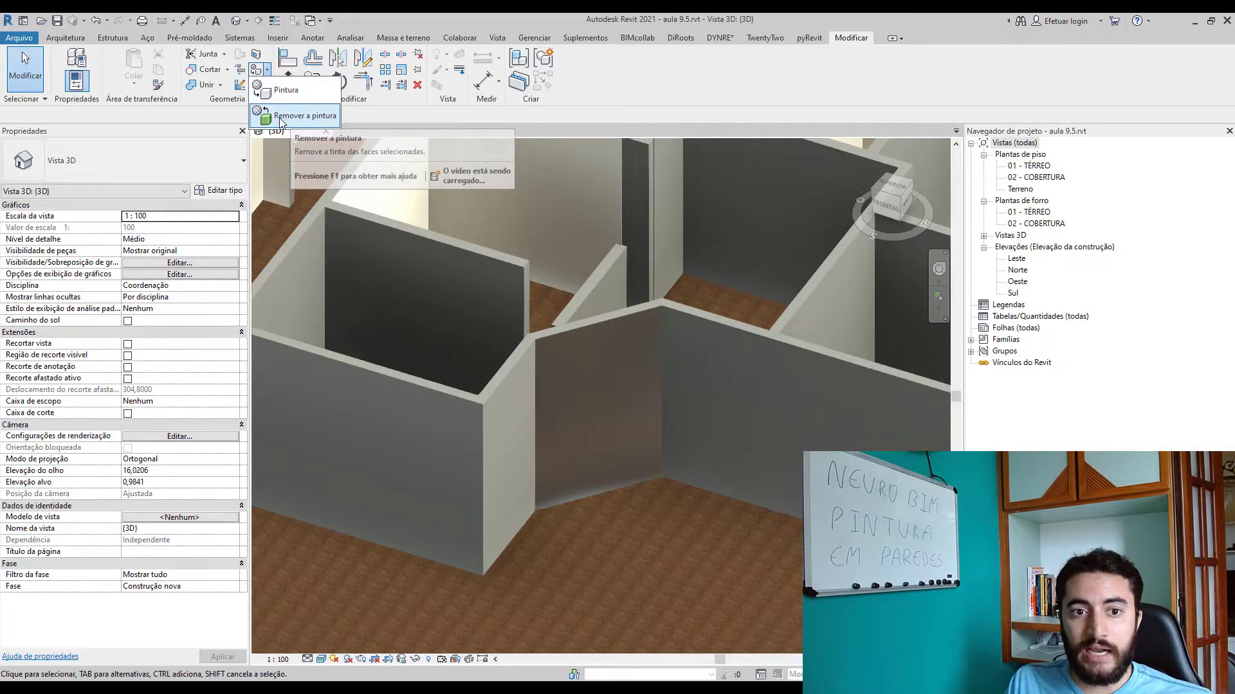
{"action": "left_click", "coordinate": [281, 117]}
{"action": "left_click", "coordinate": [601, 395]}
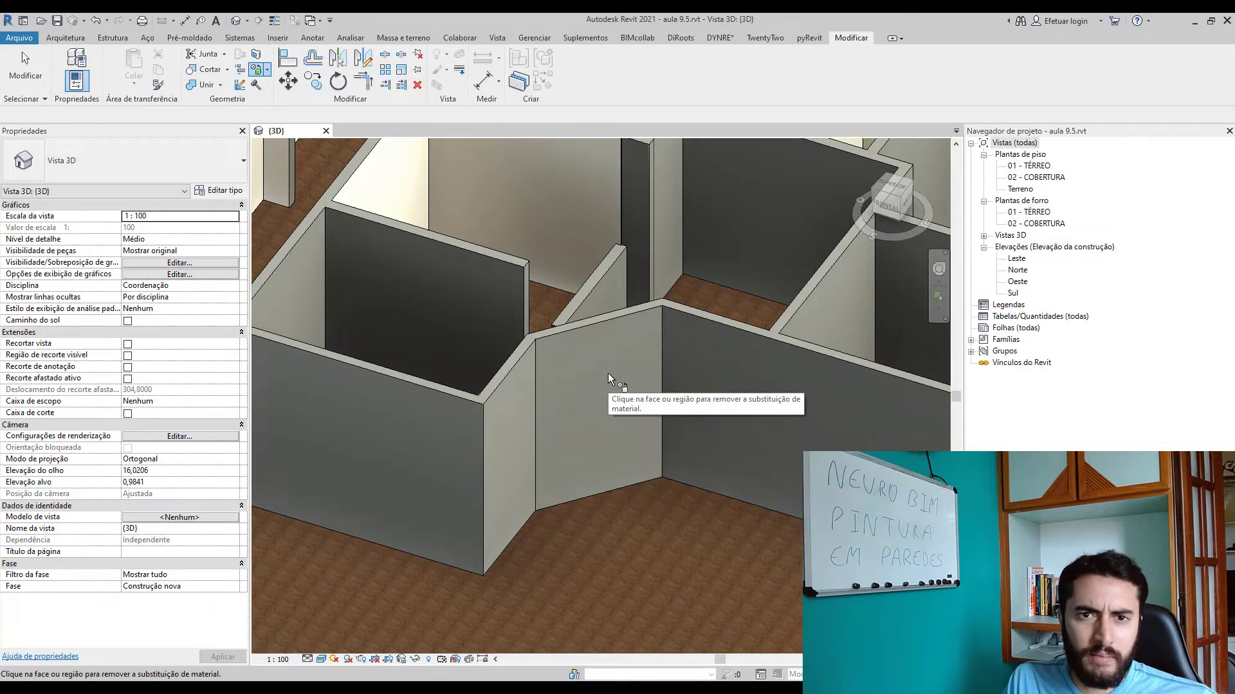
{"action": "key", "text": "Escape"}
- Open the project's material browser and search for "pintur"
{"action": "left_click", "coordinate": [267, 69]}
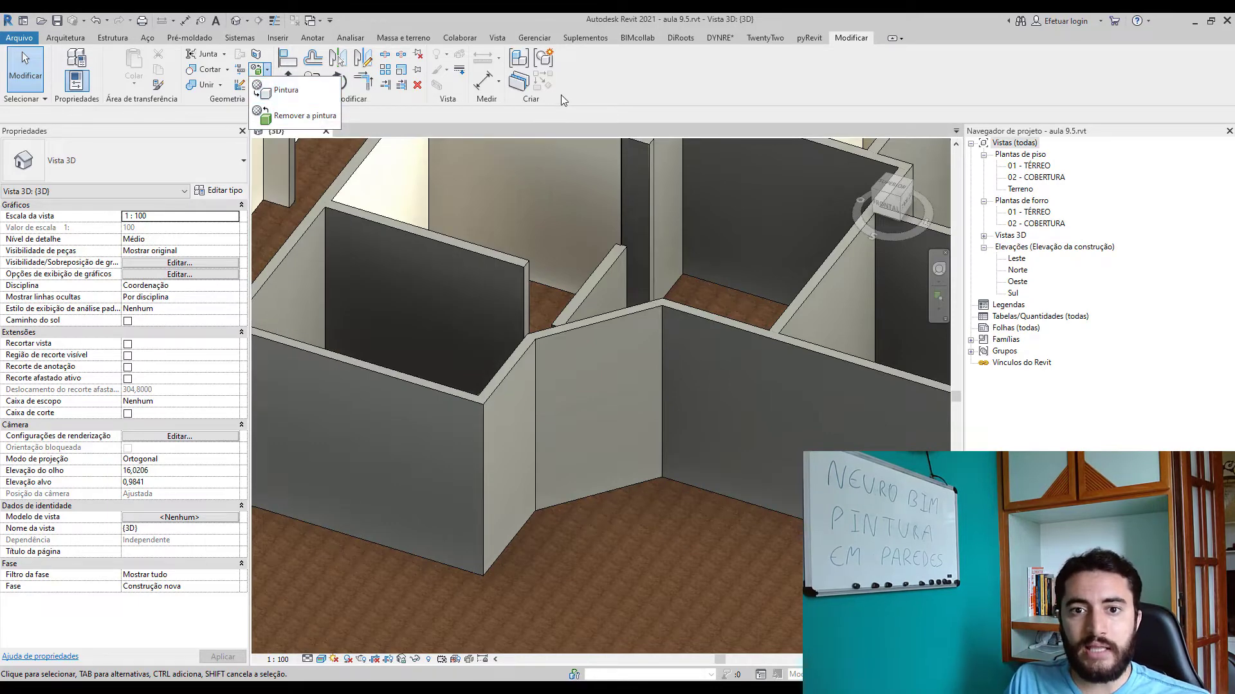
{"action": "left_click", "coordinate": [537, 40]}
{"action": "left_click", "coordinate": [535, 38]}
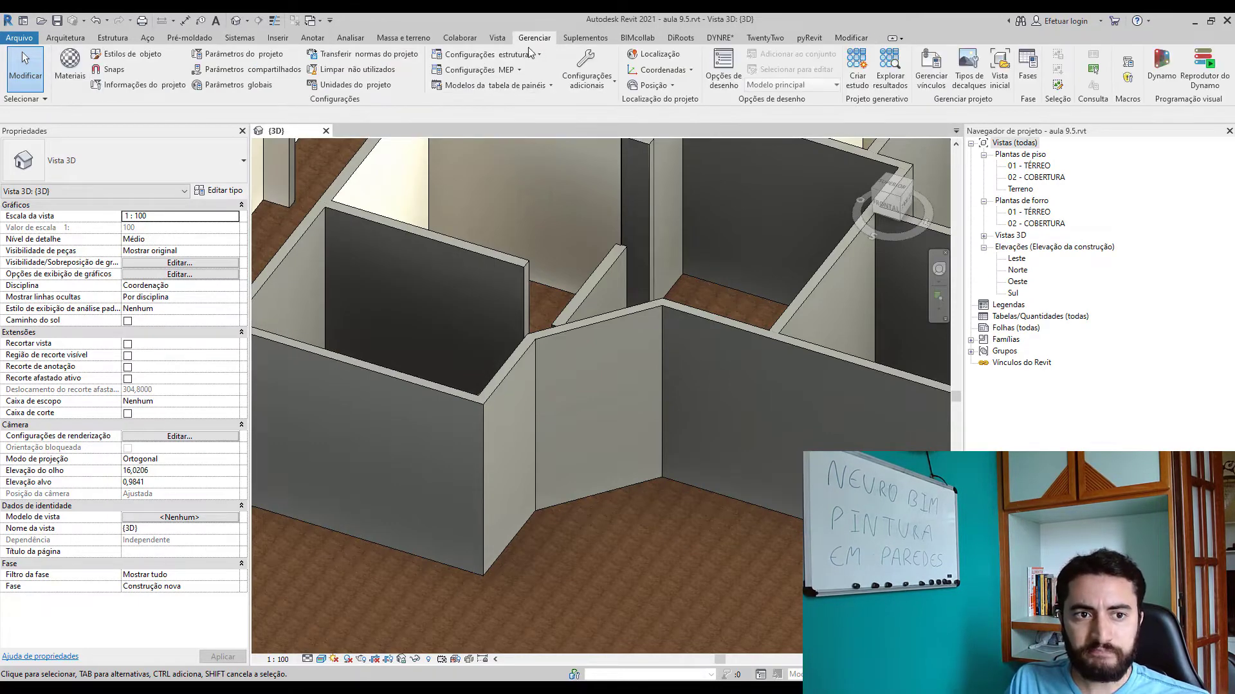
{"action": "left_click", "coordinate": [72, 75]}
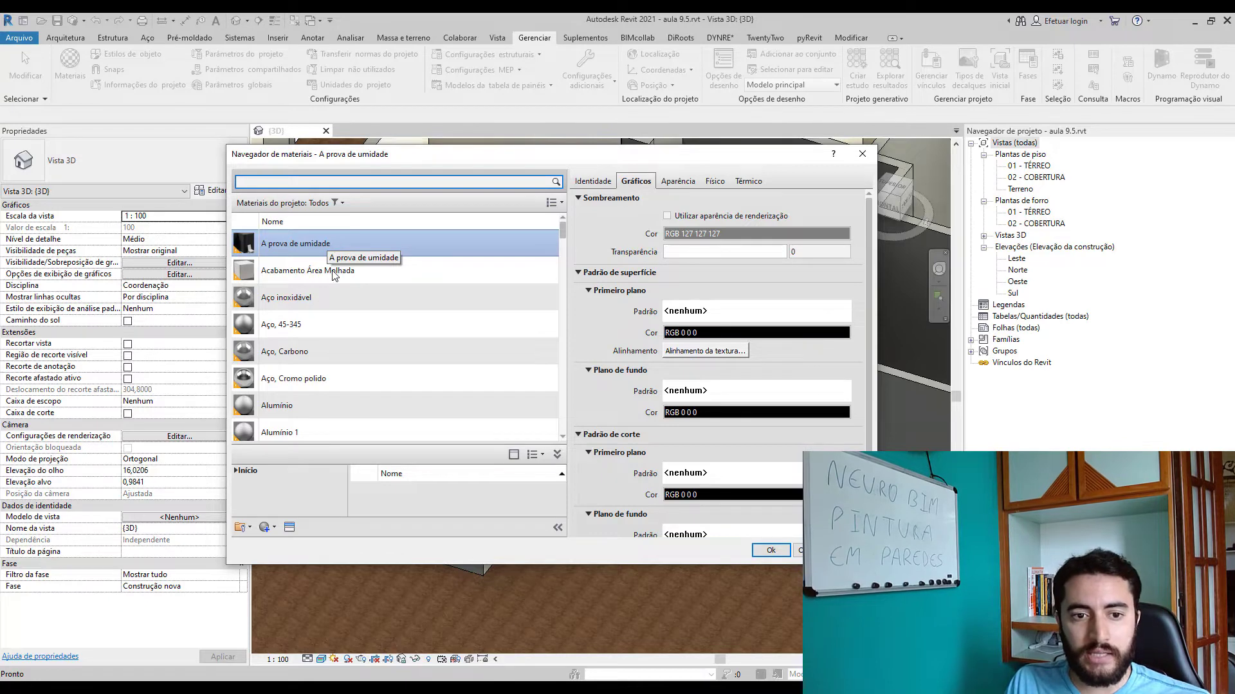
{"action": "type", "text": "pintur"}
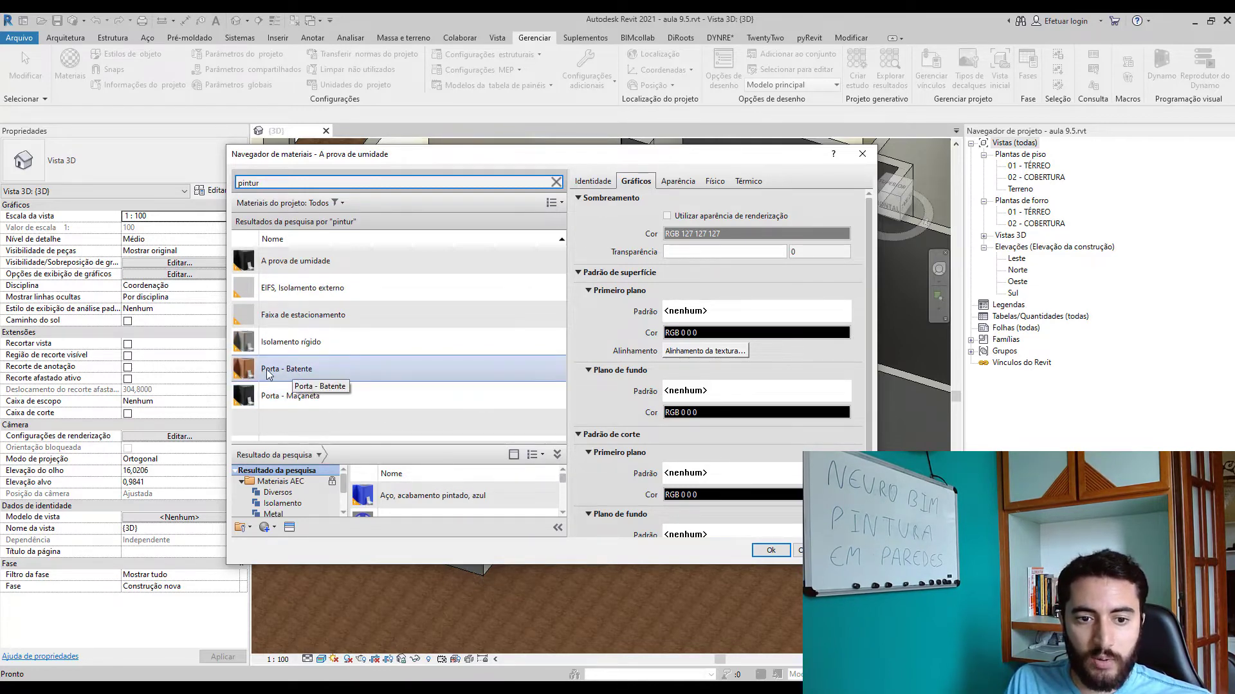
- Duplicate the Faixa de estacionamento material and name the copy Pintura Interna
{"action": "left_click", "coordinate": [321, 321]}
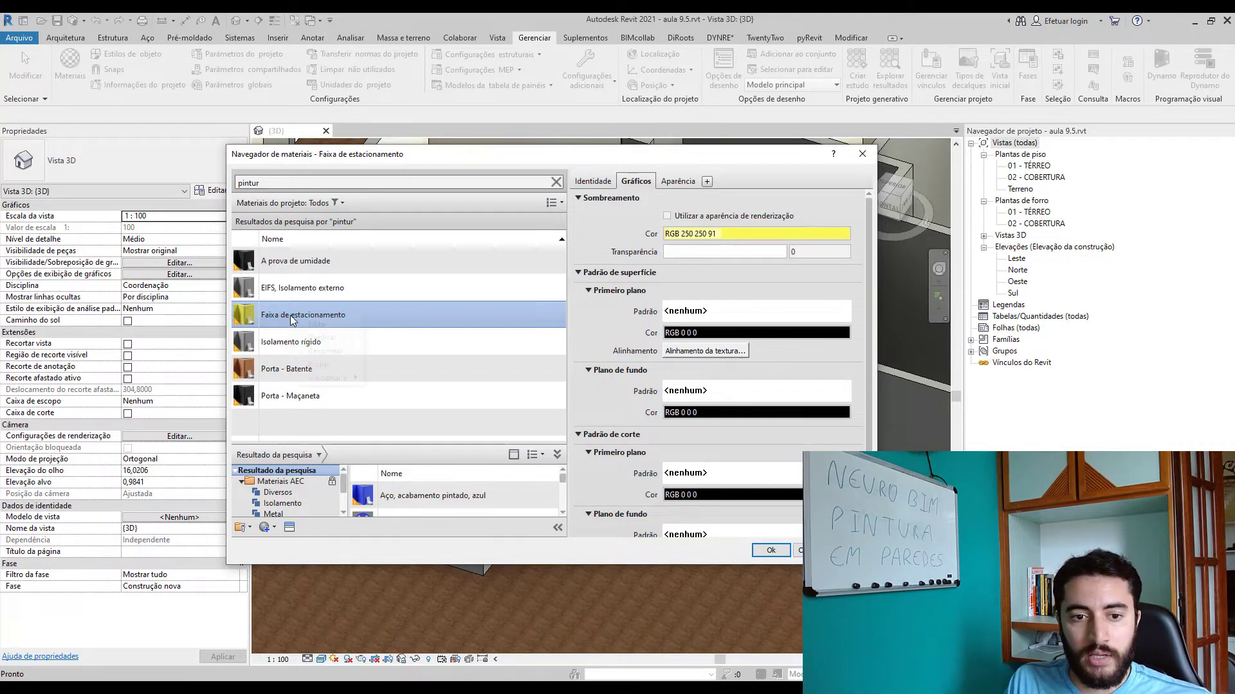
{"action": "right_click", "coordinate": [293, 319]}
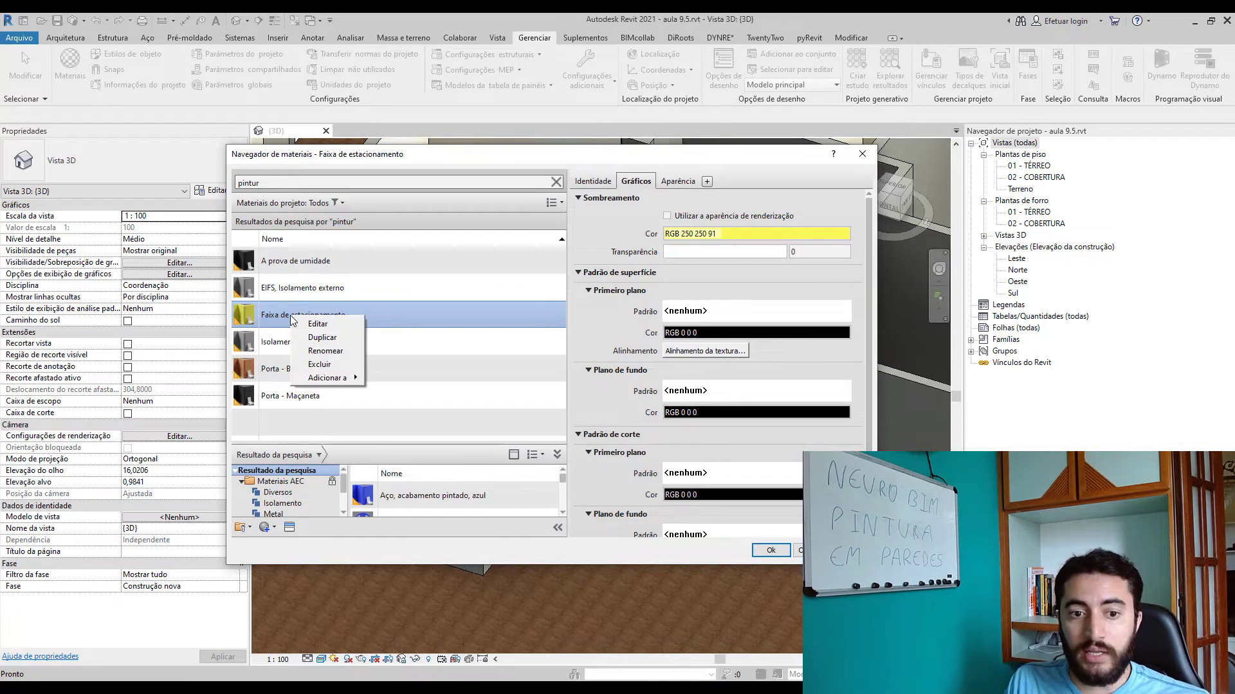
{"action": "left_click", "coordinate": [322, 339]}
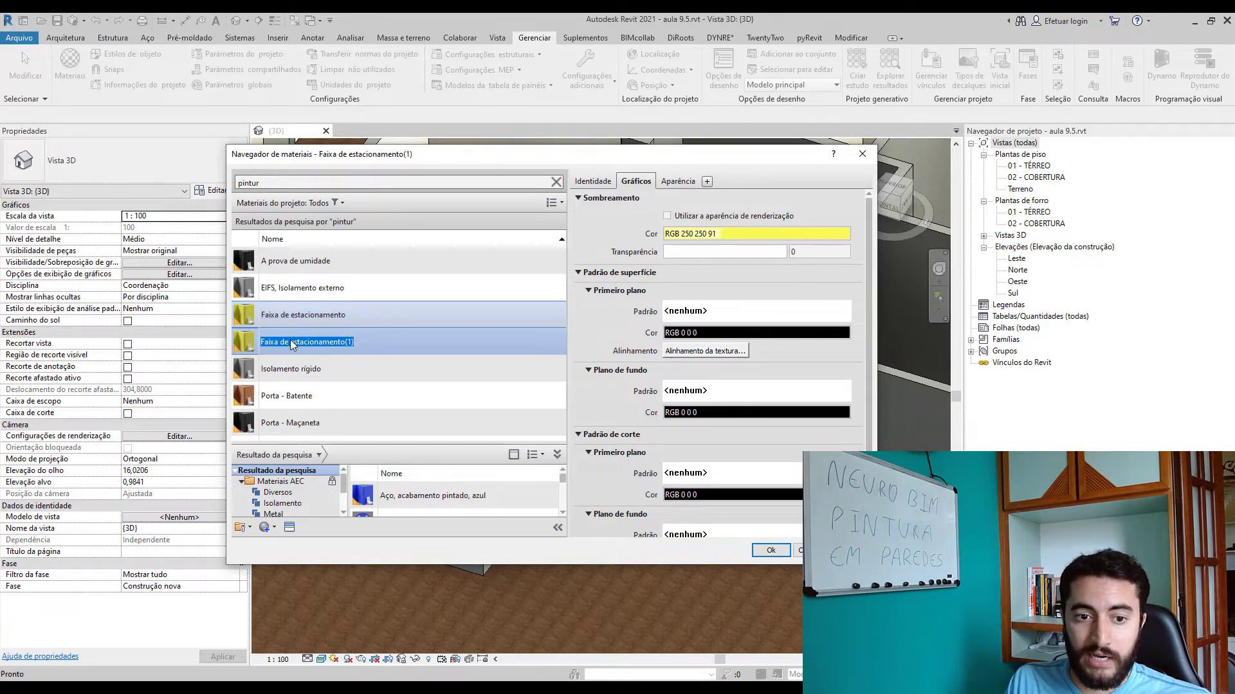
{"action": "type", "text": "P"}
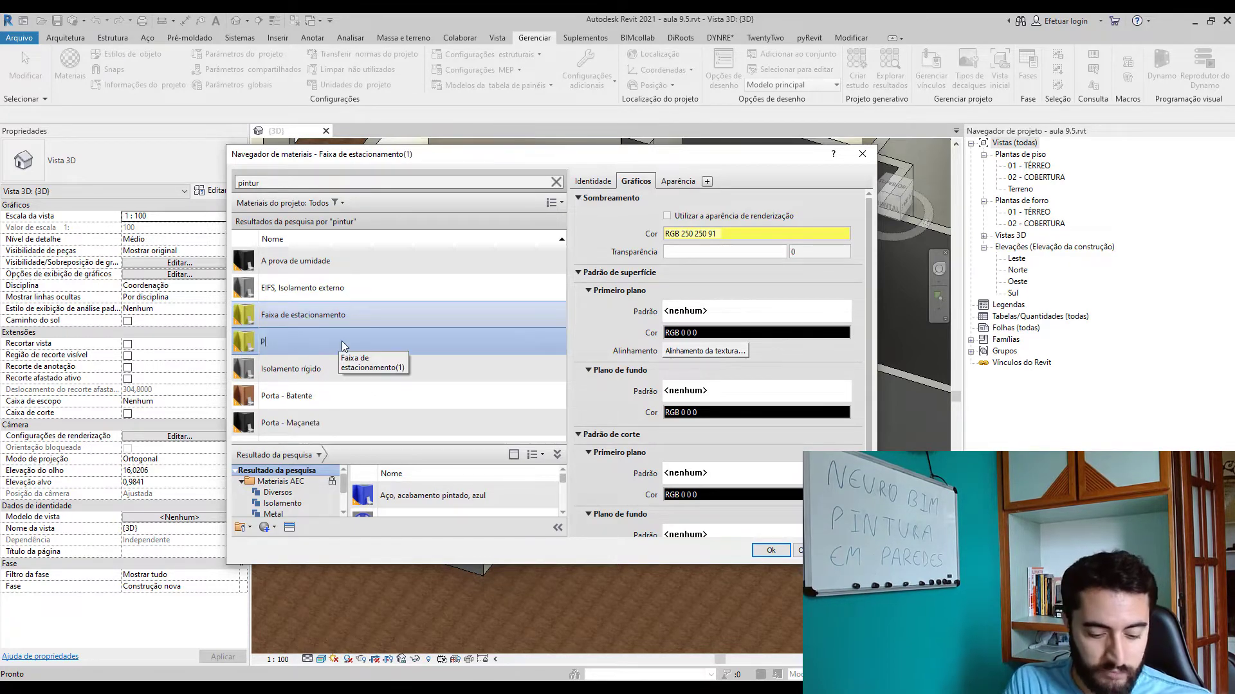
{"action": "type", "text": "intura Interna"}
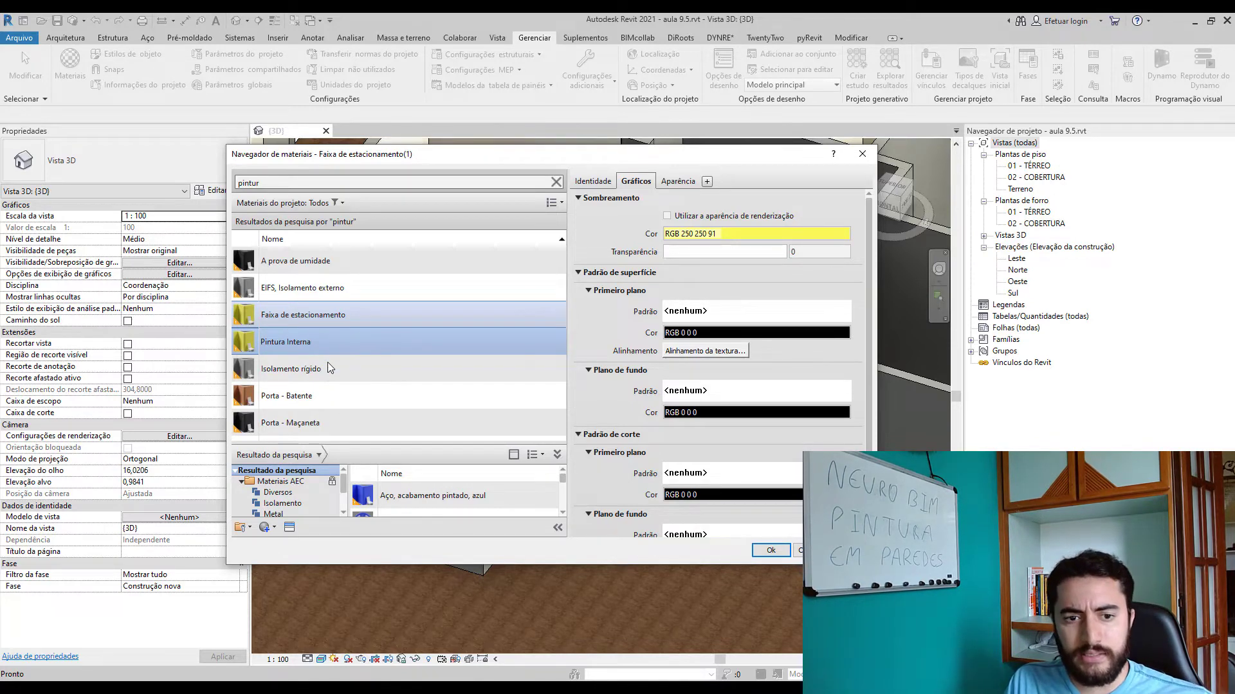
{"action": "key", "text": "Return"}
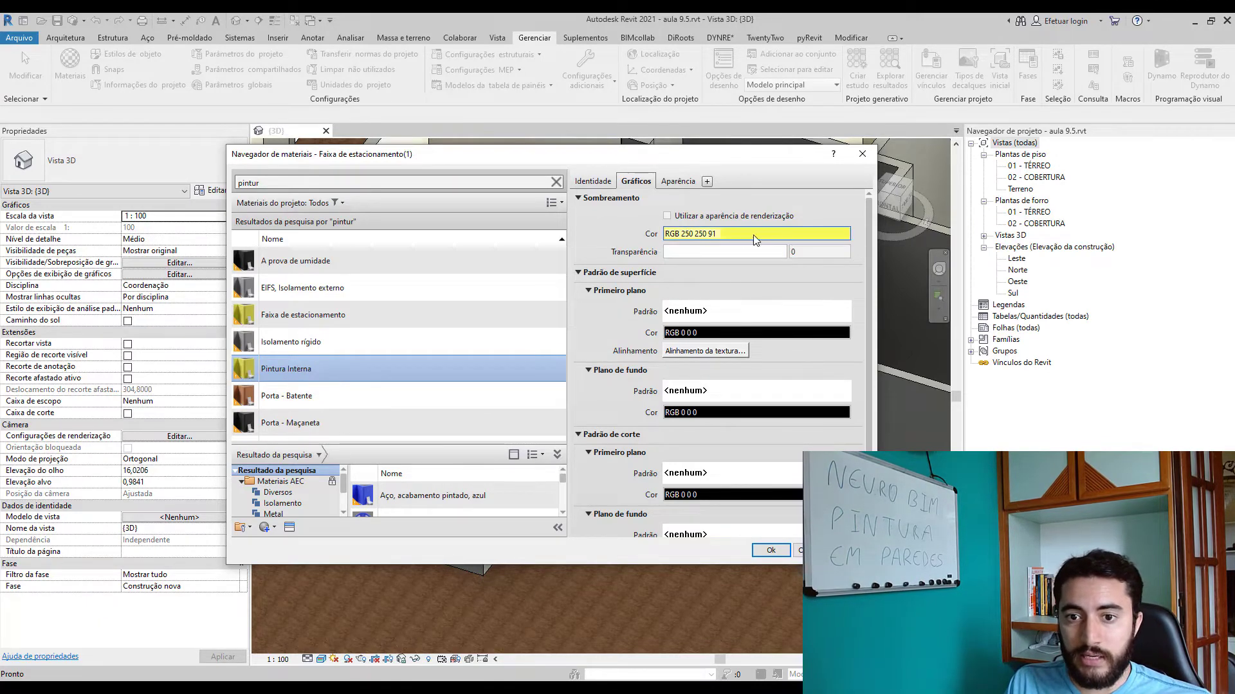
- Set the wall paint appearance colour of Pintura Interna to light grey, RGB 235 235 235
{"action": "left_click", "coordinate": [680, 181]}
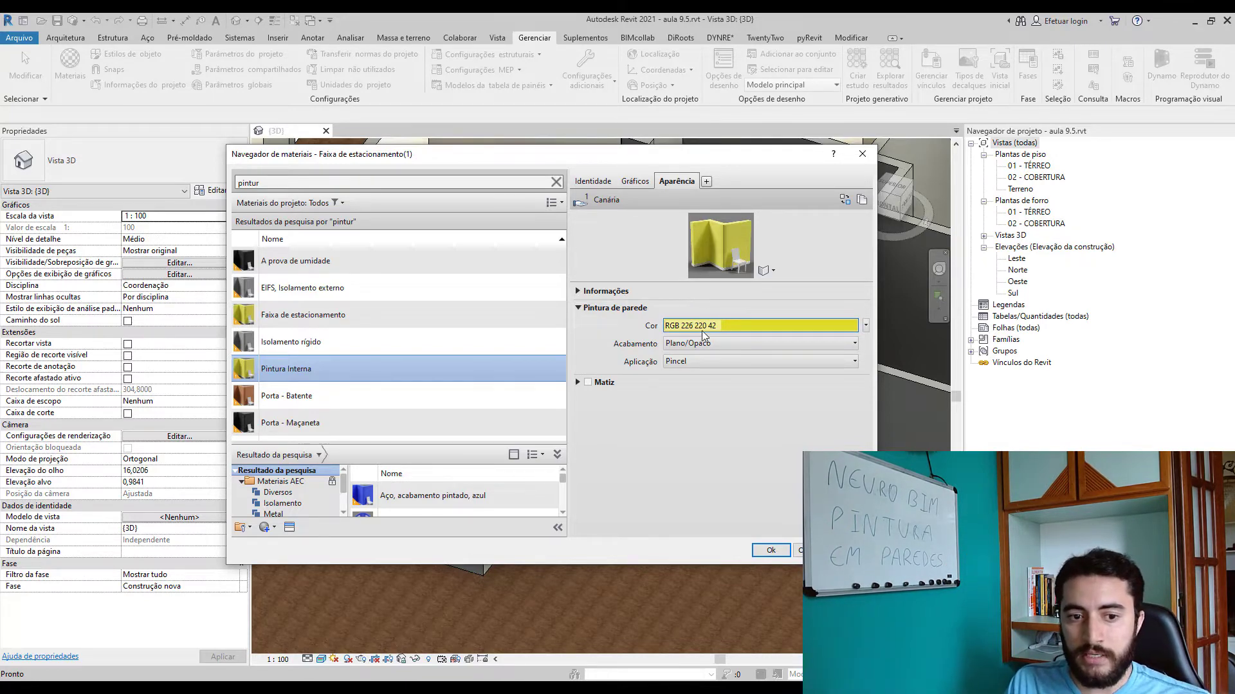
{"action": "left_click", "coordinate": [706, 327]}
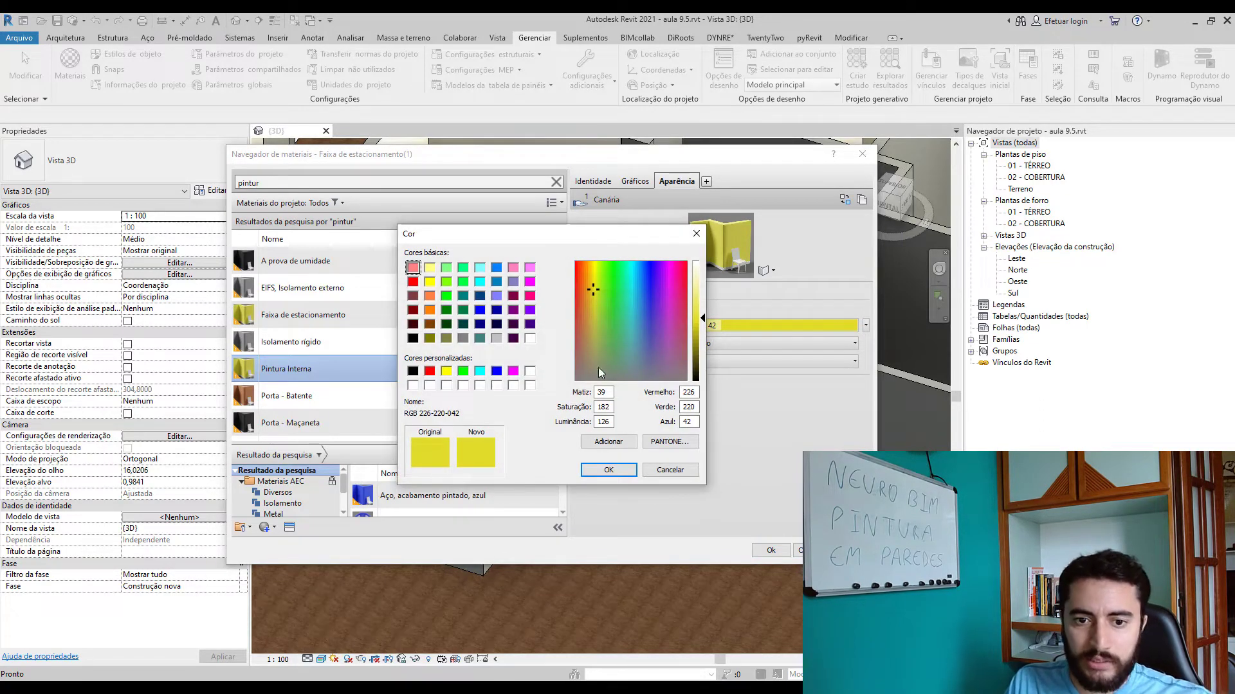
{"action": "left_click", "coordinate": [530, 339]}
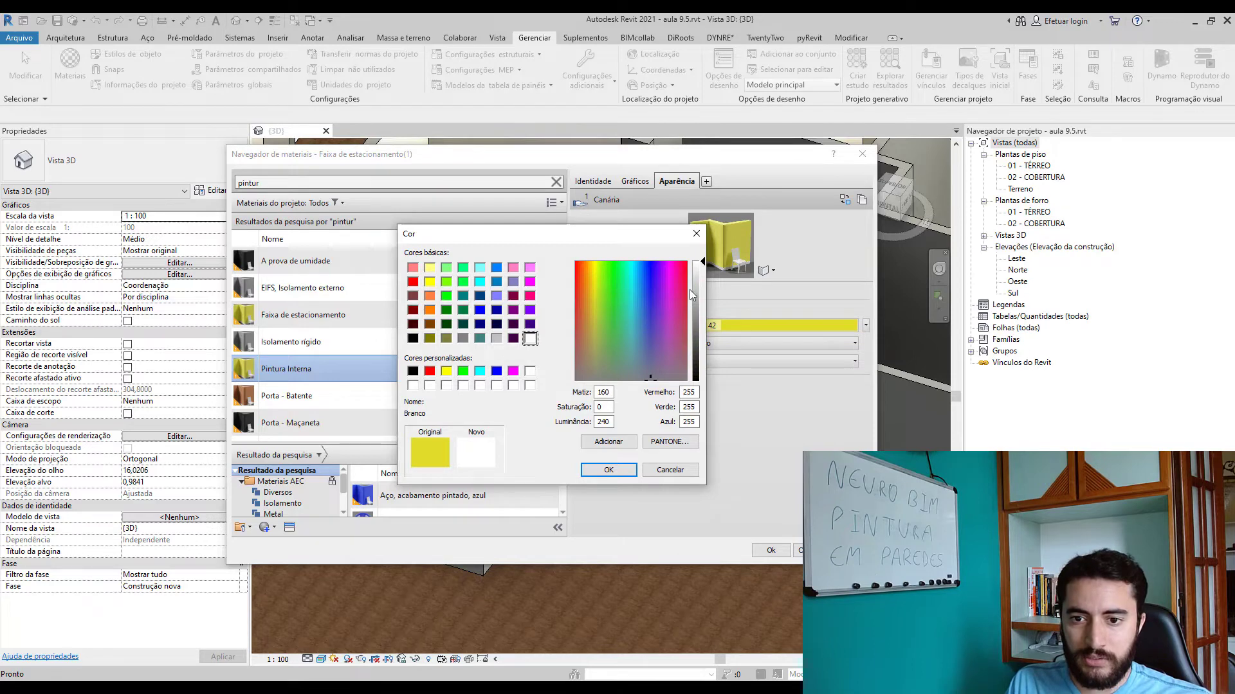
{"action": "left_click_drag", "start_coordinate": [704, 265], "coordinate": [703, 273]}
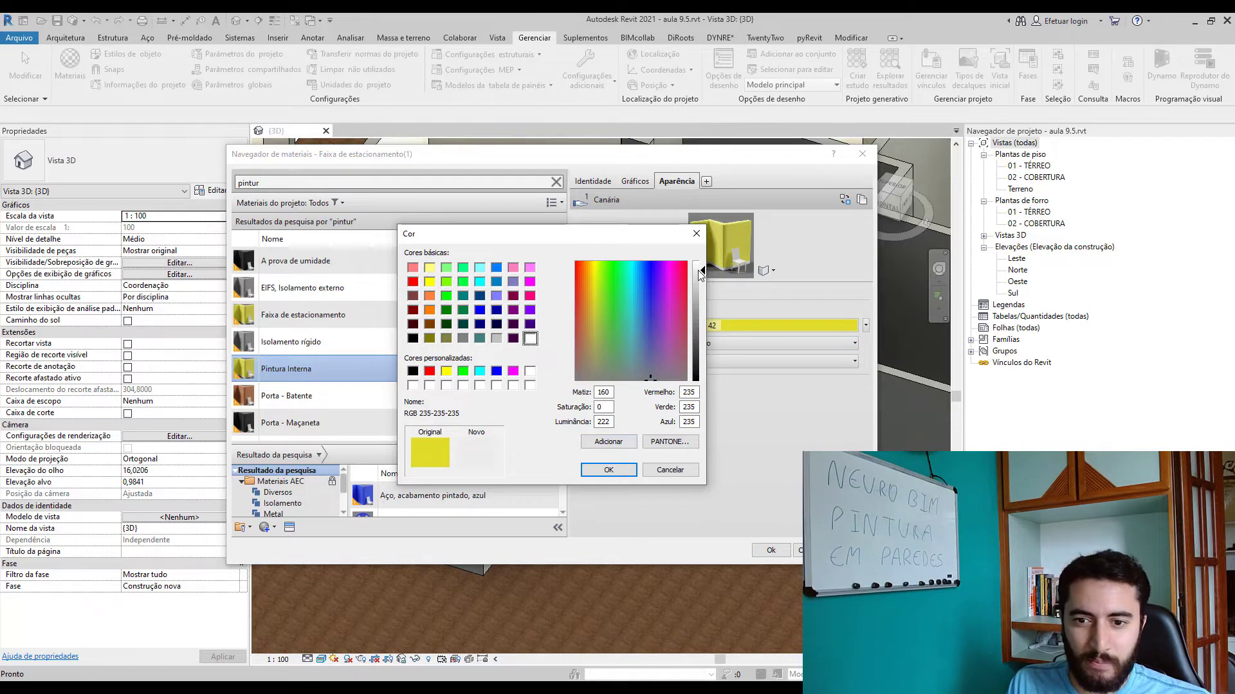
{"action": "left_click", "coordinate": [608, 470]}
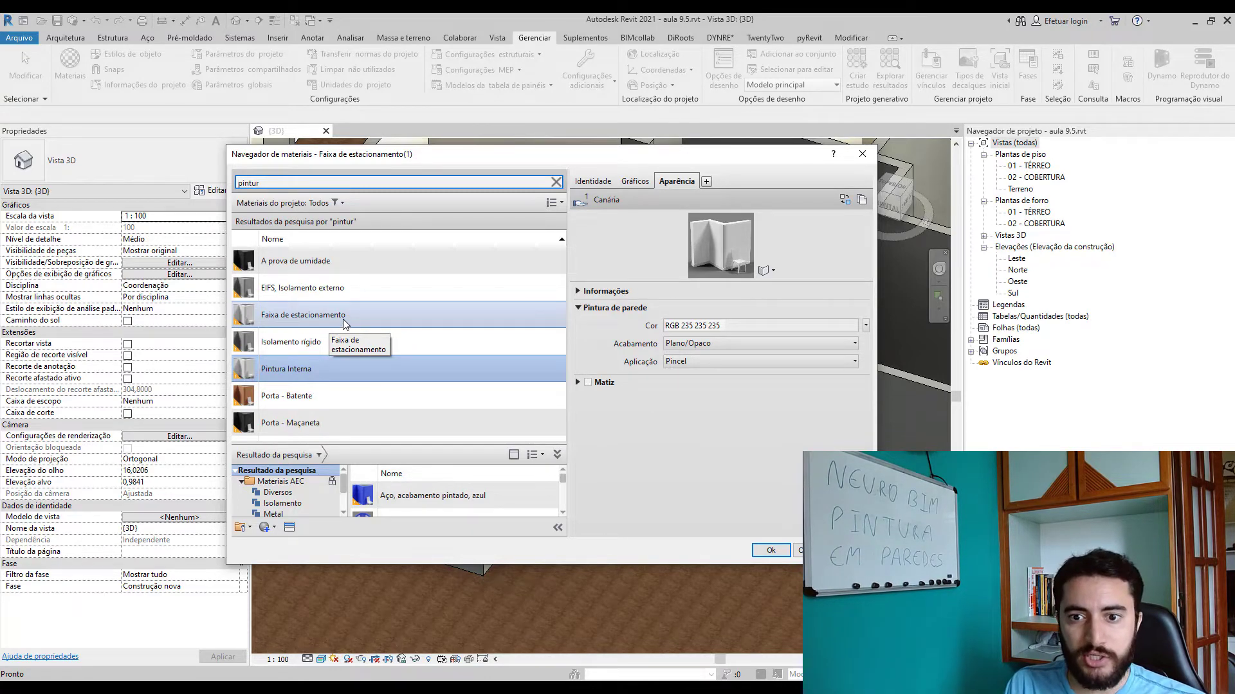
- Expand the appearance information and compare the asset names used by Faixa de estacionamento and Pintura Interna
{"action": "left_click", "coordinate": [575, 291]}
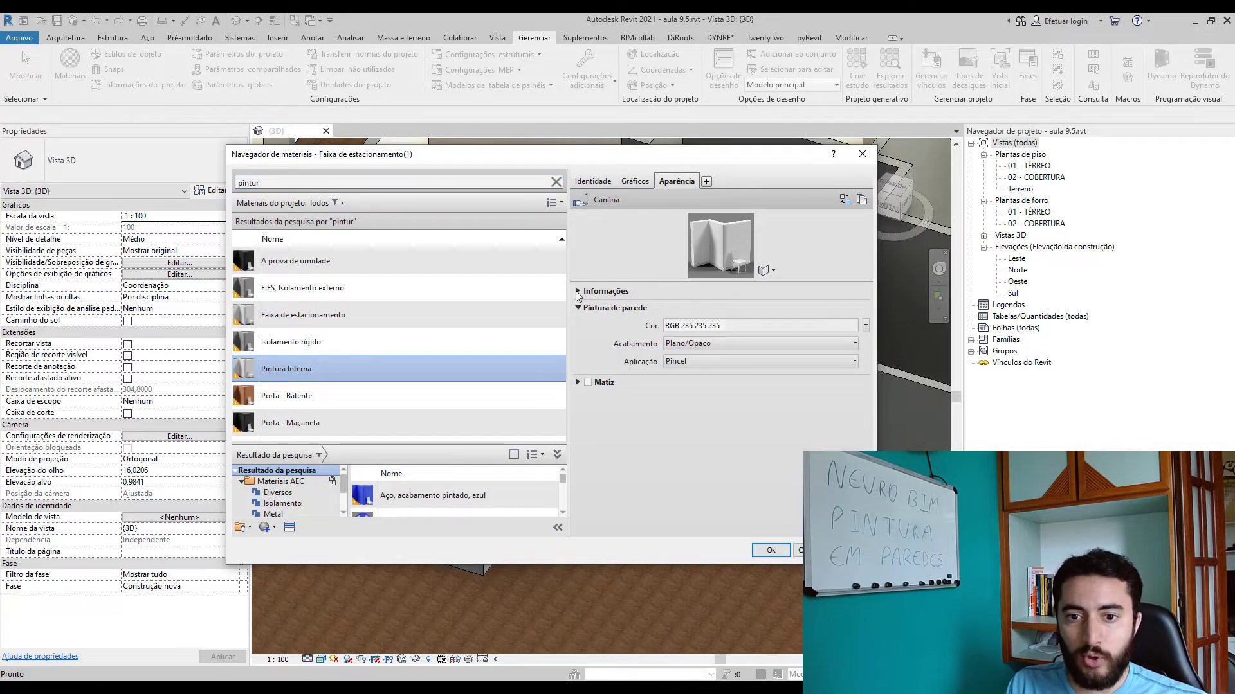
{"action": "left_click", "coordinate": [578, 291]}
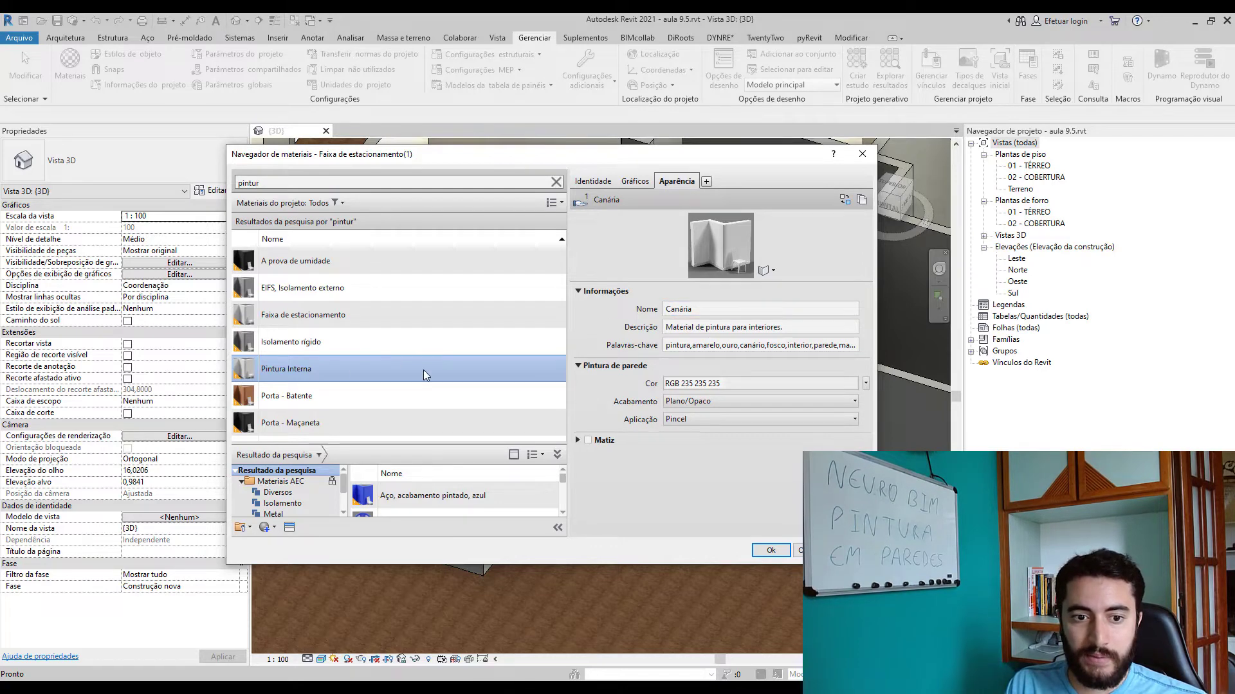
{"action": "left_click", "coordinate": [361, 307]}
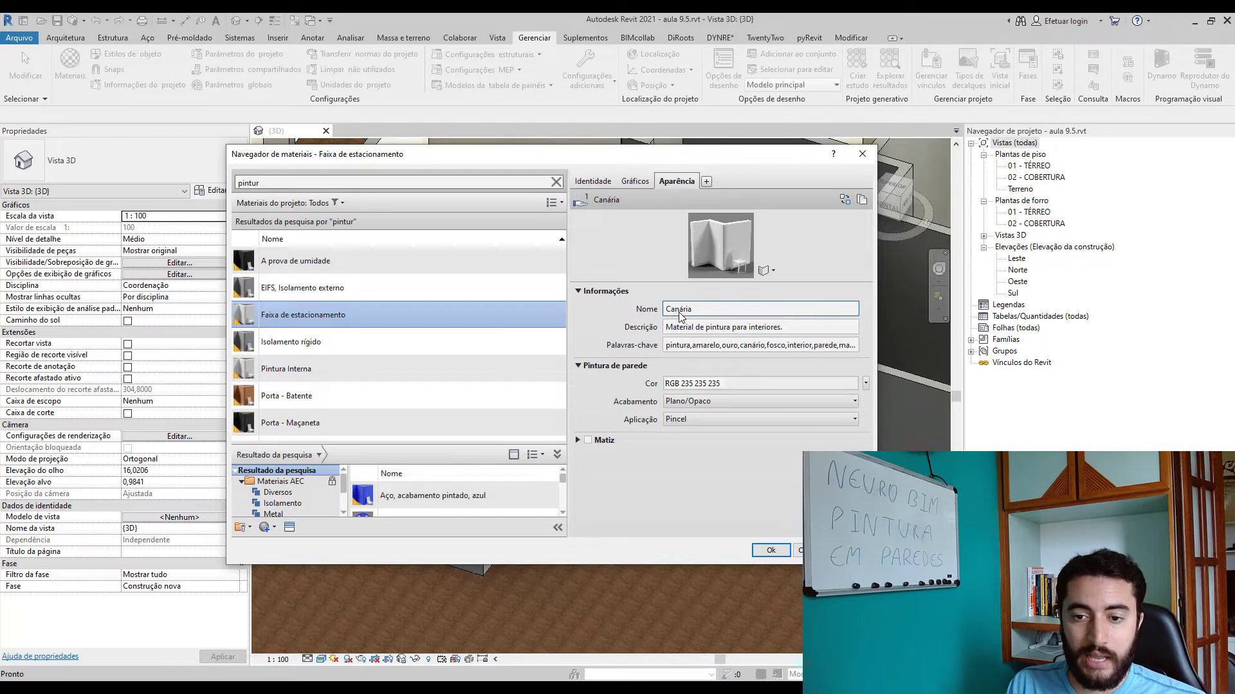
{"action": "left_click", "coordinate": [392, 373]}
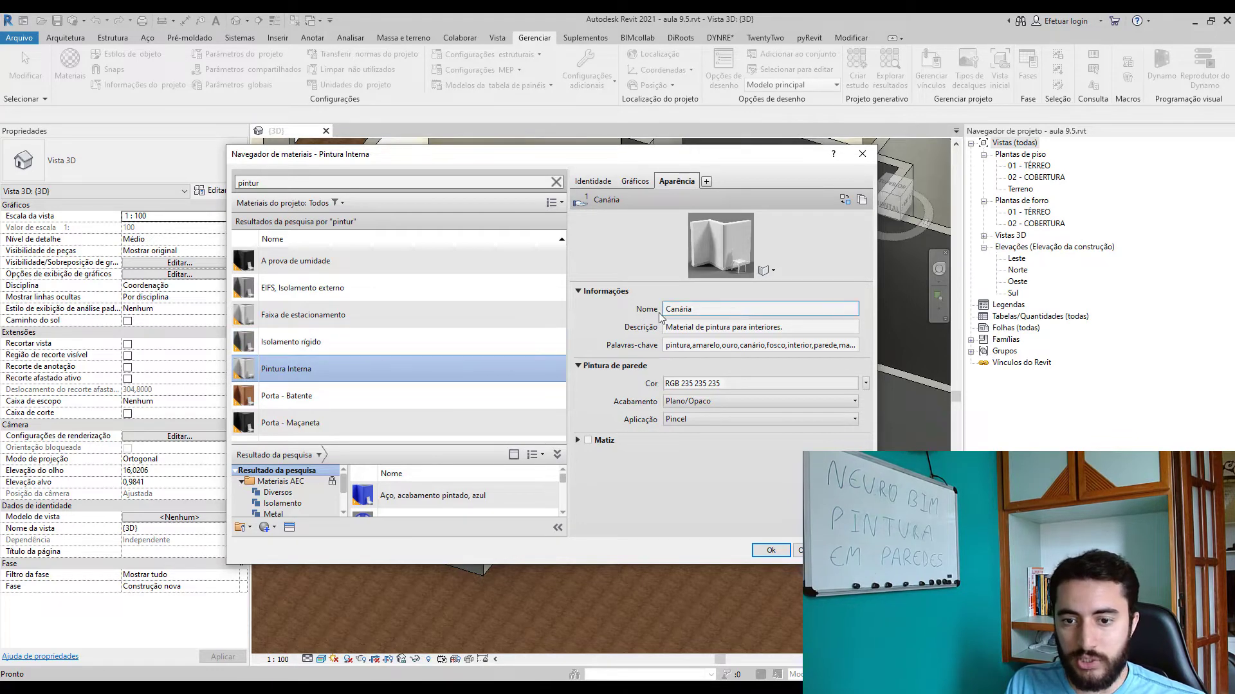
- Set the wall paint appearance colour of Pintura Interna to yellow, RGB 255 255 0
{"action": "left_click", "coordinate": [689, 348]}
{"action": "left_click", "coordinate": [704, 386]}
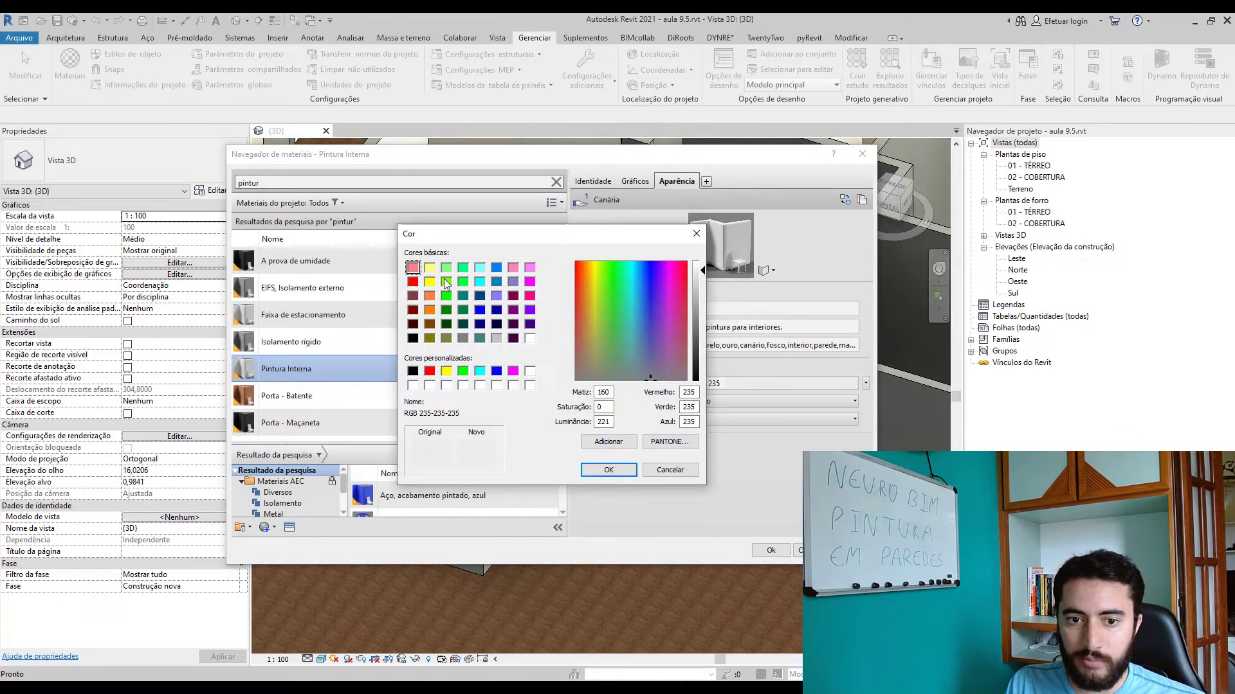
{"action": "left_click", "coordinate": [430, 282]}
{"action": "left_click", "coordinate": [605, 470]}
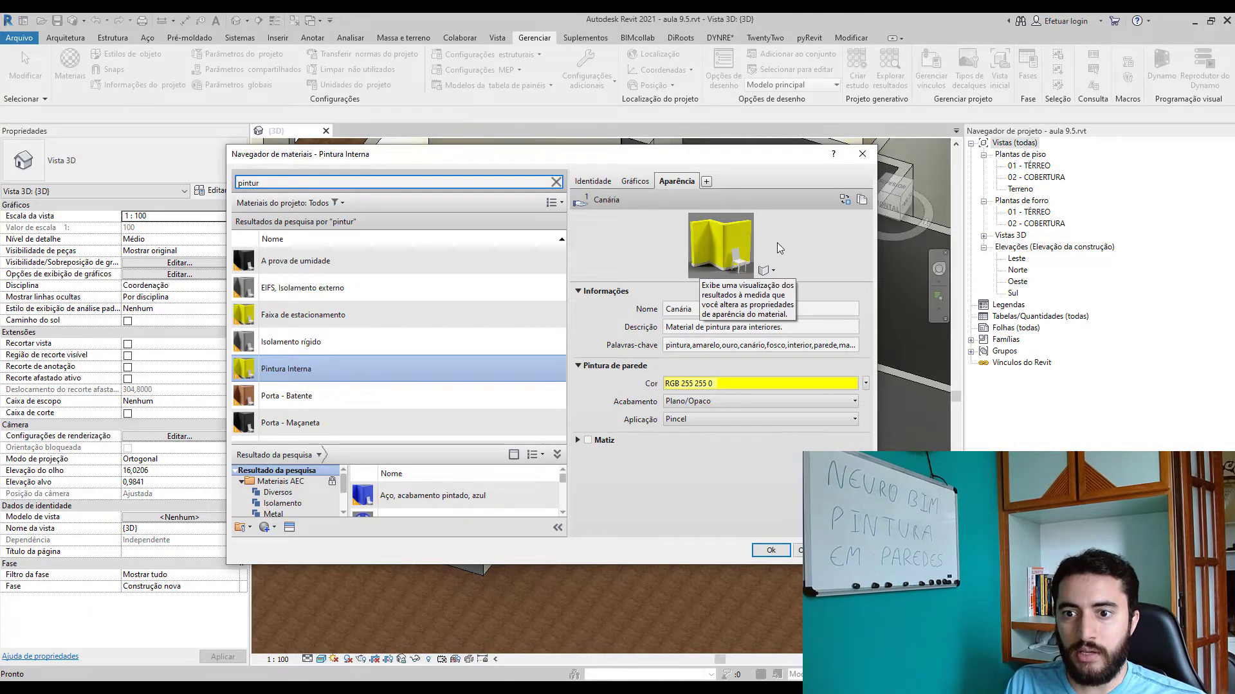
- Duplicate the Canária appearance asset of Pintura Interna and name the copy Pintura Látex Branca
{"action": "left_click", "coordinate": [862, 204]}
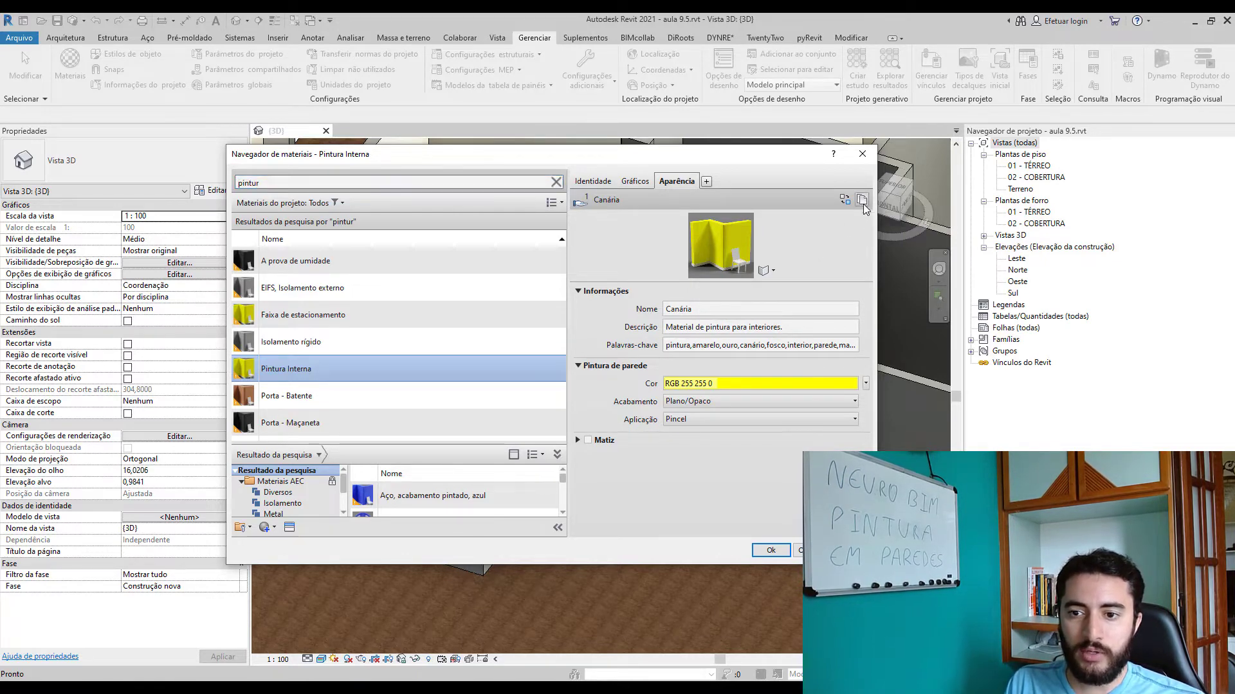
{"action": "left_click", "coordinate": [725, 308]}
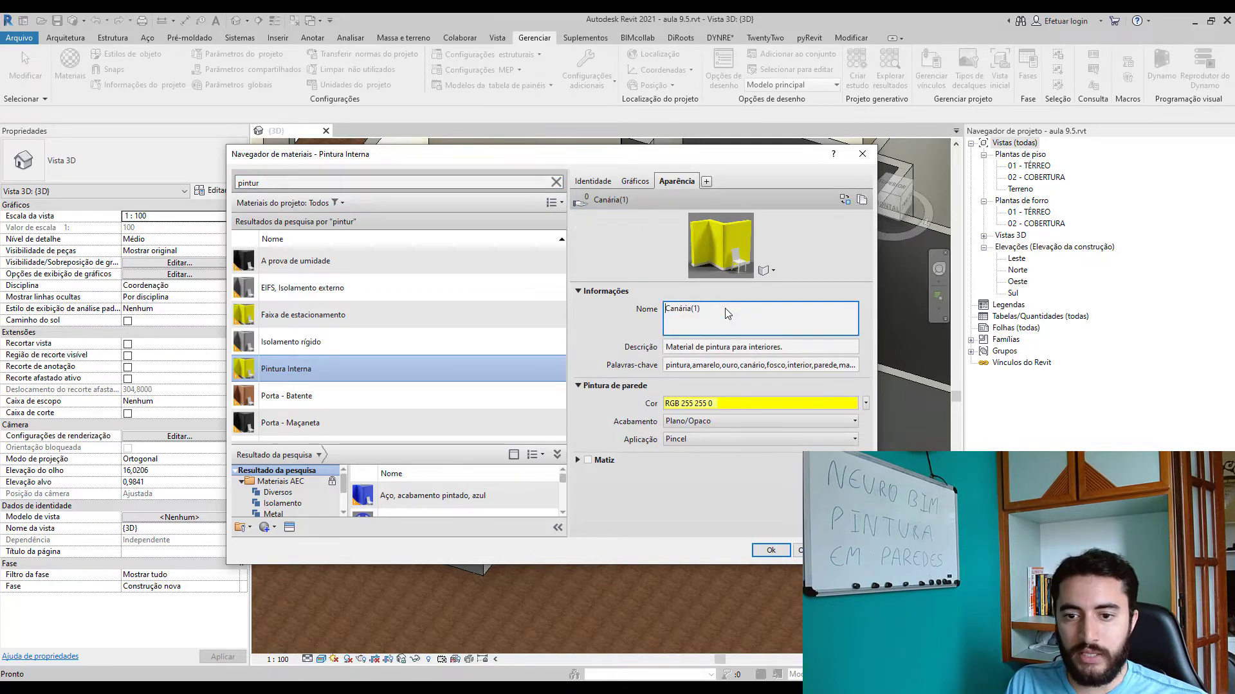
{"action": "left_click_drag", "start_coordinate": [726, 308], "coordinate": [627, 309]}
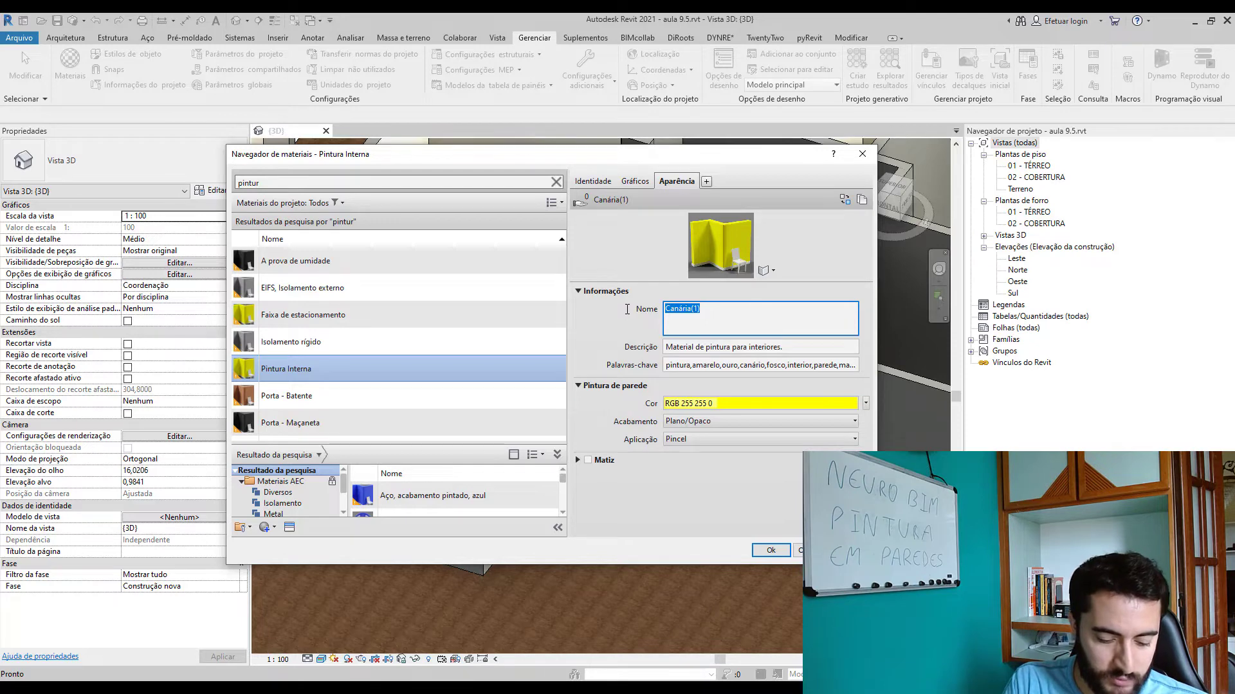
{"action": "type", "text": "Pintura Lá"}
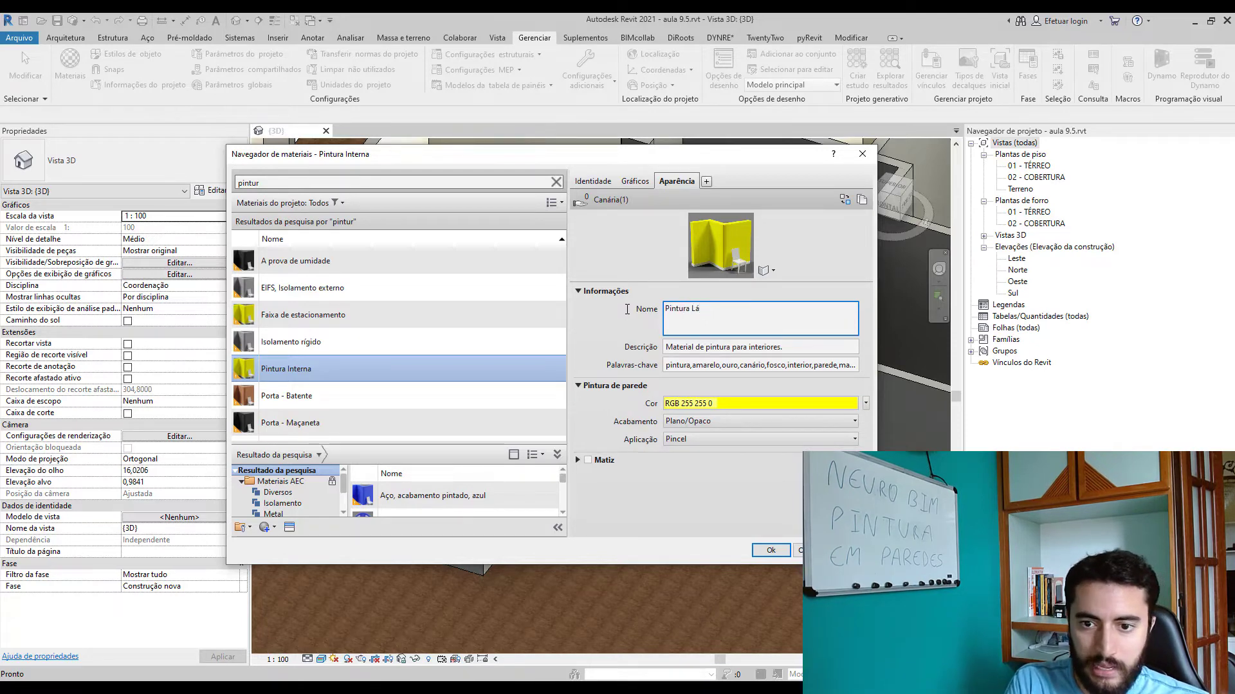
{"action": "type", "text": "tex Branca"}
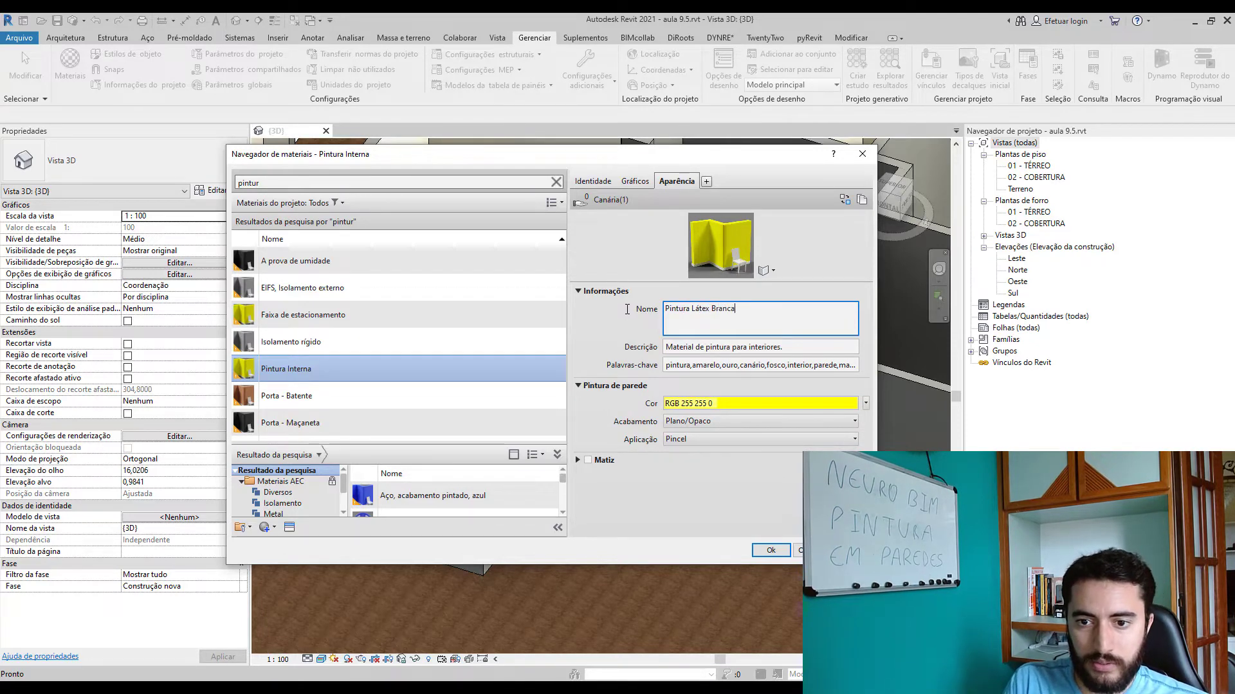
{"action": "left_click", "coordinate": [804, 347]}
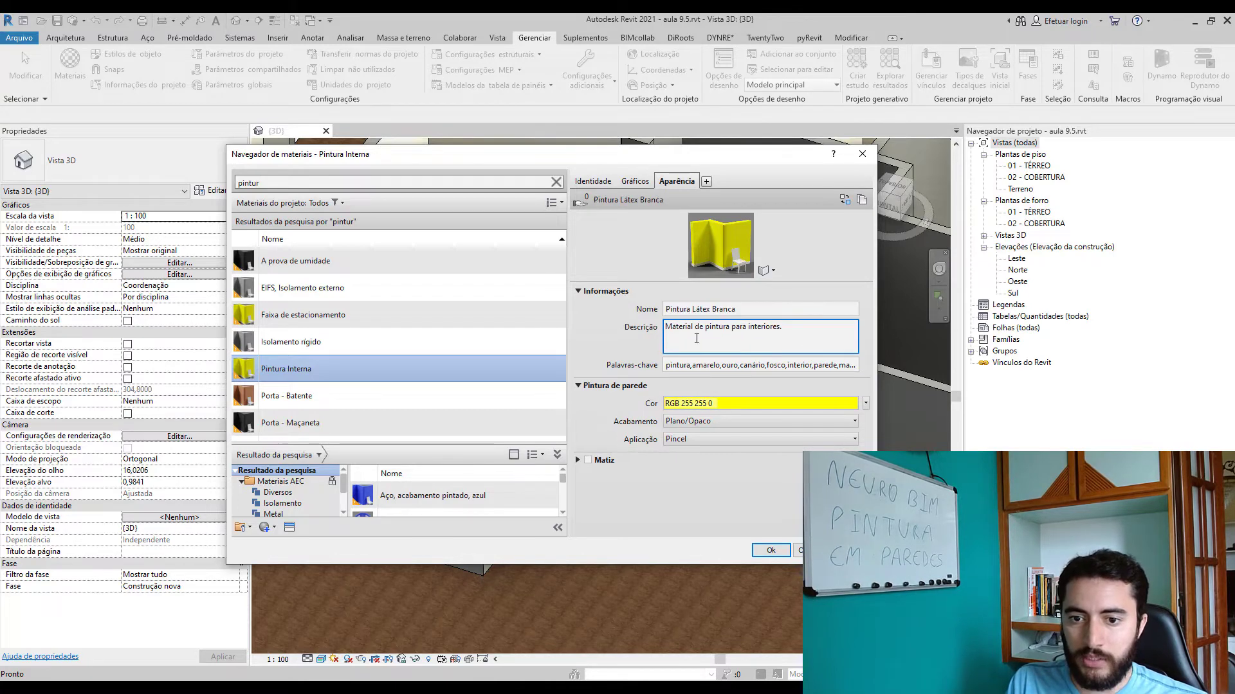
{"action": "left_click", "coordinate": [701, 367]}
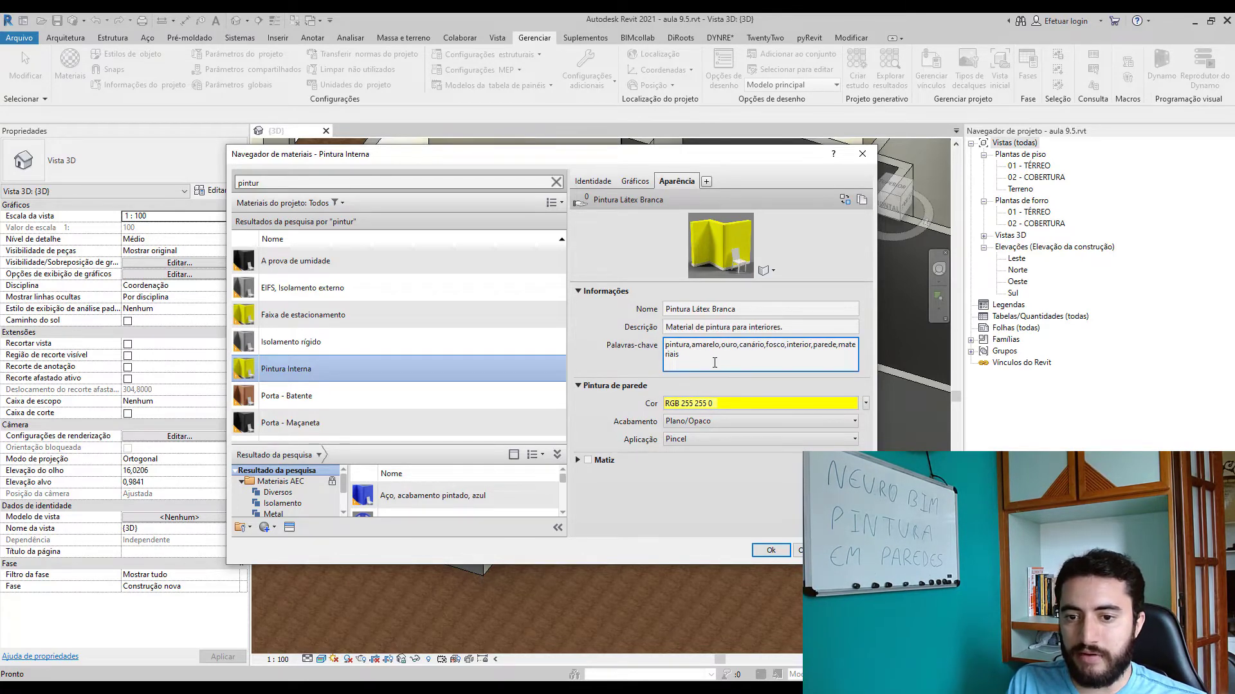
- Set the wall paint colour of the Pintura Látex Branca appearance to light grey, RGB 232 232 232
{"action": "left_click", "coordinate": [715, 389]}
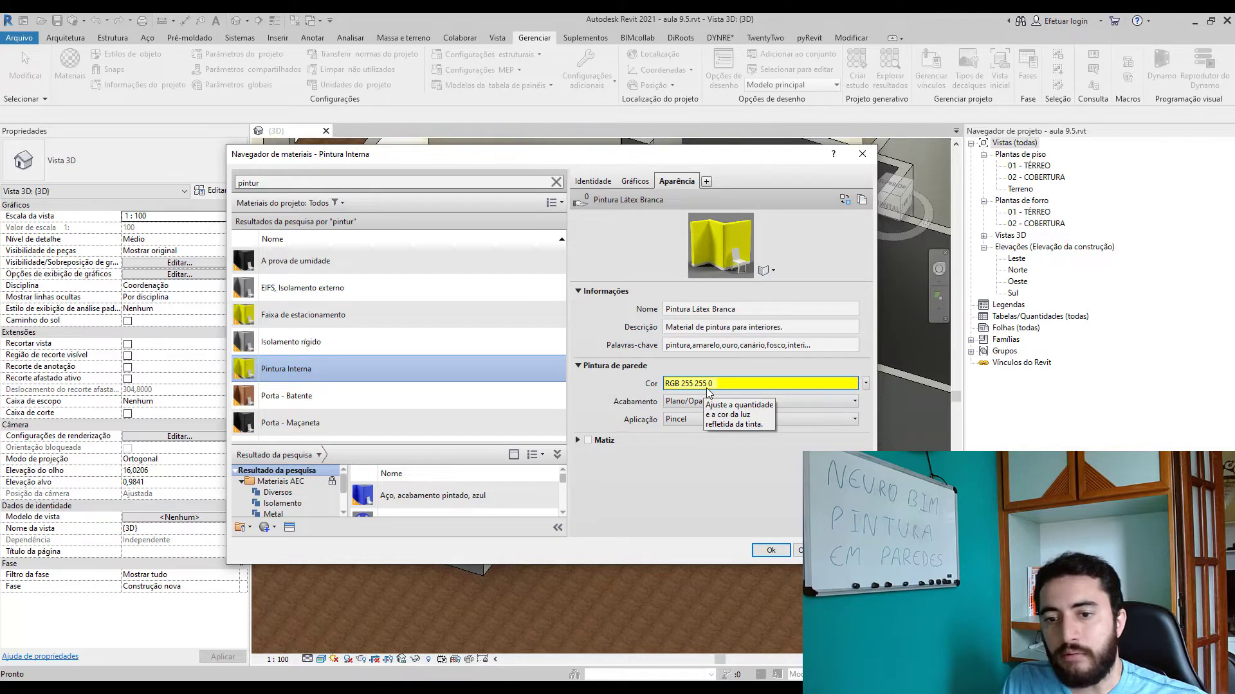
{"action": "left_click", "coordinate": [722, 384]}
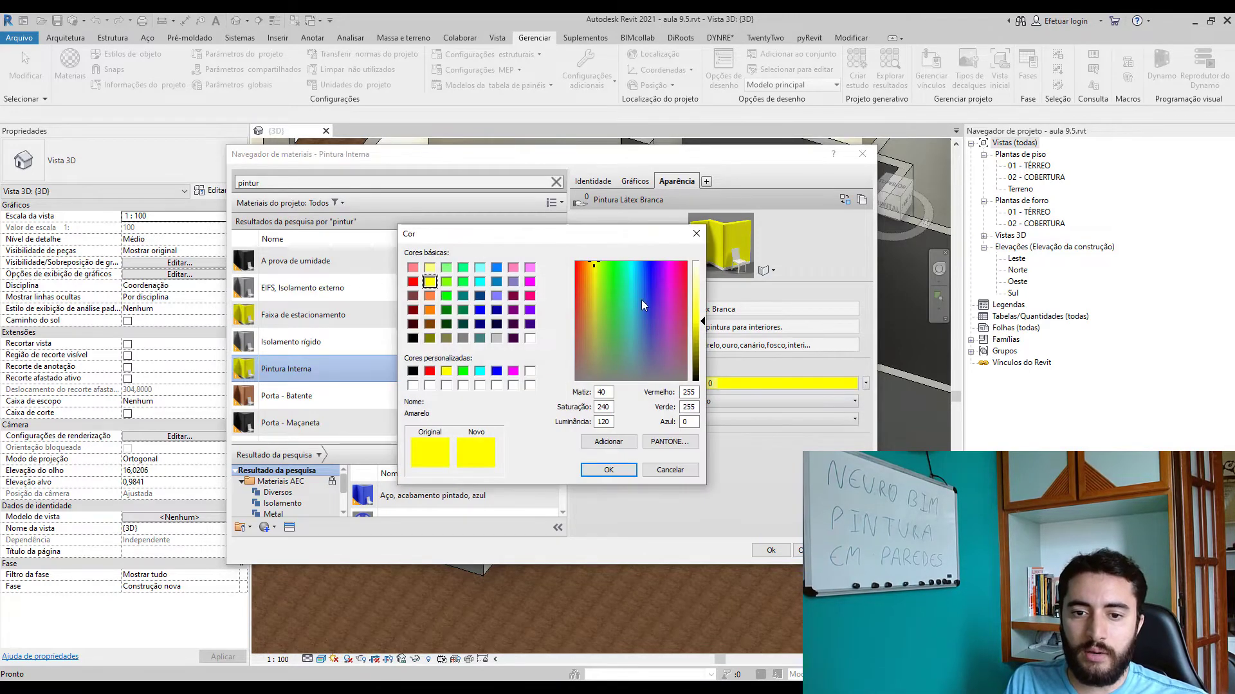
{"action": "left_click", "coordinate": [530, 338]}
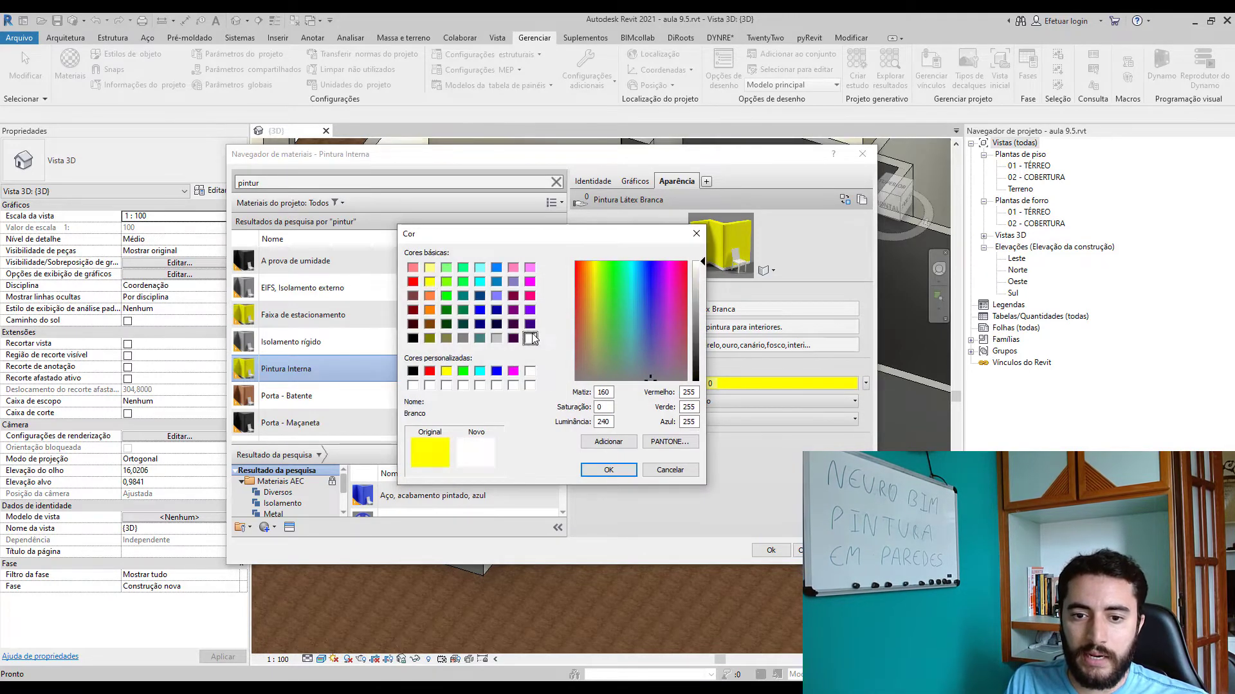
{"action": "left_click", "coordinate": [703, 273]}
{"action": "left_click_drag", "start_coordinate": [704, 273], "coordinate": [703, 277]}
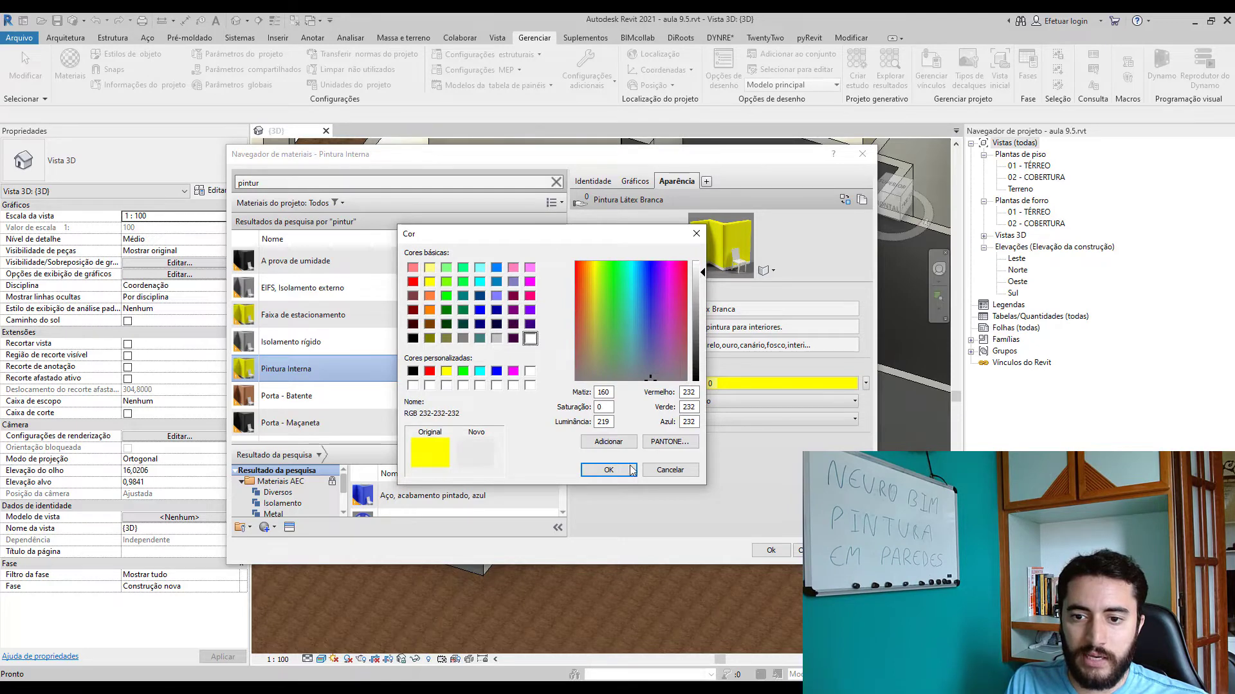
{"action": "left_click", "coordinate": [611, 470]}
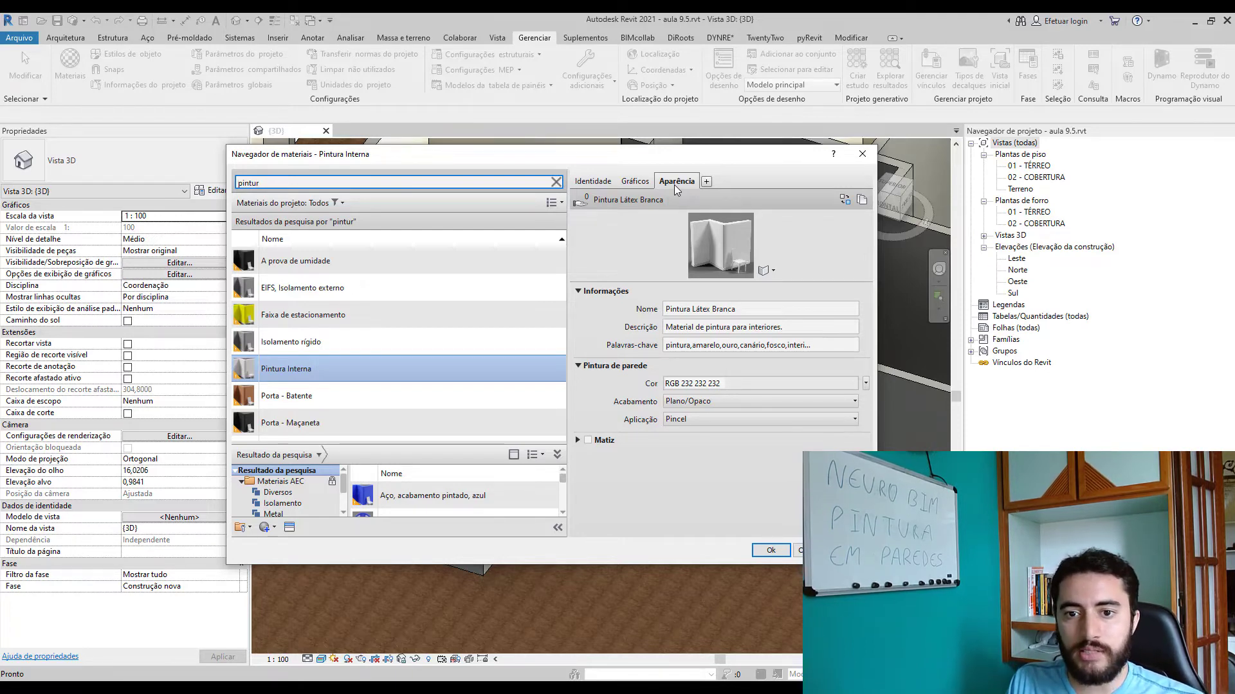
- Make the shading graphics of Pintura Interna use the render appearance
{"action": "left_click", "coordinate": [635, 185]}
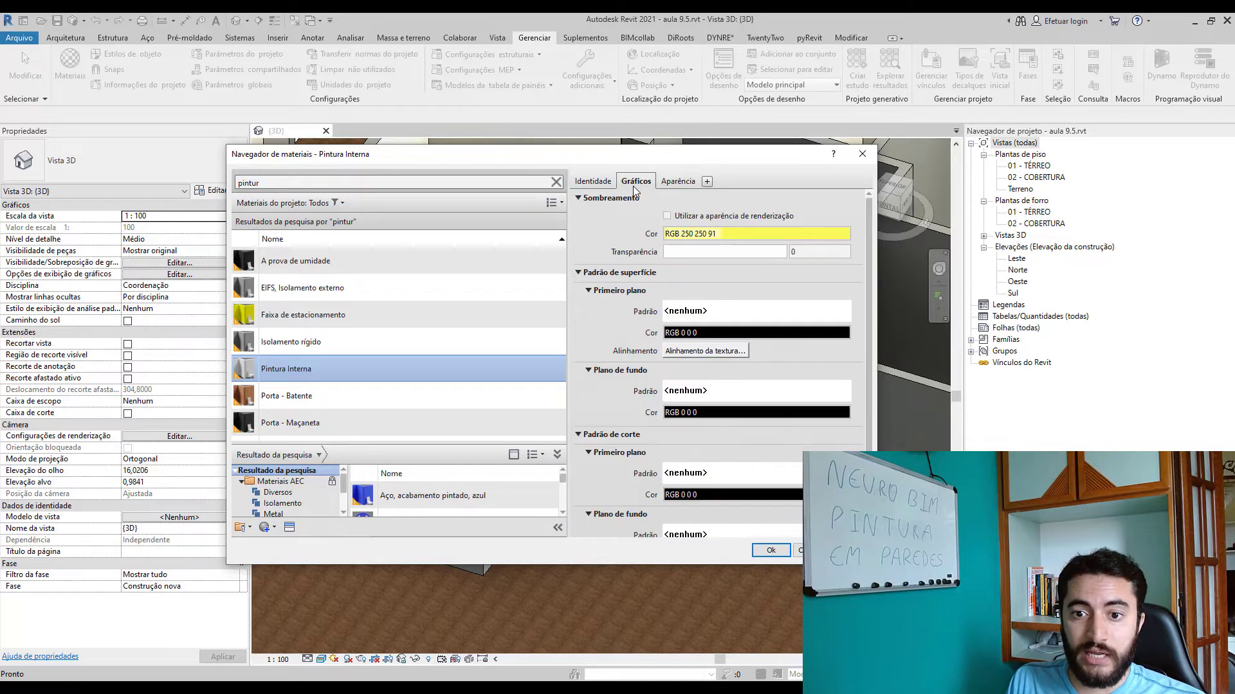
{"action": "left_click", "coordinate": [677, 219]}
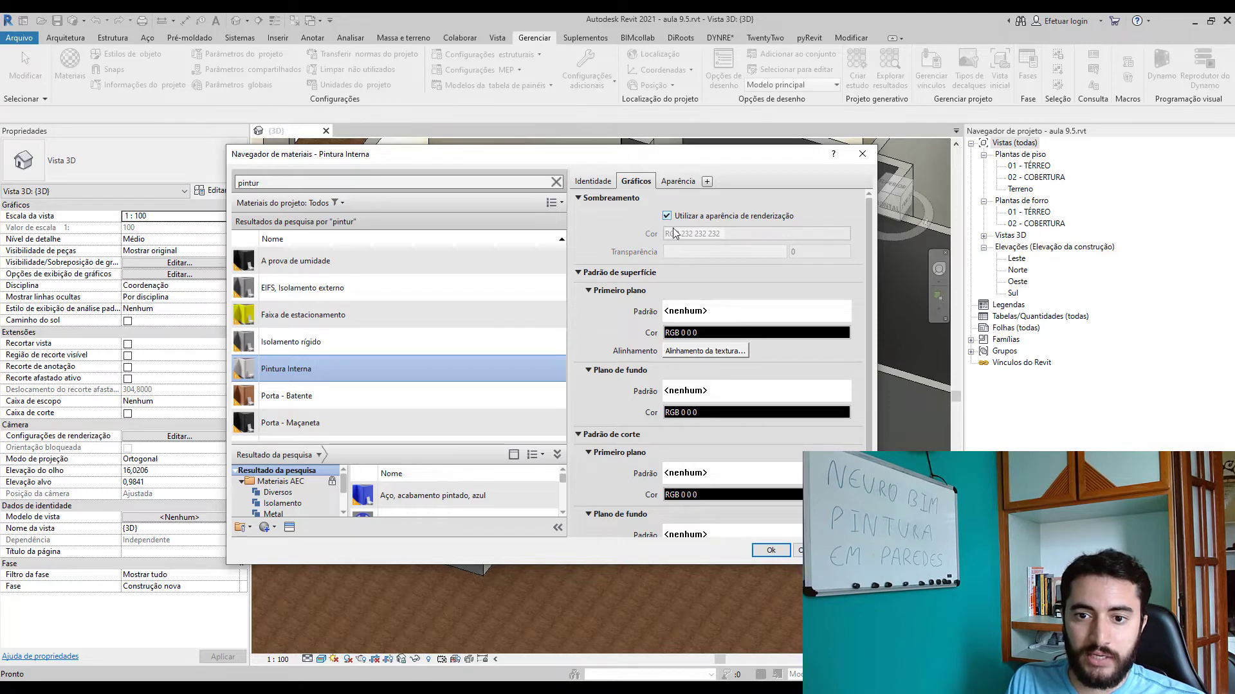
{"action": "left_click", "coordinate": [677, 182]}
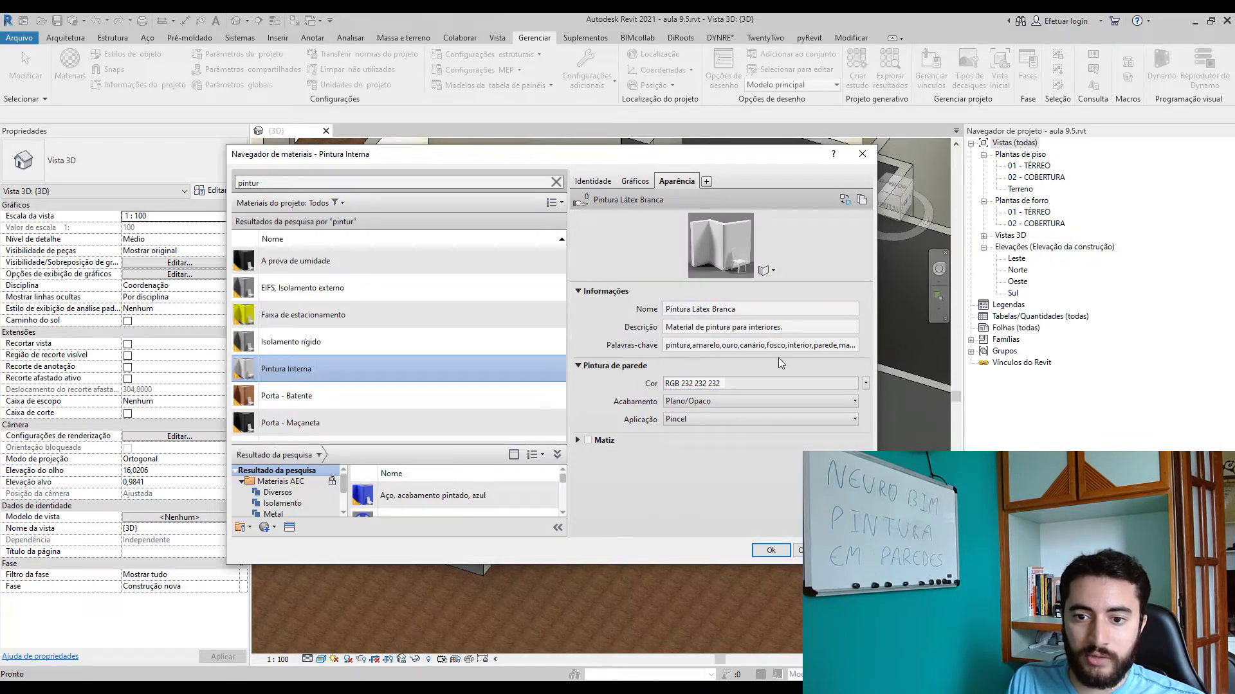
{"action": "left_click", "coordinate": [635, 182]}
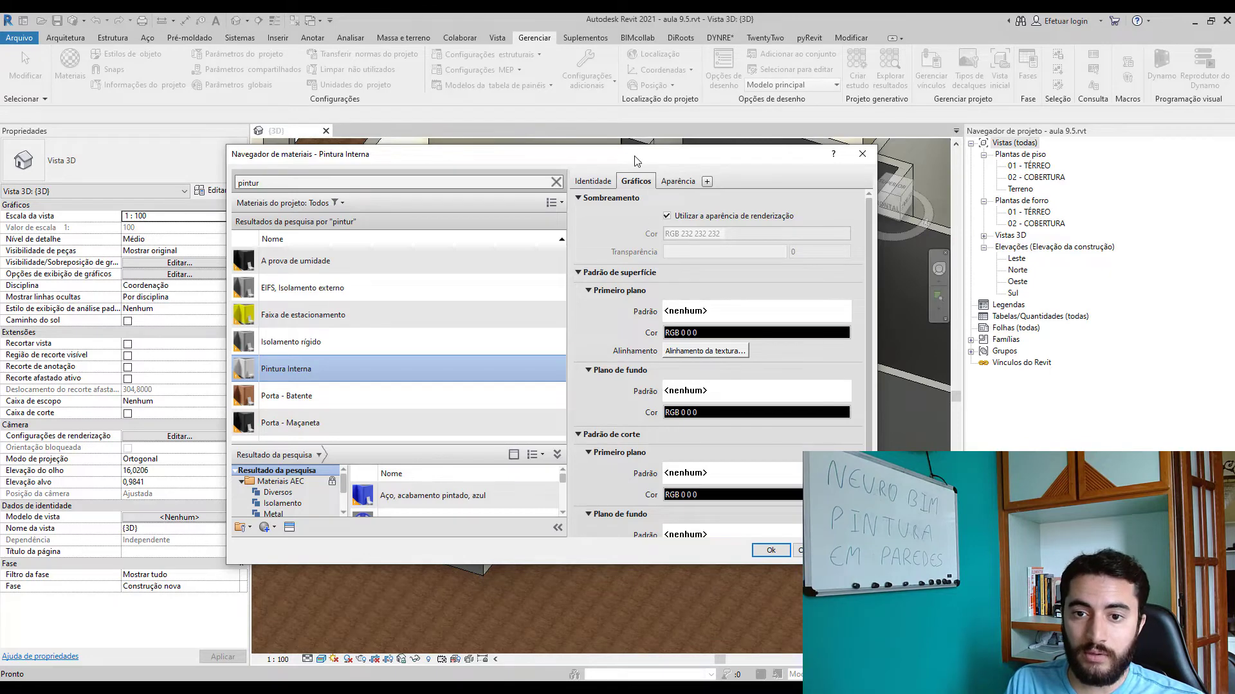
{"action": "left_click_drag", "start_coordinate": [636, 161], "coordinate": [1233, 225]}
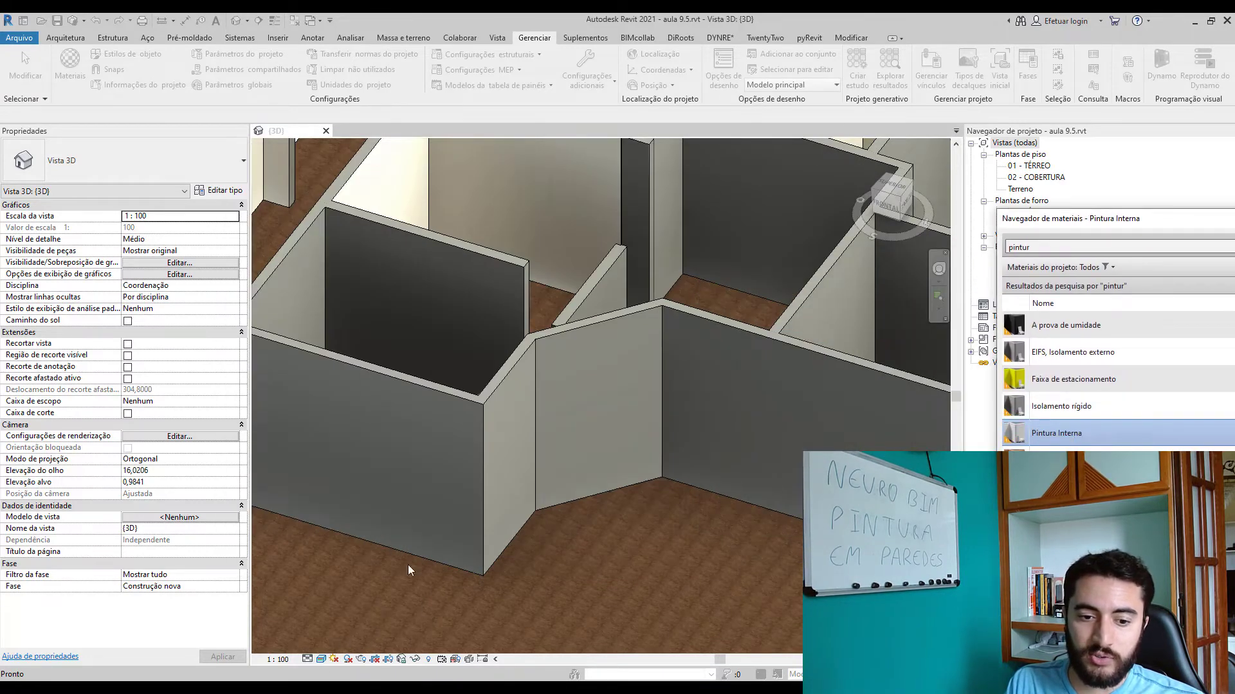
{"action": "left_click_drag", "start_coordinate": [1087, 217], "coordinate": [405, 131]}
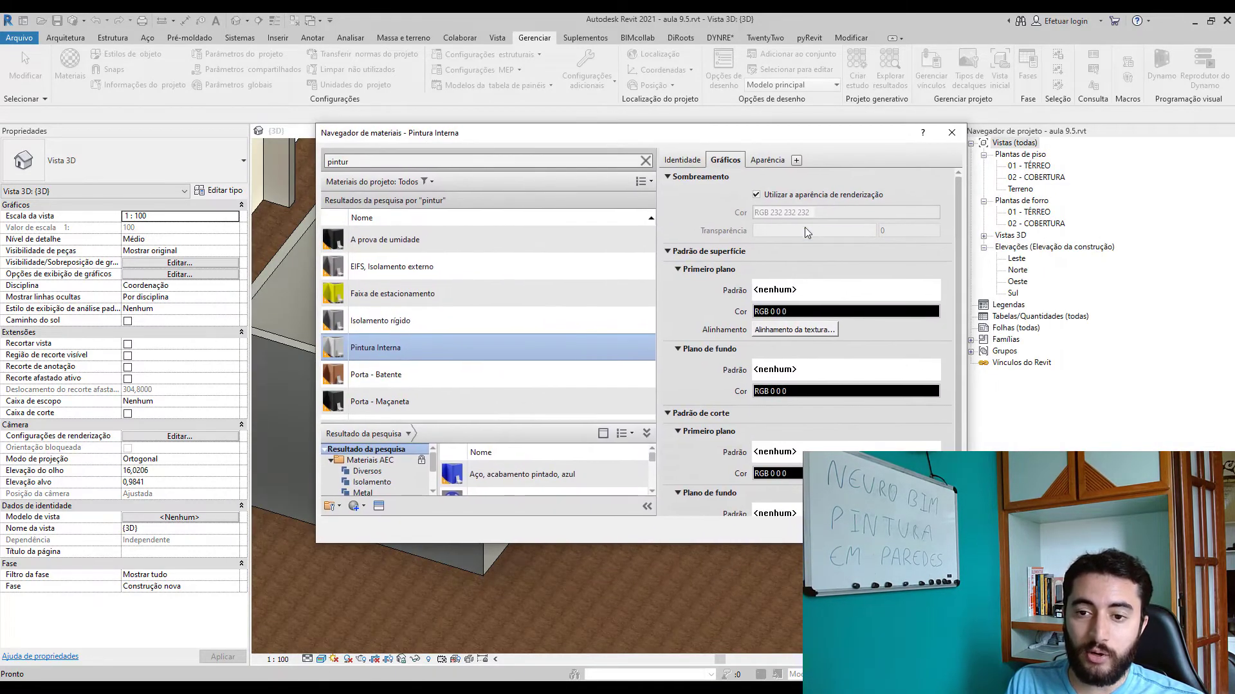
{"action": "left_click", "coordinate": [779, 164]}
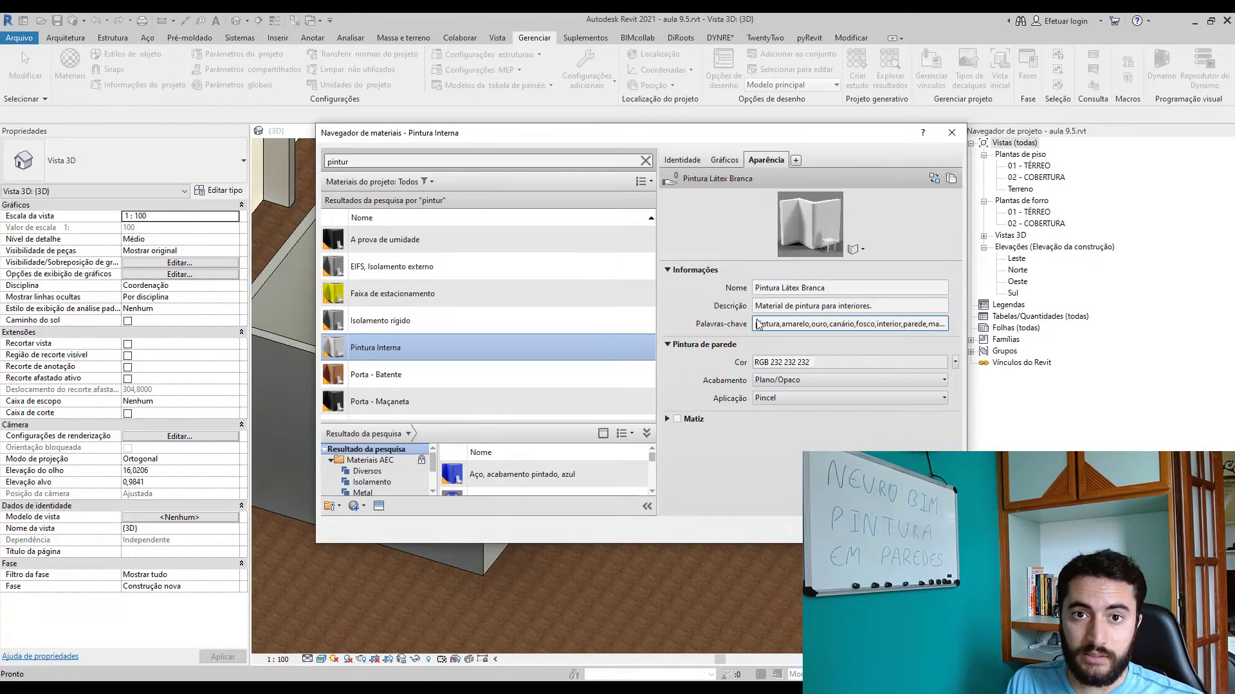
{"action": "left_click", "coordinate": [726, 160]}
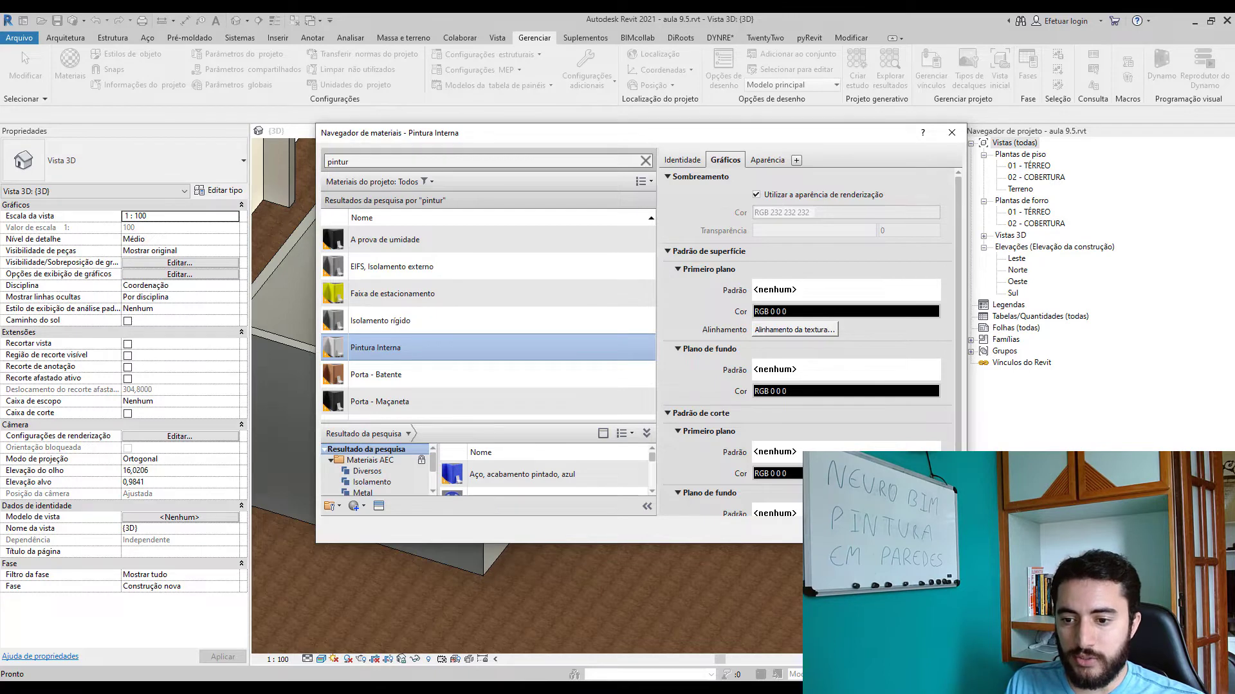
- Duplicate the Pintura Interna material and name the copy Pintura Externa
{"action": "right_click", "coordinate": [415, 352]}
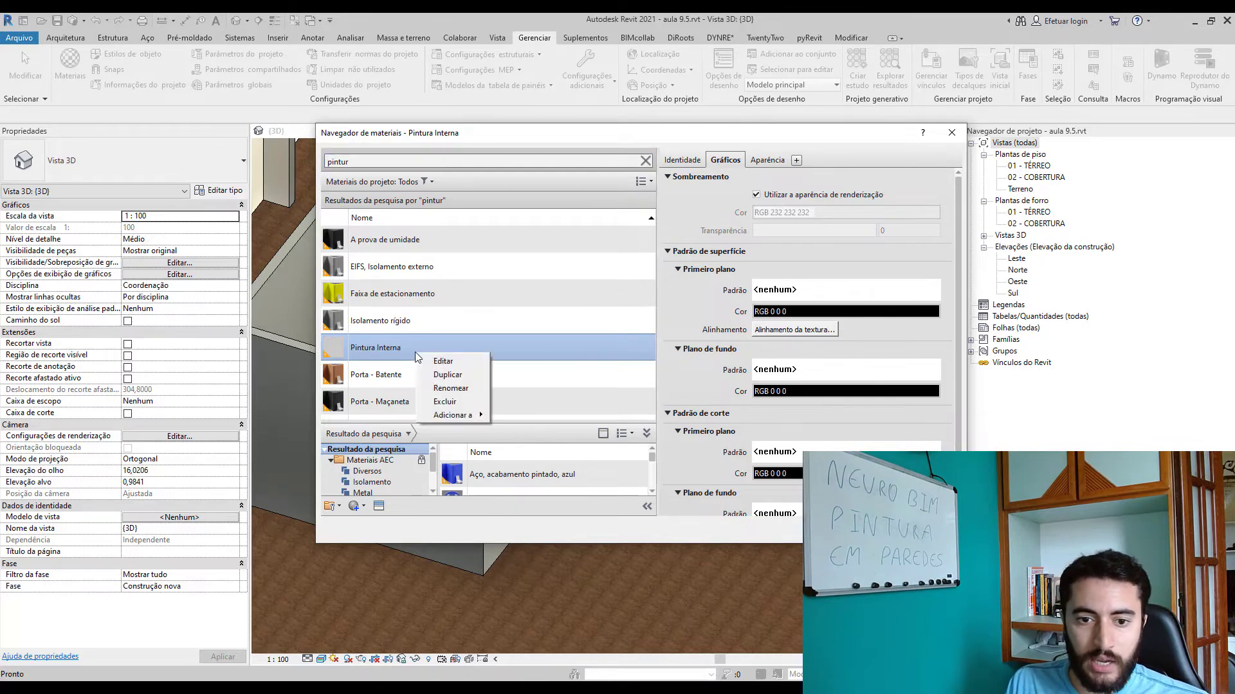
{"action": "left_click", "coordinate": [449, 375]}
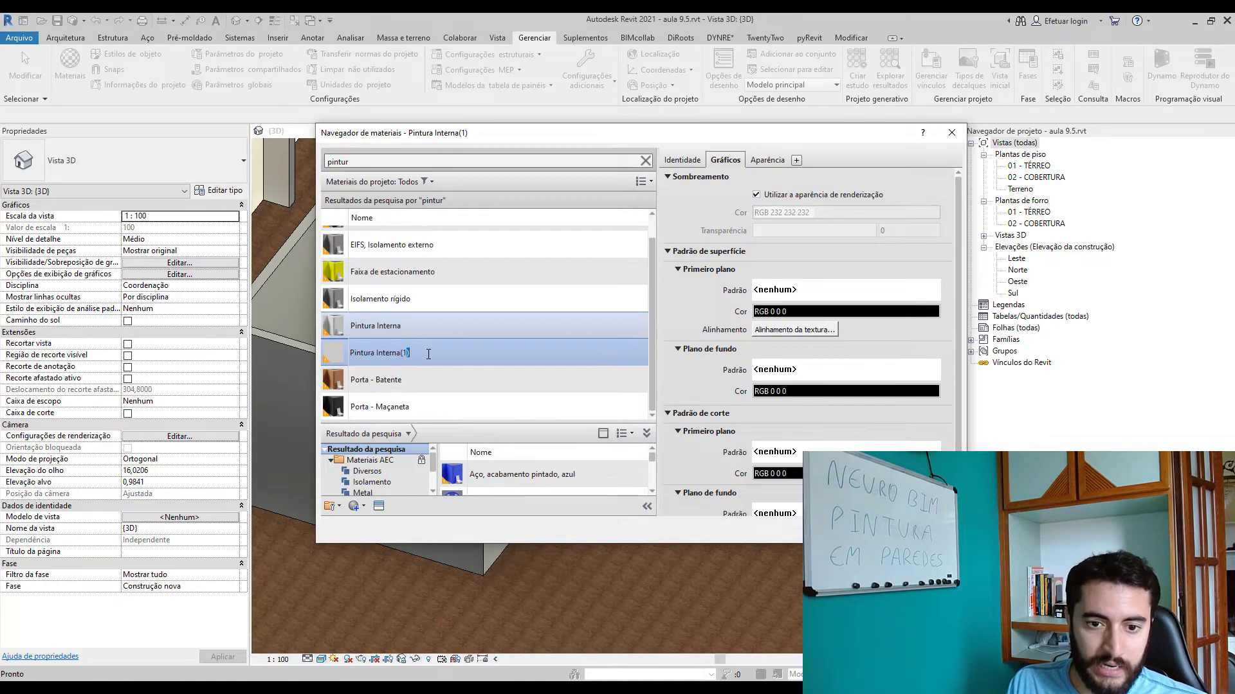
{"action": "left_click_drag", "start_coordinate": [429, 354], "coordinate": [377, 356]}
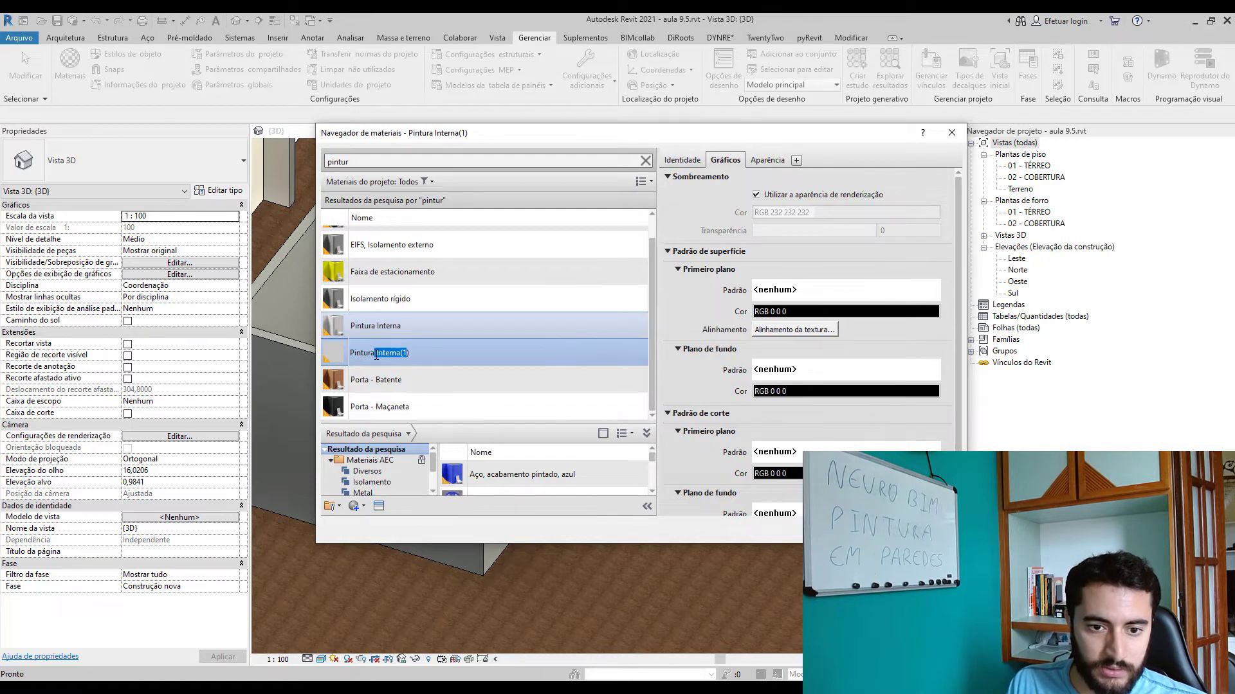
{"action": "type", "text": "Extern"}
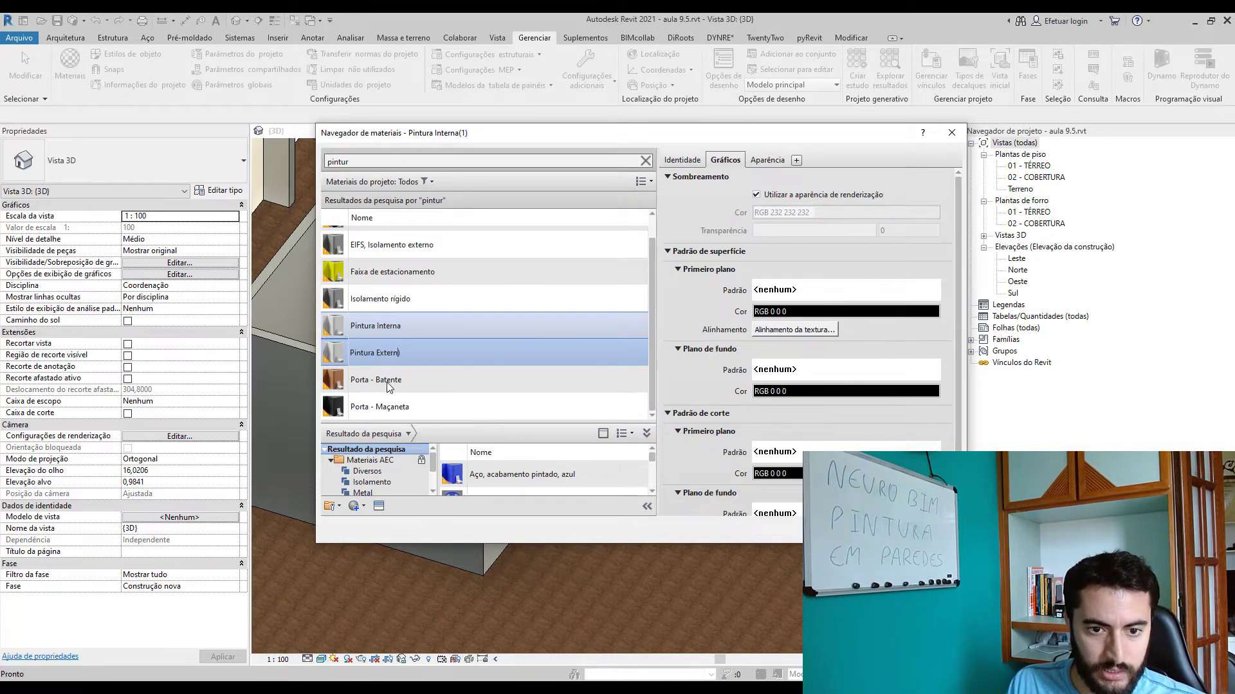
{"action": "key", "text": "Return"}
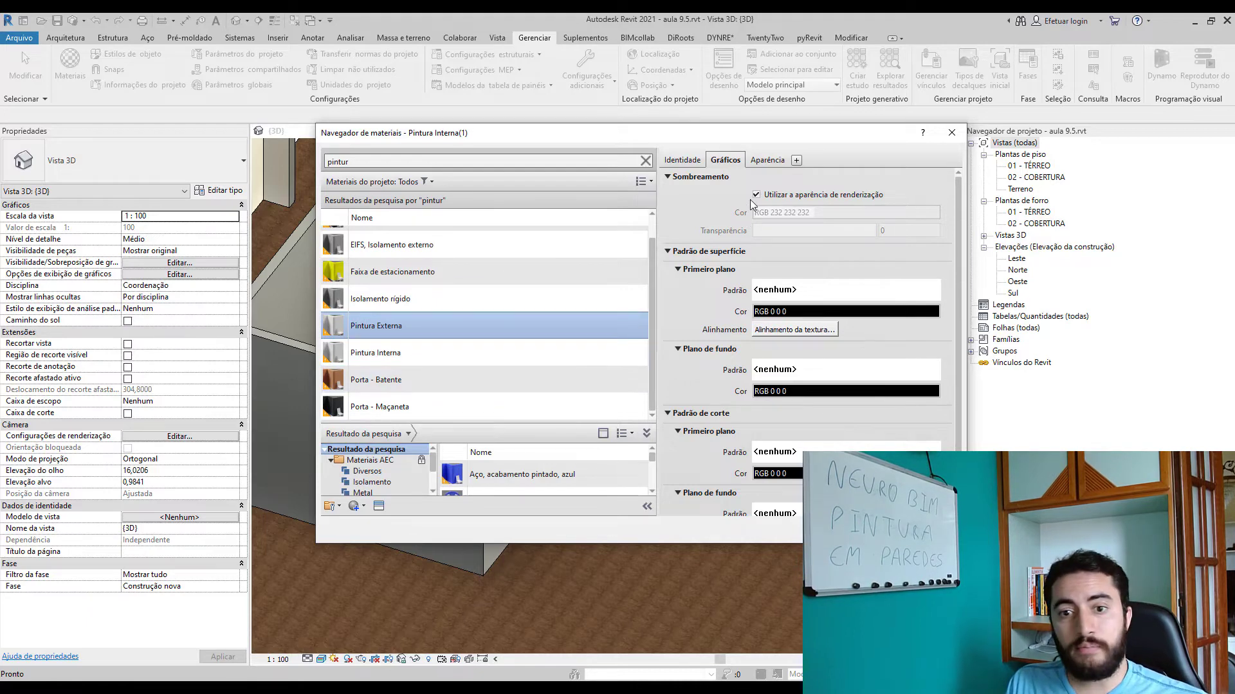
- Duplicate the appearance asset of Pintura Externa and name the copy Pintura Acrílica Verde
{"action": "left_click", "coordinate": [766, 162]}
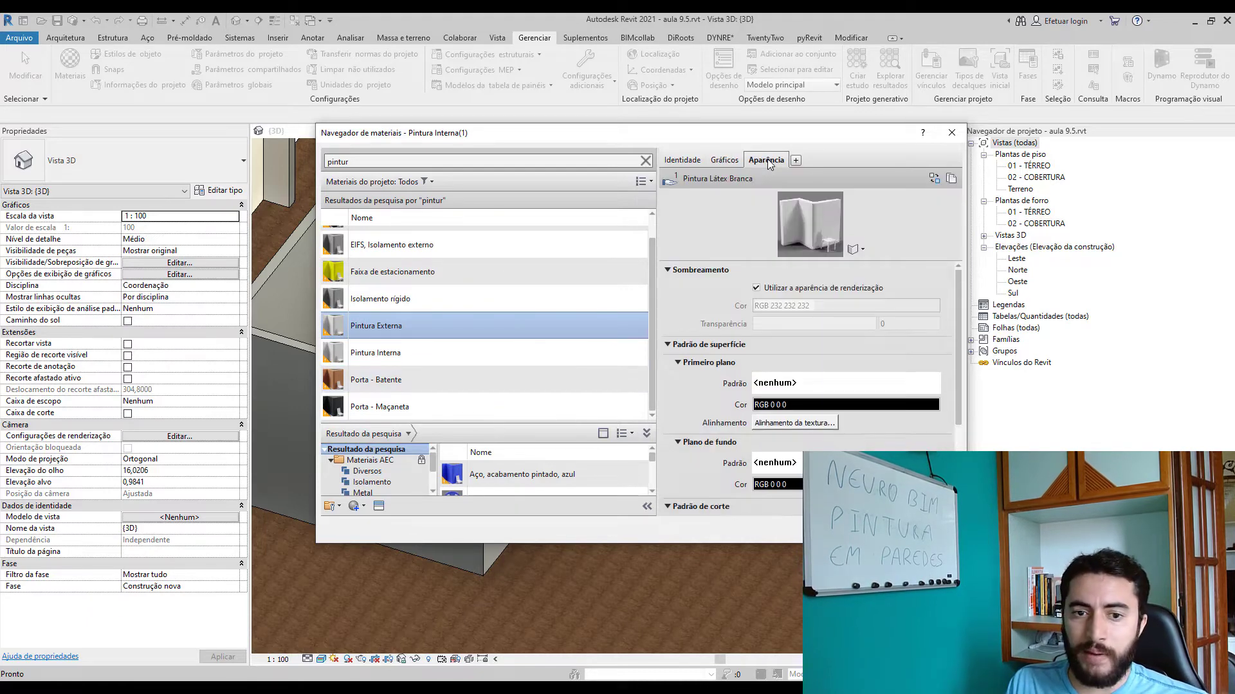
{"action": "left_click", "coordinate": [953, 180]}
{"action": "left_click", "coordinate": [816, 288]}
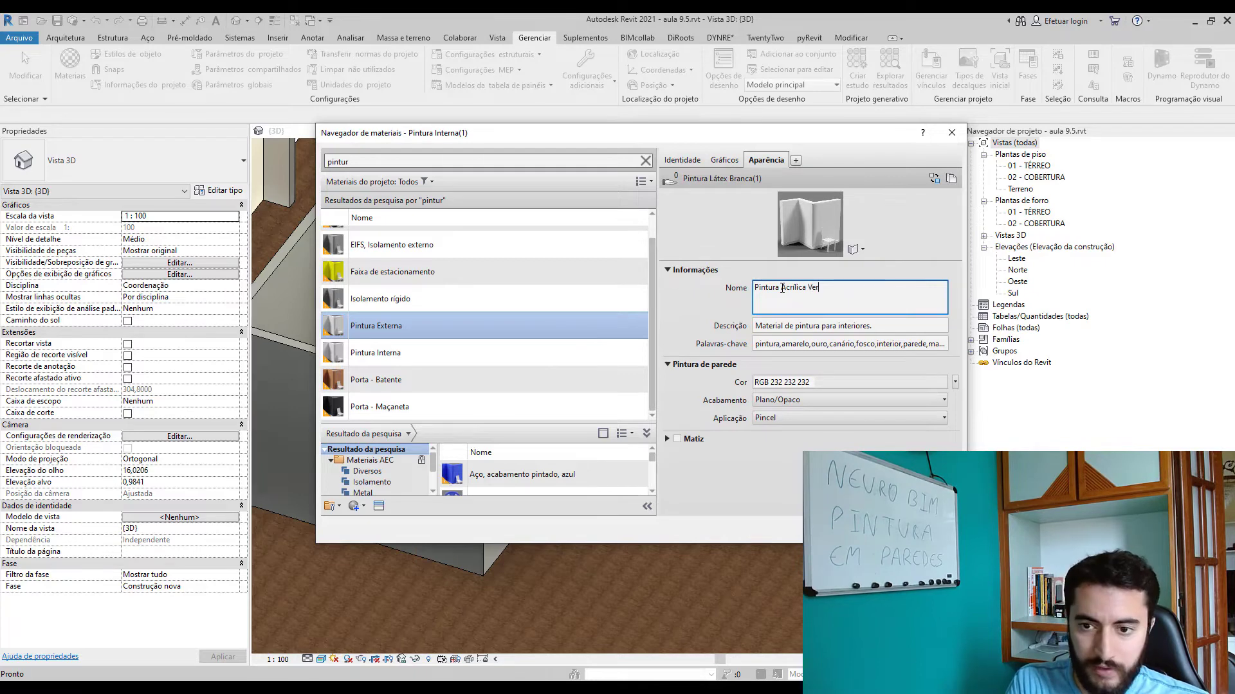
{"action": "left_click", "coordinate": [855, 330]}
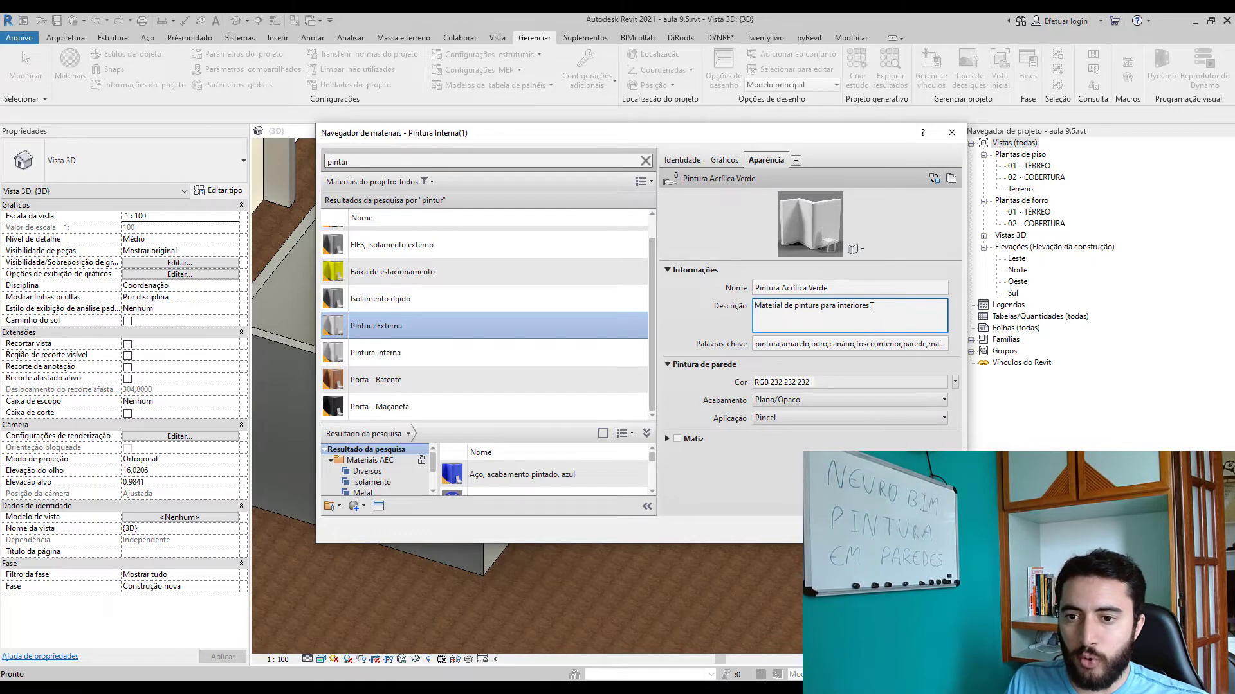
- Set the wall paint colour of the Pintura Acrílica Verde appearance to green, RGB 0 187 94, and check its colour values
{"action": "left_click", "coordinate": [813, 364]}
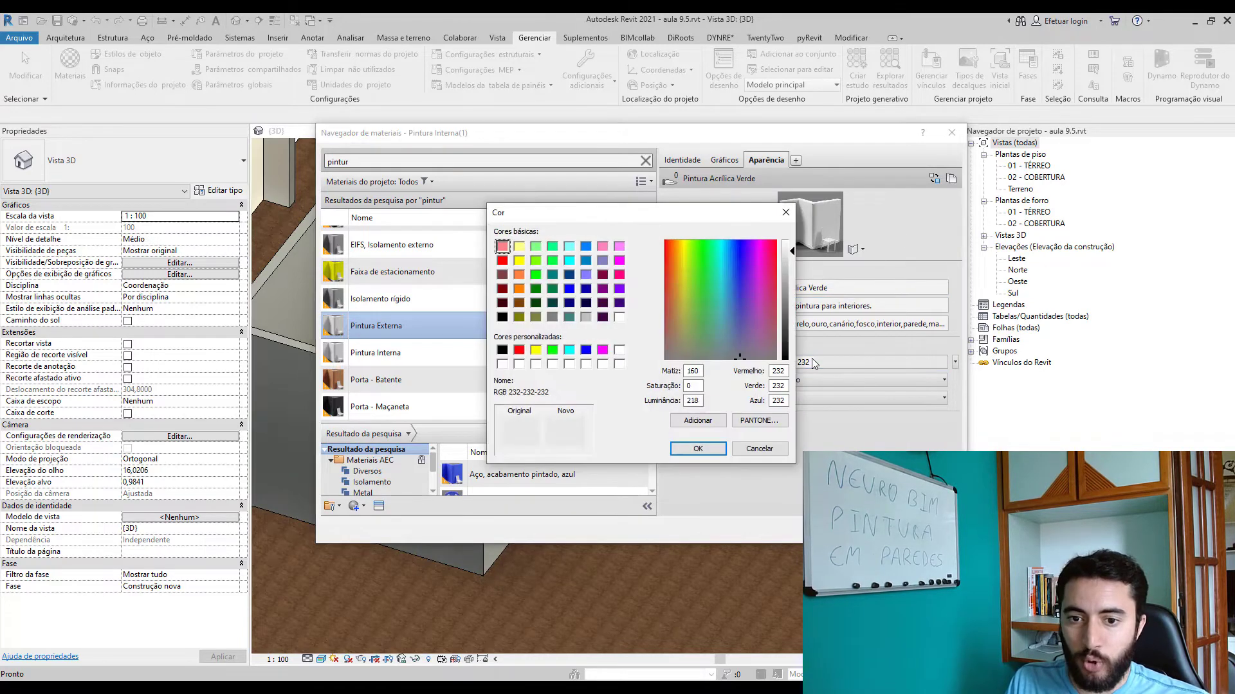
{"action": "left_click", "coordinate": [553, 289]}
{"action": "left_click_drag", "start_coordinate": [795, 329], "coordinate": [795, 325]}
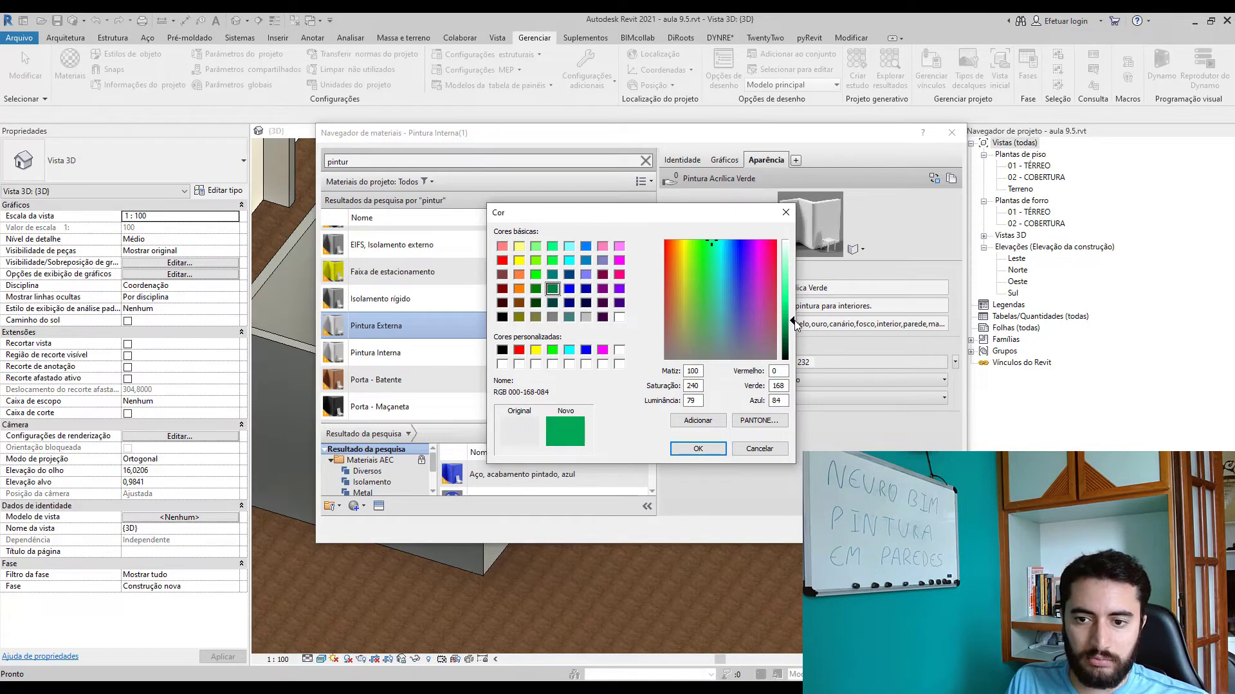
{"action": "left_click_drag", "start_coordinate": [796, 328], "coordinate": [796, 319]}
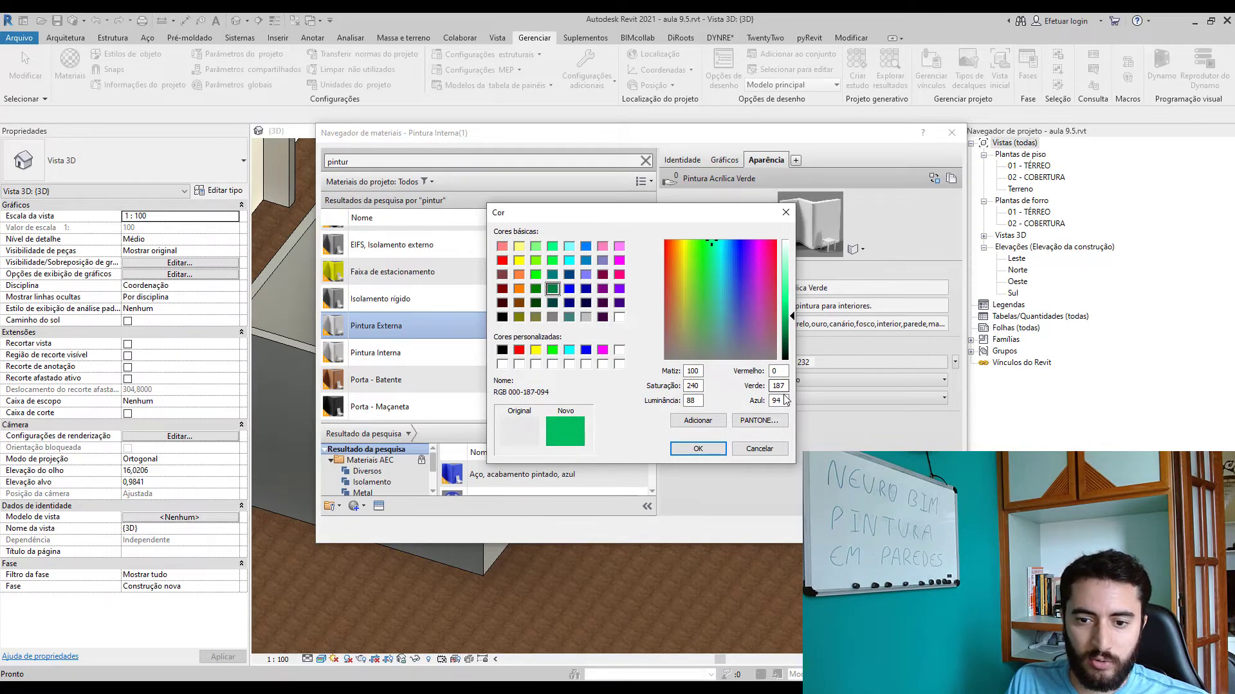
{"action": "left_click", "coordinate": [719, 449]}
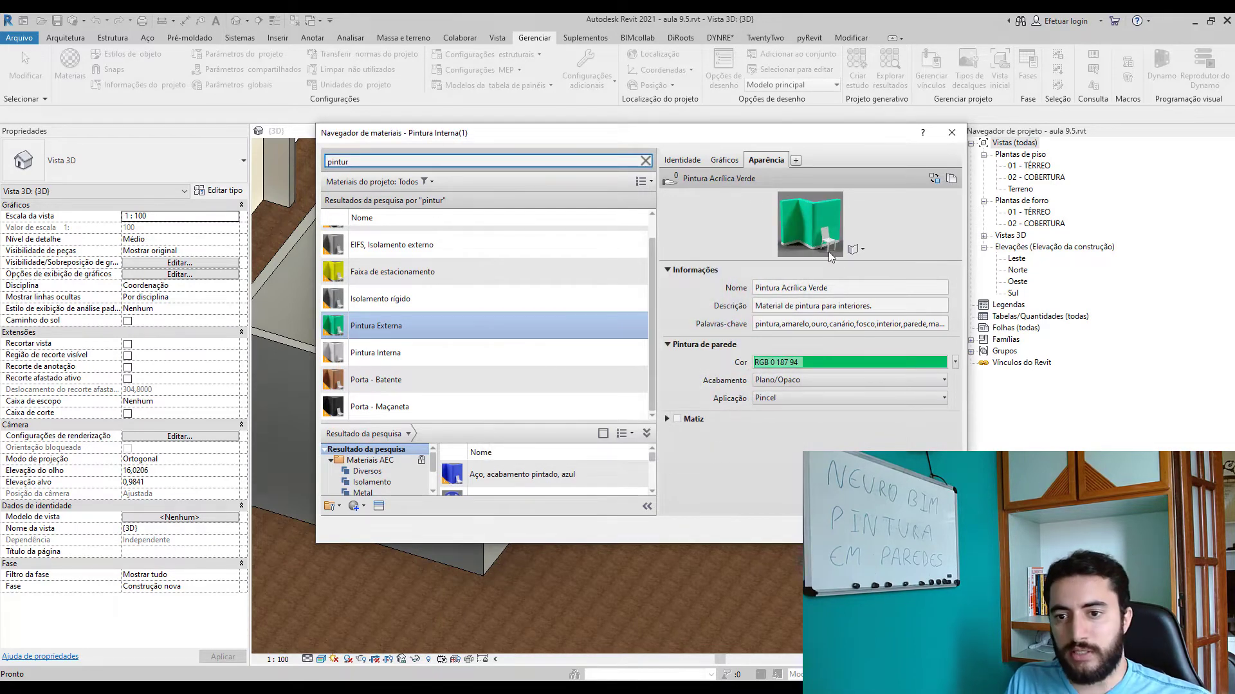
{"action": "left_click", "coordinate": [796, 364]}
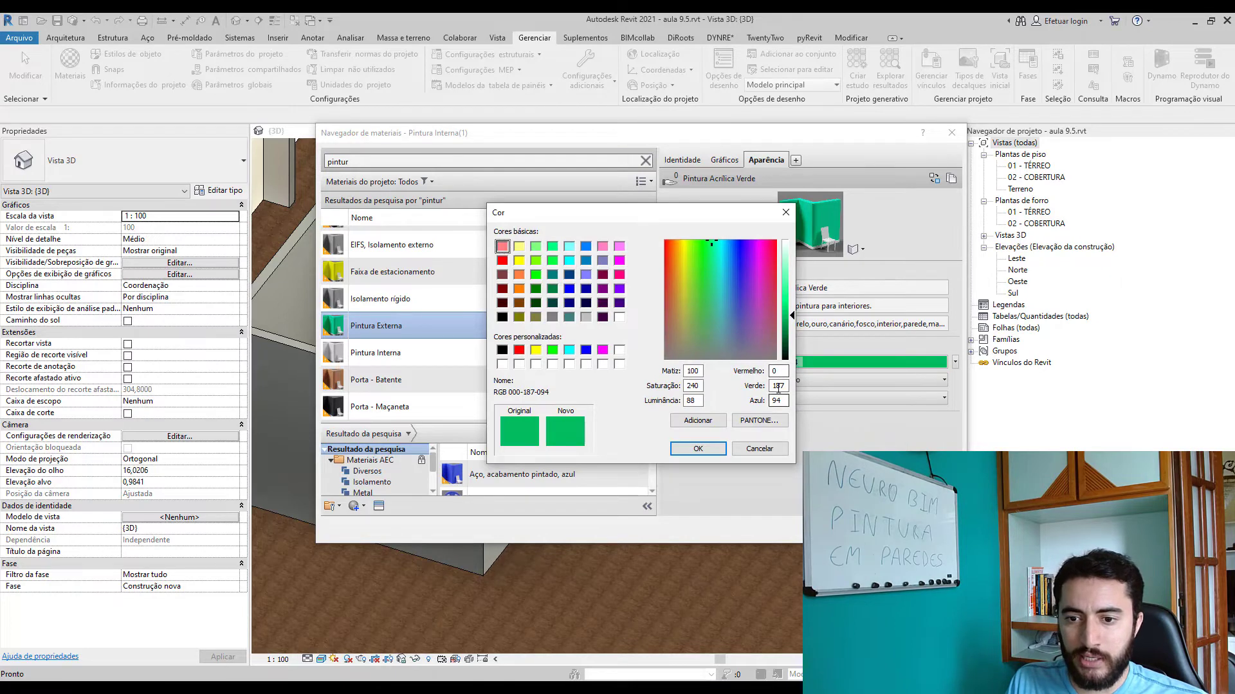
{"action": "left_click_drag", "start_coordinate": [726, 222], "coordinate": [612, 219]}
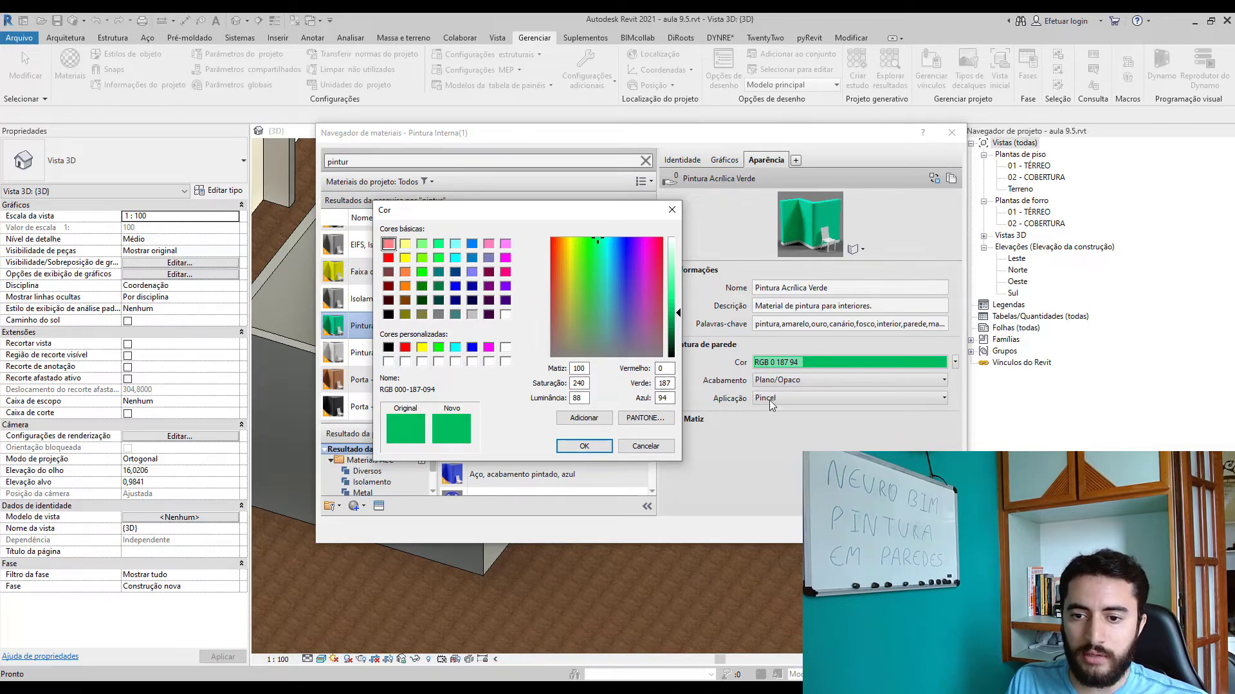
{"action": "left_click", "coordinate": [581, 448]}
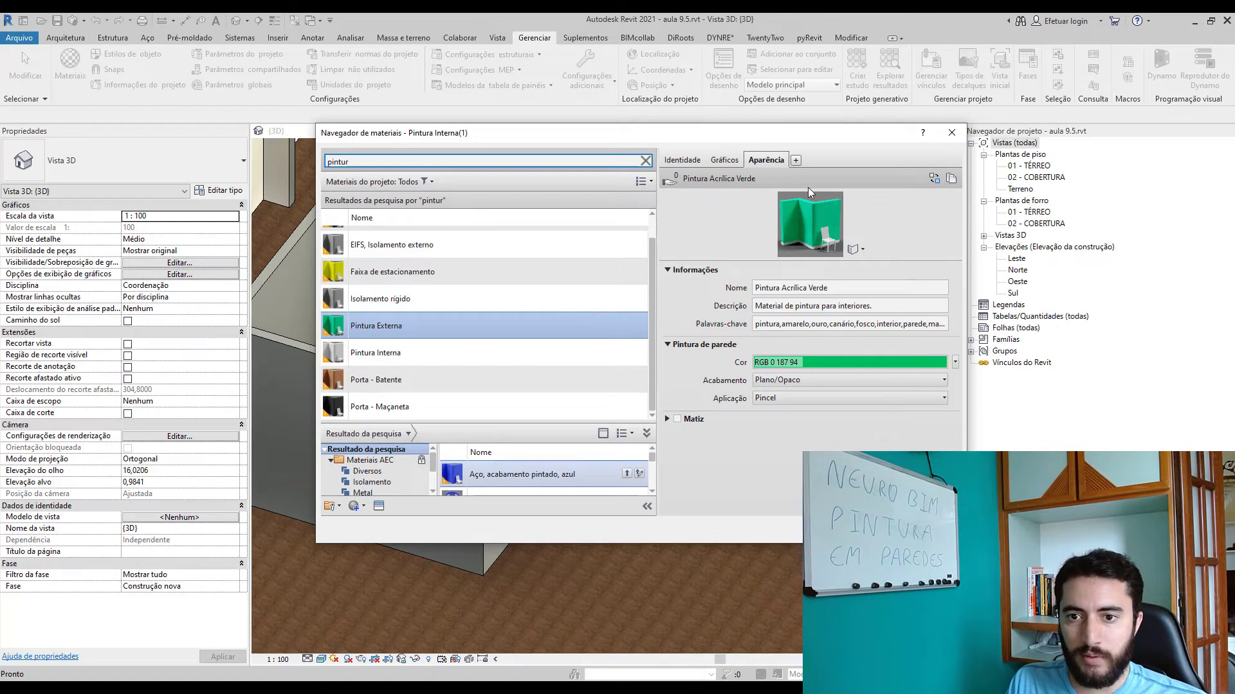
- Check that the shading of Pintura Externa uses the render appearance and accept the material settings
{"action": "left_click", "coordinate": [724, 160]}
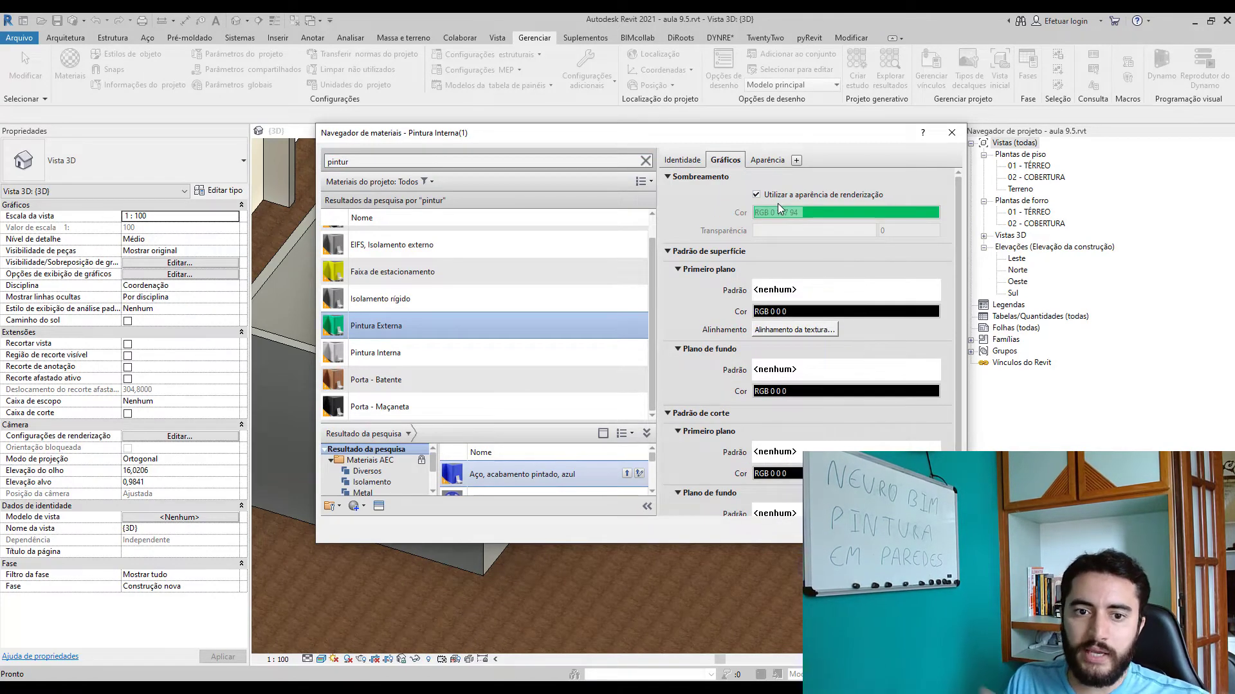
{"action": "left_click", "coordinate": [828, 530]}
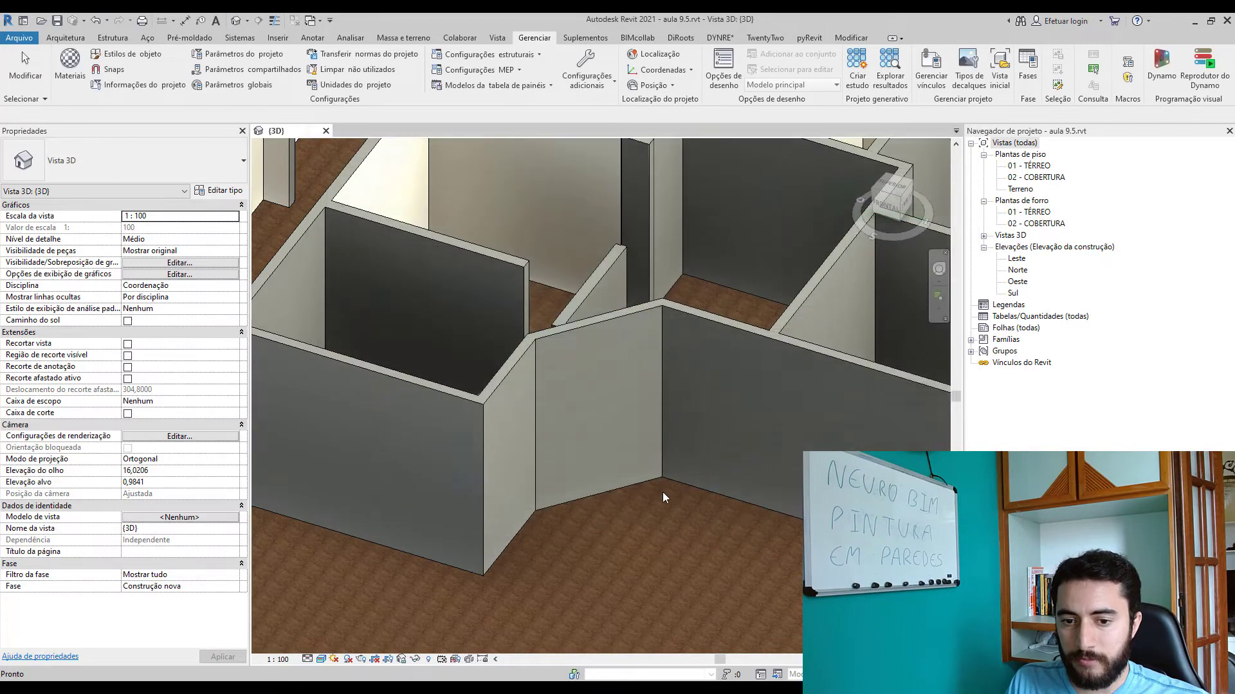
{"action": "scroll", "coordinate": [638, 471], "scroll_direction": "down", "scroll_amount": 4}
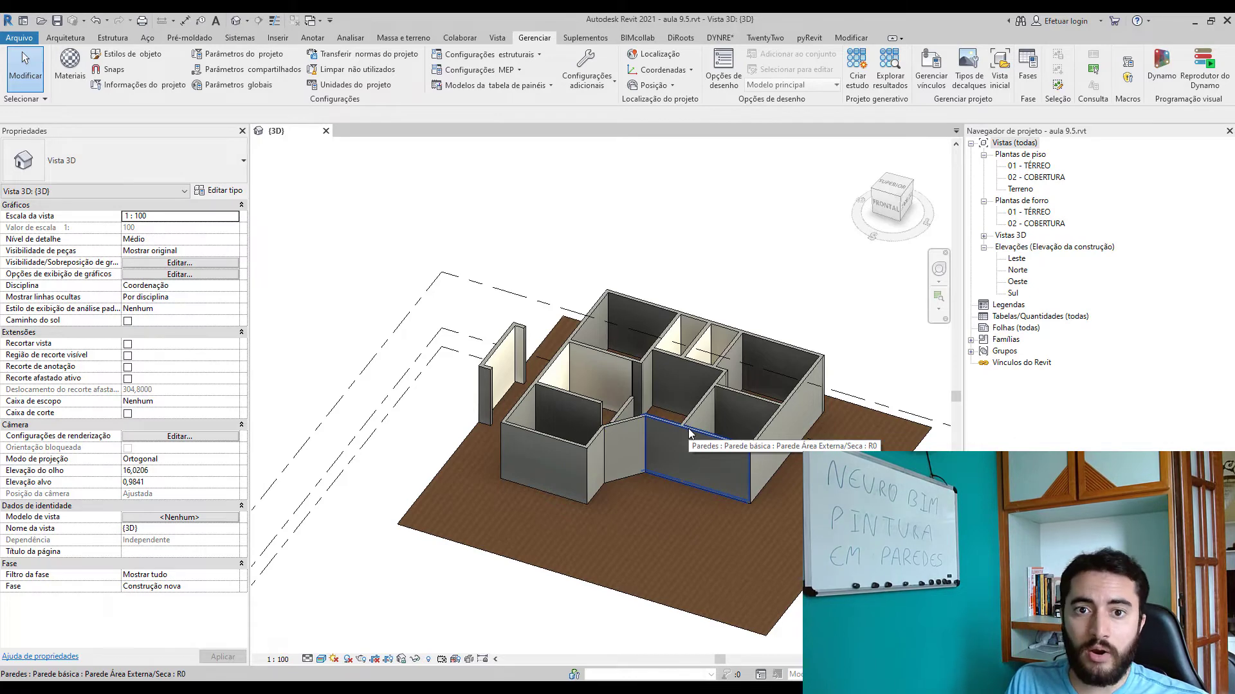
- Use the Paint tool with the Pintura Interna material, found by searching "pintura", on the inner wall faces of the front projecting room
{"action": "left_click", "coordinate": [858, 39]}
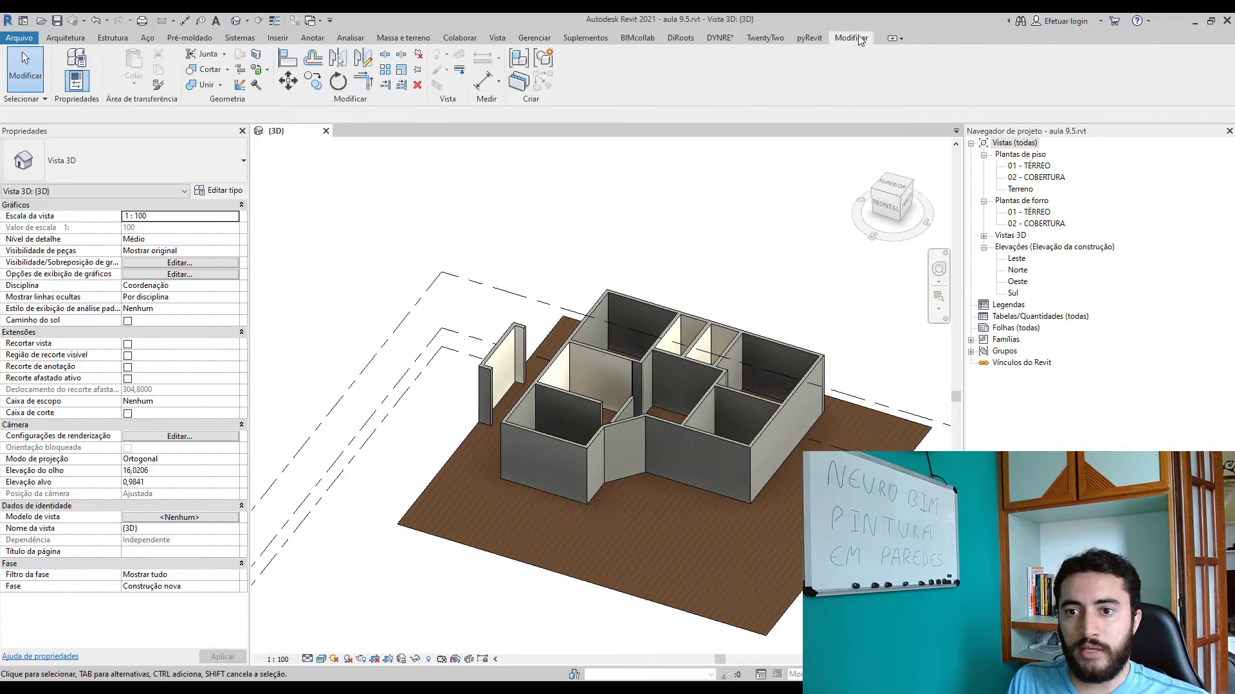
{"action": "left_click", "coordinate": [267, 71]}
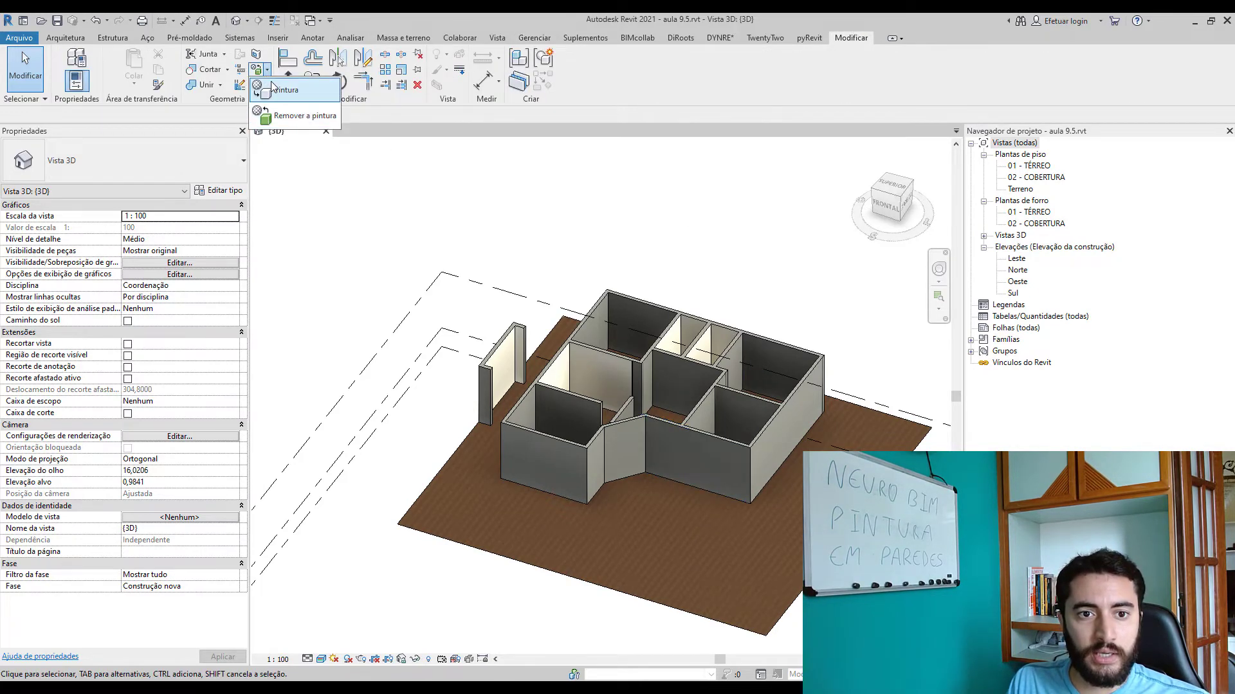
{"action": "left_click", "coordinate": [283, 96]}
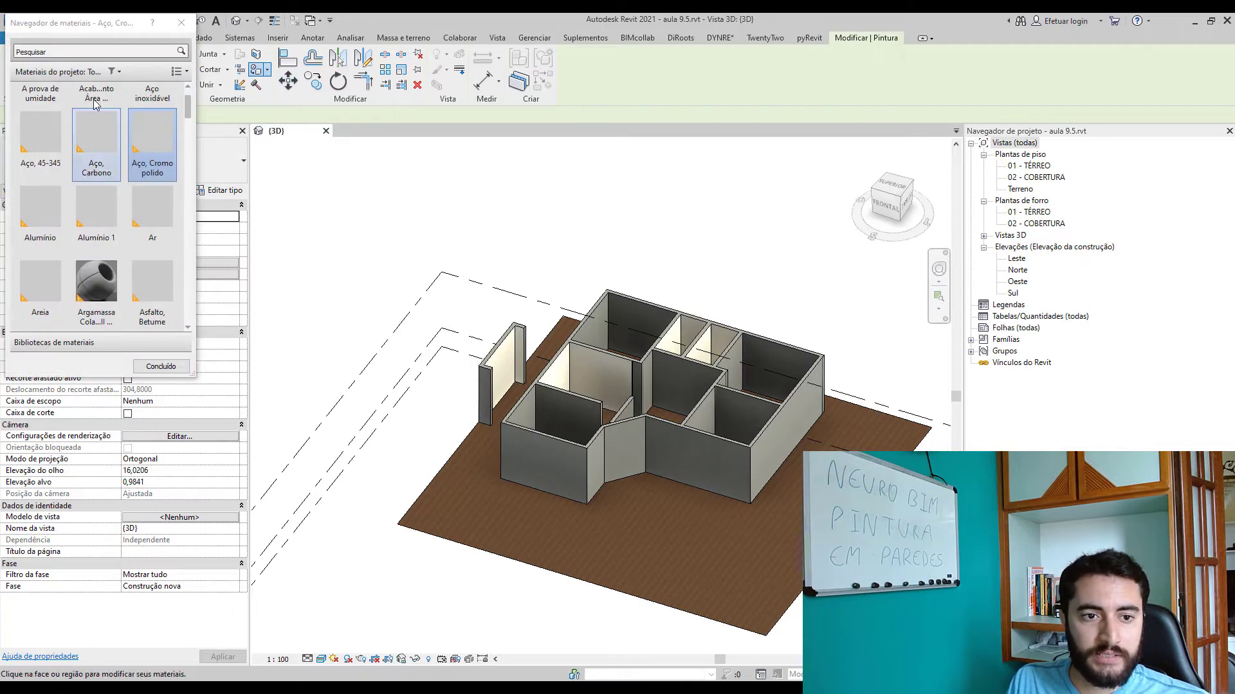
{"action": "left_click", "coordinate": [90, 52]}
{"action": "type", "text": "pintur"}
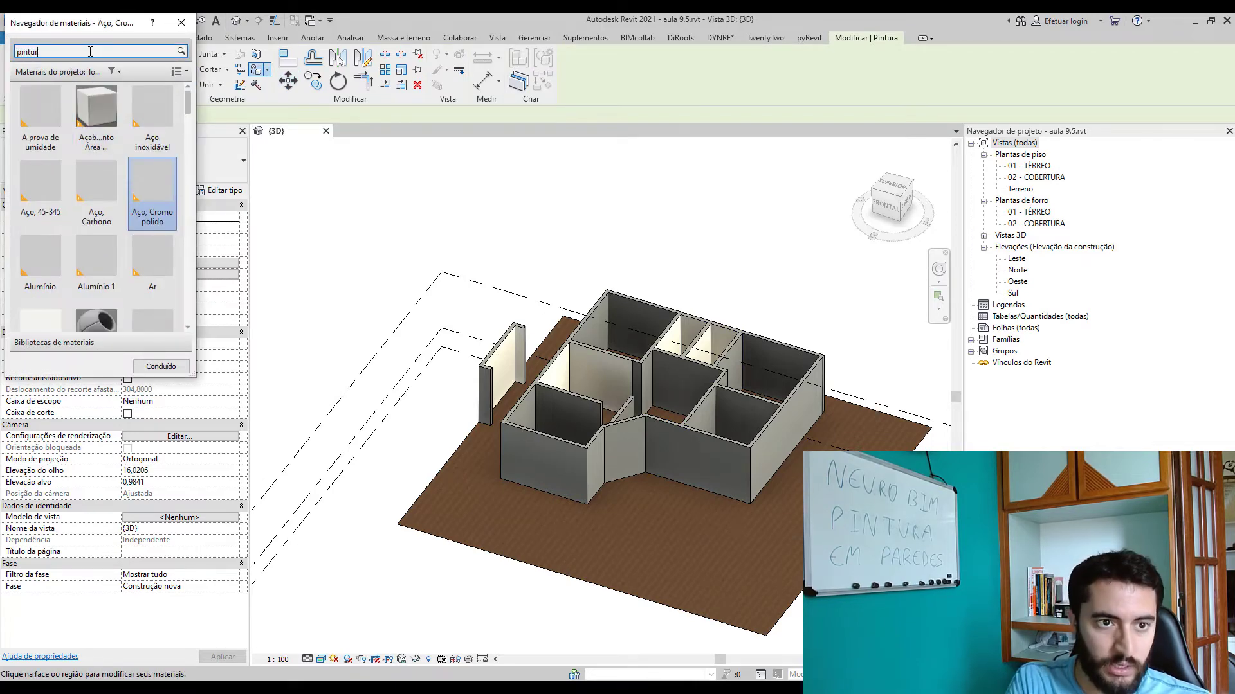
{"action": "type", "text": "a"}
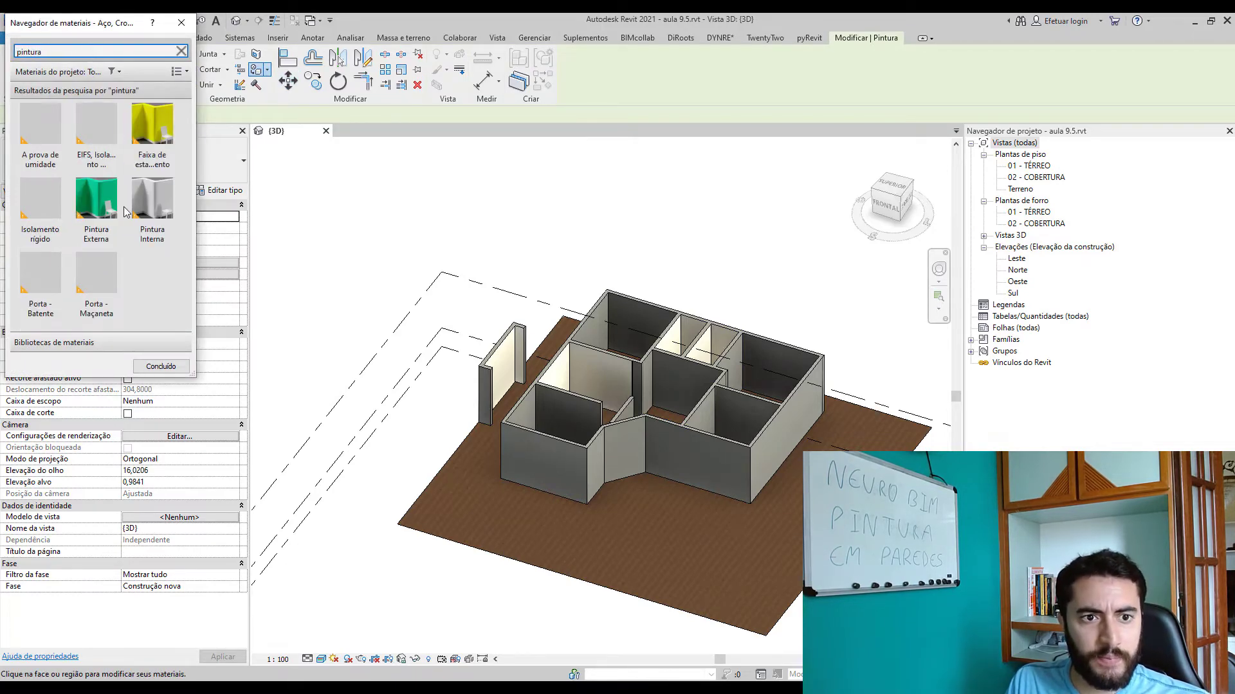
{"action": "left_click", "coordinate": [156, 209]}
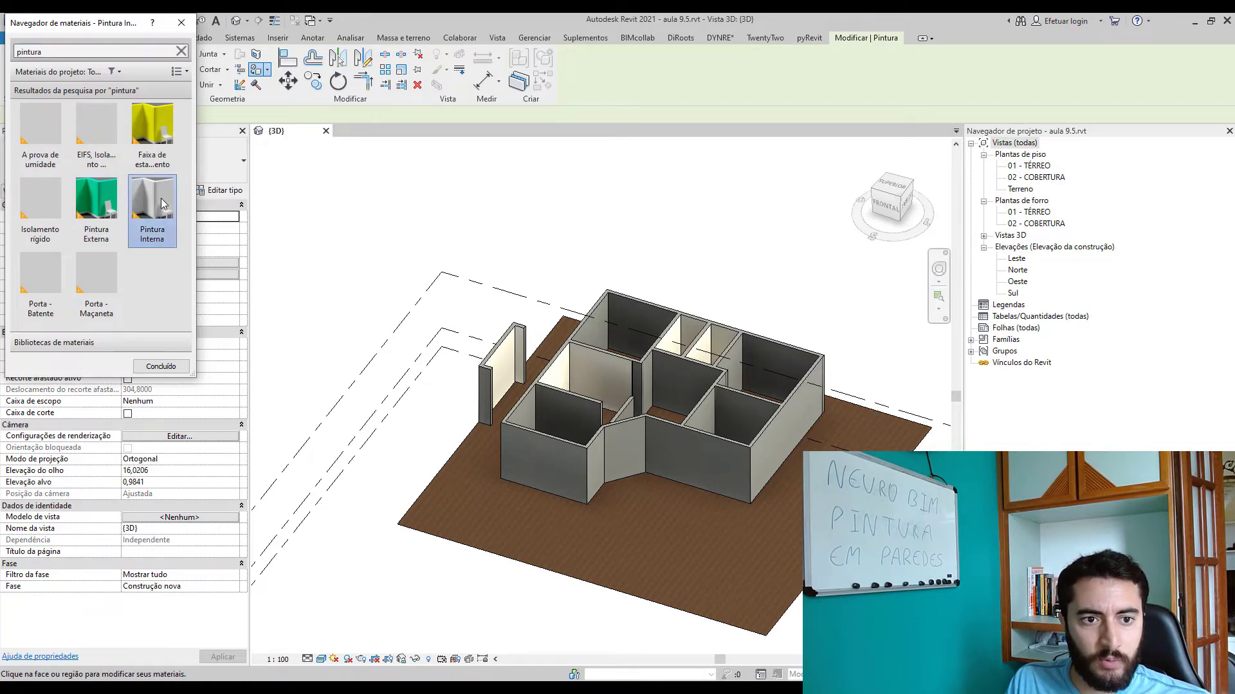
{"action": "scroll", "coordinate": [578, 381], "scroll_direction": "up", "scroll_amount": 5}
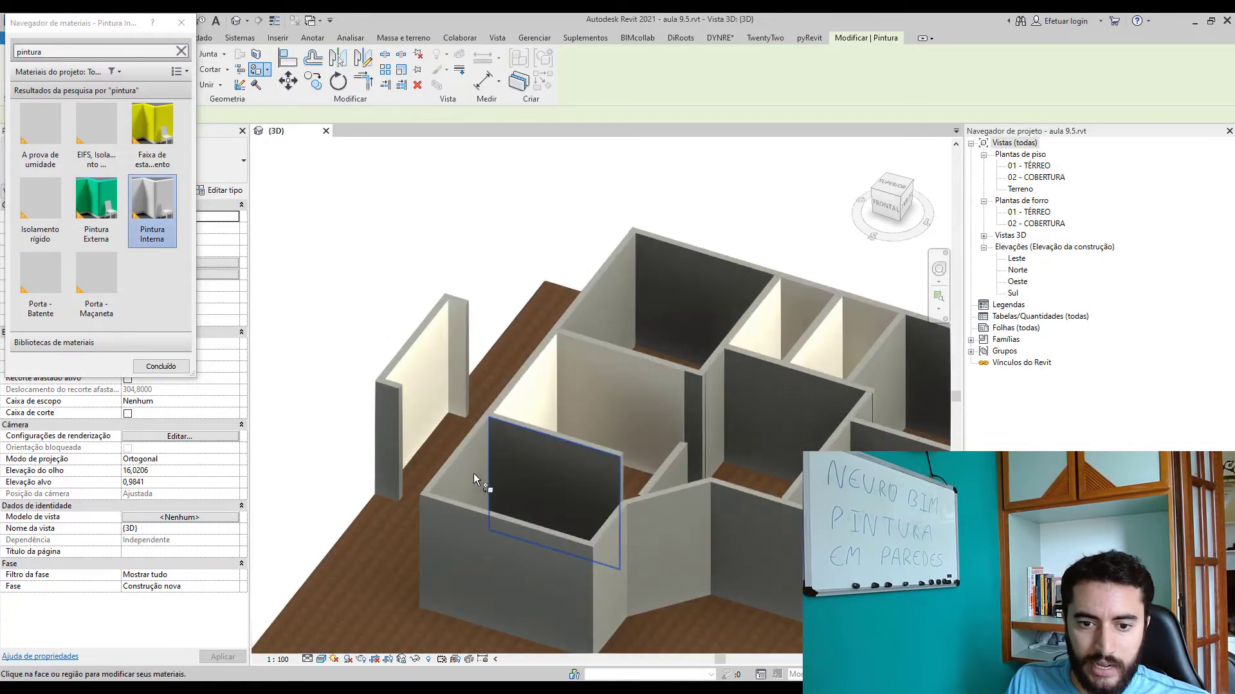
{"action": "left_click", "coordinate": [474, 475]}
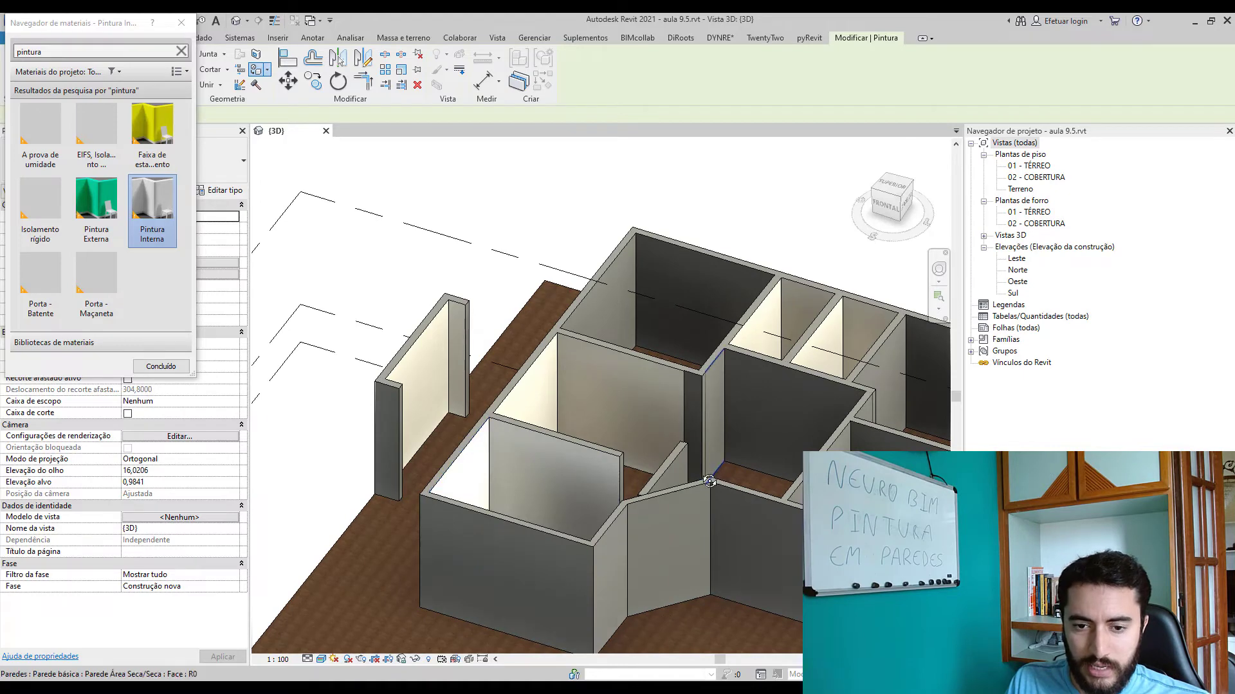
- Switch the 3D view from the realistic visual style to one with flat colours and surface pattern lines
{"action": "middle_click_drag", "start_coordinate": [710, 481], "coordinate": [459, 493], "text": "shift"}
{"action": "middle_click_drag", "start_coordinate": [597, 417], "coordinate": [826, 450], "text": "shift"}
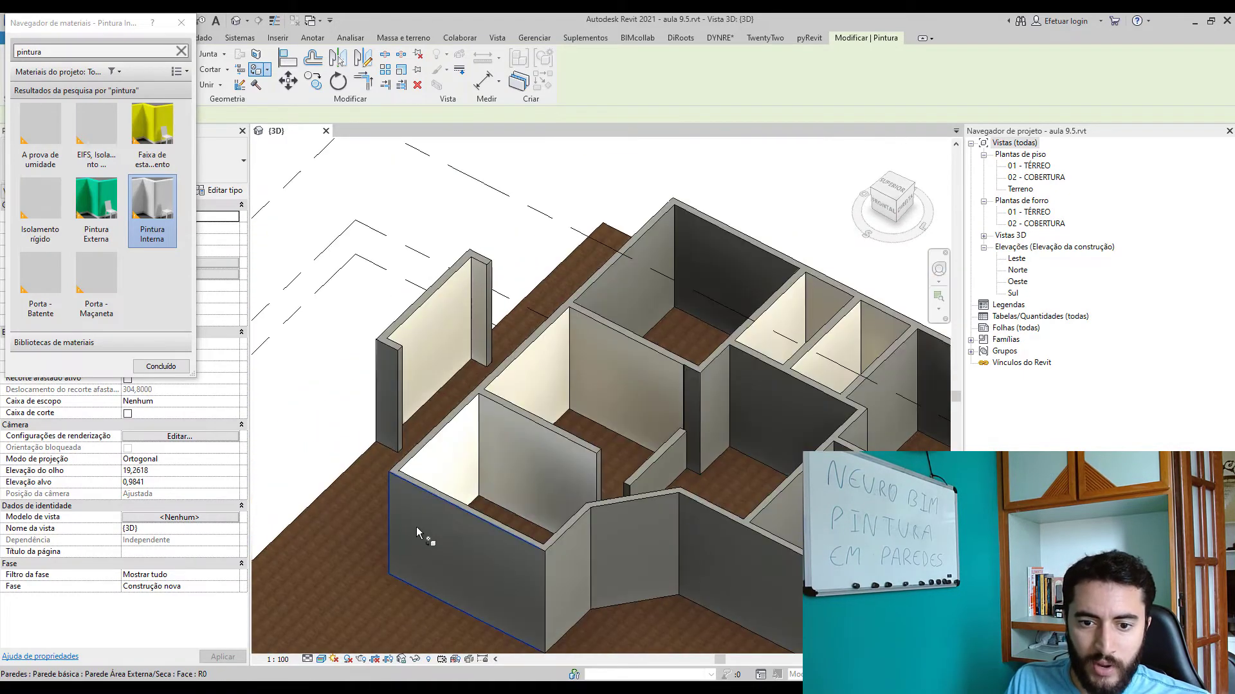
{"action": "left_click", "coordinate": [321, 660]}
{"action": "left_click", "coordinate": [344, 633]}
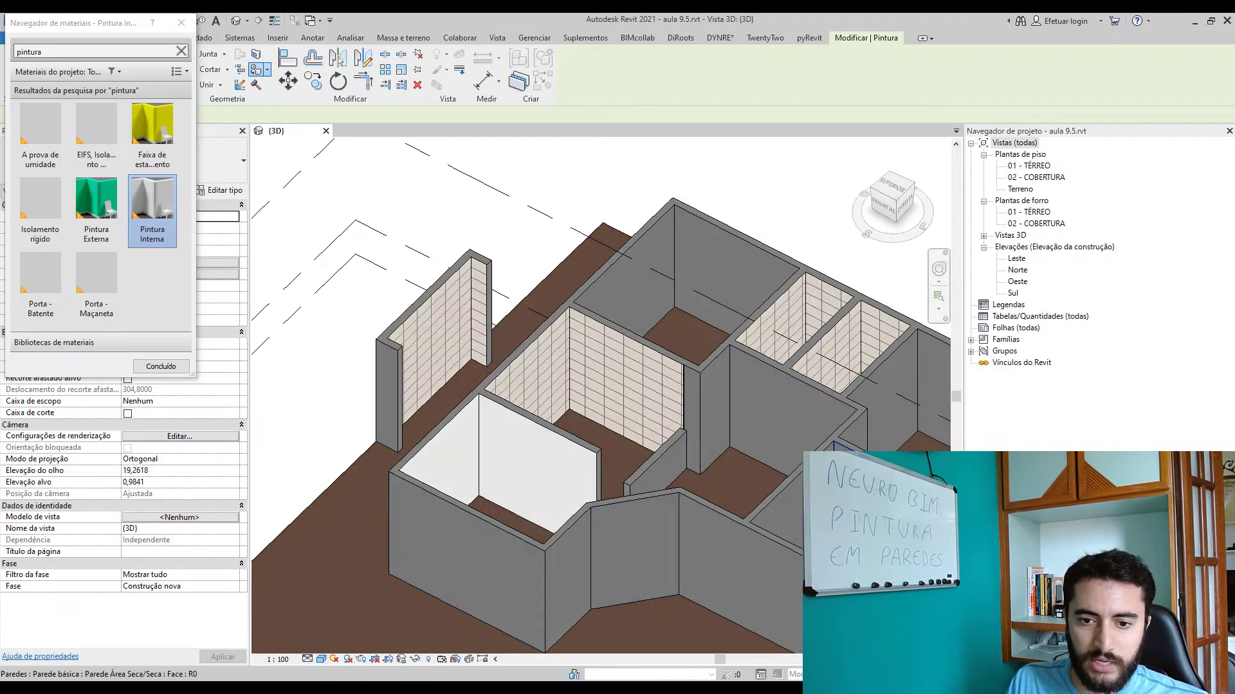
- Paint the inner faces of the front exterior walls in the living area and adjoining bedroom with Pintura Interna
{"action": "middle_click_drag", "start_coordinate": [797, 508], "coordinate": [579, 472], "text": "shift"}
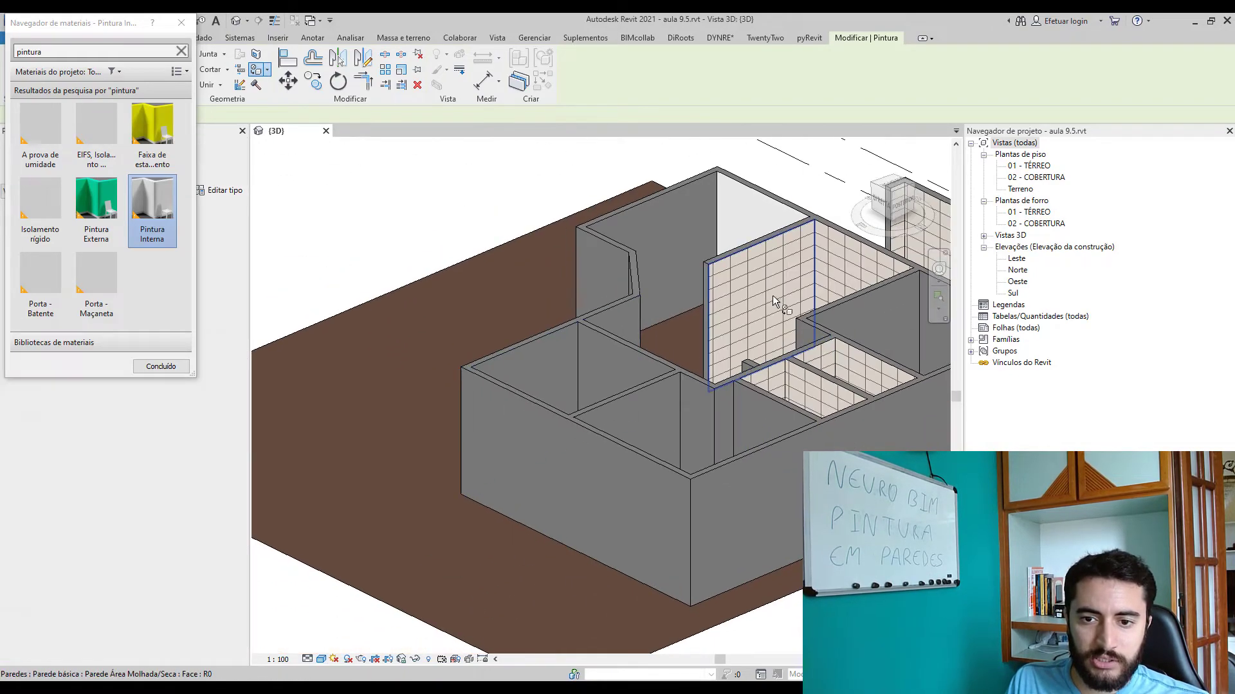
{"action": "mouse_move", "coordinate": [775, 303]}
{"action": "middle_mouse_down", "text": "shift"}
{"action": "mouse_move", "coordinate": [622, 356]}
{"action": "mouse_move", "coordinate": [620, 477]}
{"action": "mouse_move", "coordinate": [565, 493]}
{"action": "middle_mouse_up", "text": "shift"}
{"action": "left_click", "coordinate": [773, 435]}
{"action": "left_click", "coordinate": [672, 443]}
{"action": "left_click", "coordinate": [620, 442]}
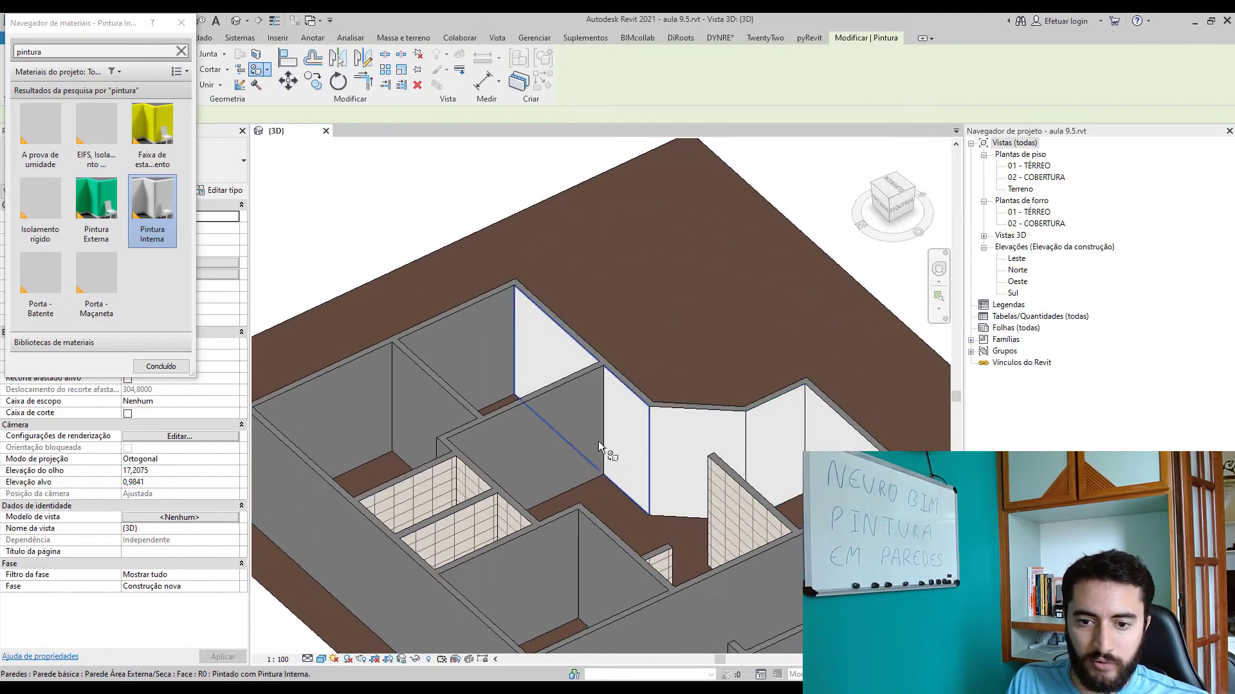
{"action": "left_click", "coordinate": [598, 442]}
- Paint the remaining wall faces inside the two adjoining bedrooms with Pintura Interna
{"action": "middle_click_drag", "start_coordinate": [510, 378], "coordinate": [678, 489], "text": "shift"}
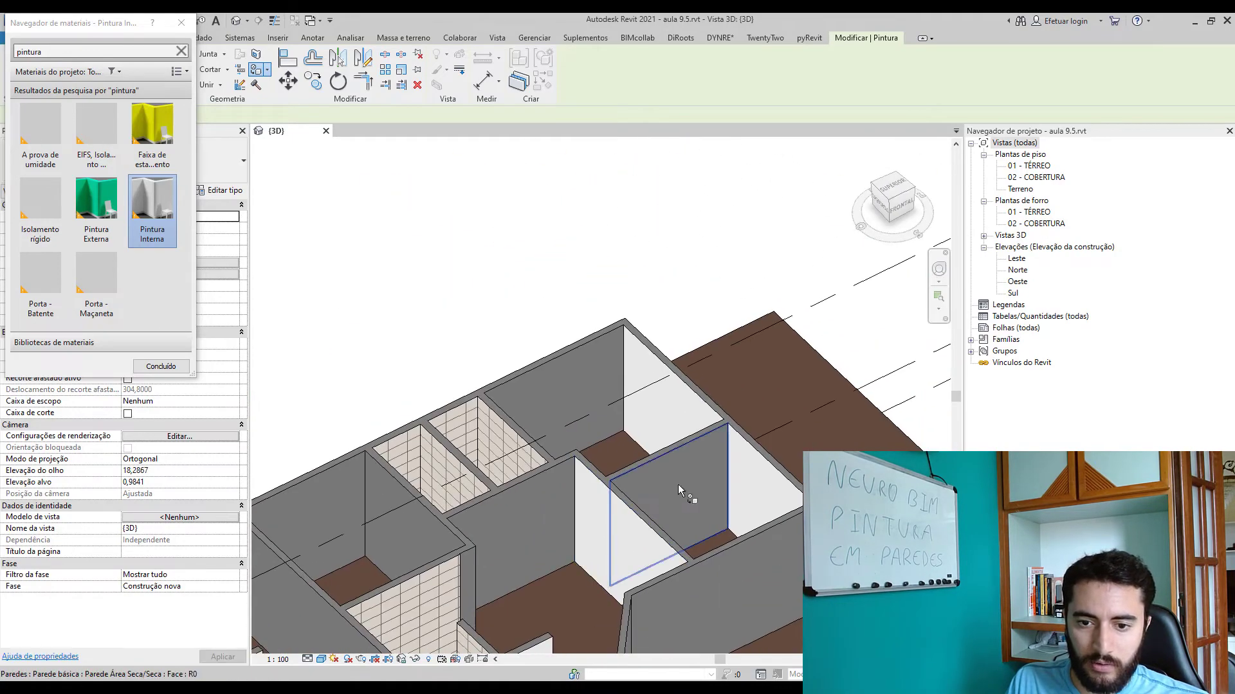
{"action": "left_click", "coordinate": [678, 489]}
{"action": "mouse_move", "coordinate": [577, 384]}
{"action": "middle_mouse_down", "text": "shift"}
{"action": "mouse_move", "coordinate": [604, 550]}
{"action": "mouse_move", "coordinate": [598, 413]}
{"action": "mouse_move", "coordinate": [457, 418]}
{"action": "mouse_move", "coordinate": [470, 450]}
{"action": "mouse_move", "coordinate": [384, 428]}
{"action": "middle_mouse_up", "text": "shift"}
{"action": "left_click", "coordinate": [479, 423]}
{"action": "left_click", "coordinate": [385, 427]}
- Inspect the house from several angles, including a straight front view, to see which walls are painted
{"action": "middle_click_drag", "start_coordinate": [469, 416], "coordinate": [1002, 446], "text": "shift"}
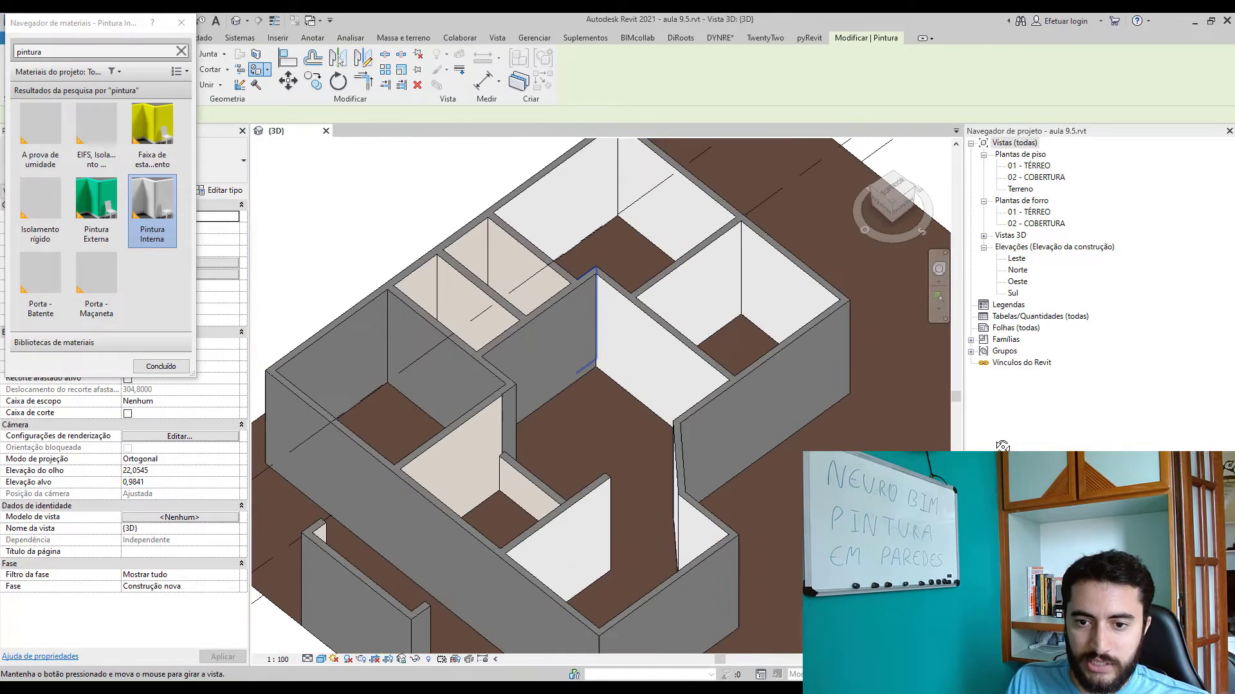
{"action": "scroll", "coordinate": [581, 388], "scroll_direction": "down", "scroll_amount": 4}
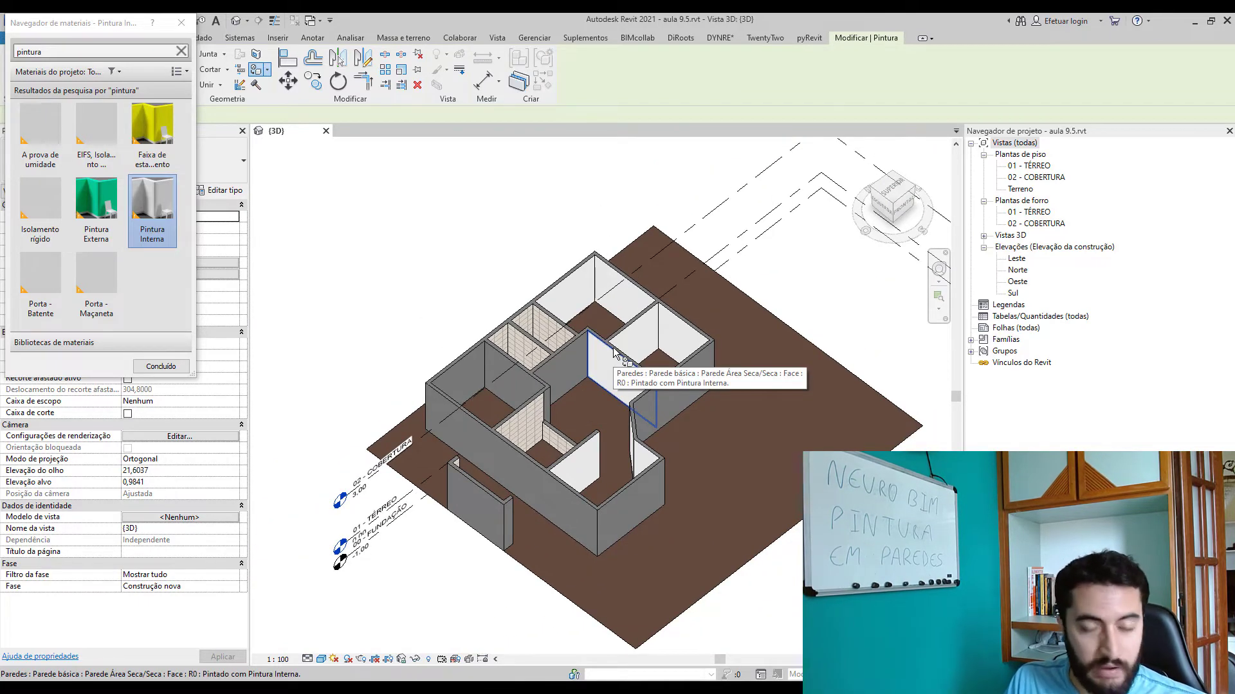
{"action": "middle_click_drag", "start_coordinate": [614, 353], "coordinate": [614, 353], "text": "shift"}
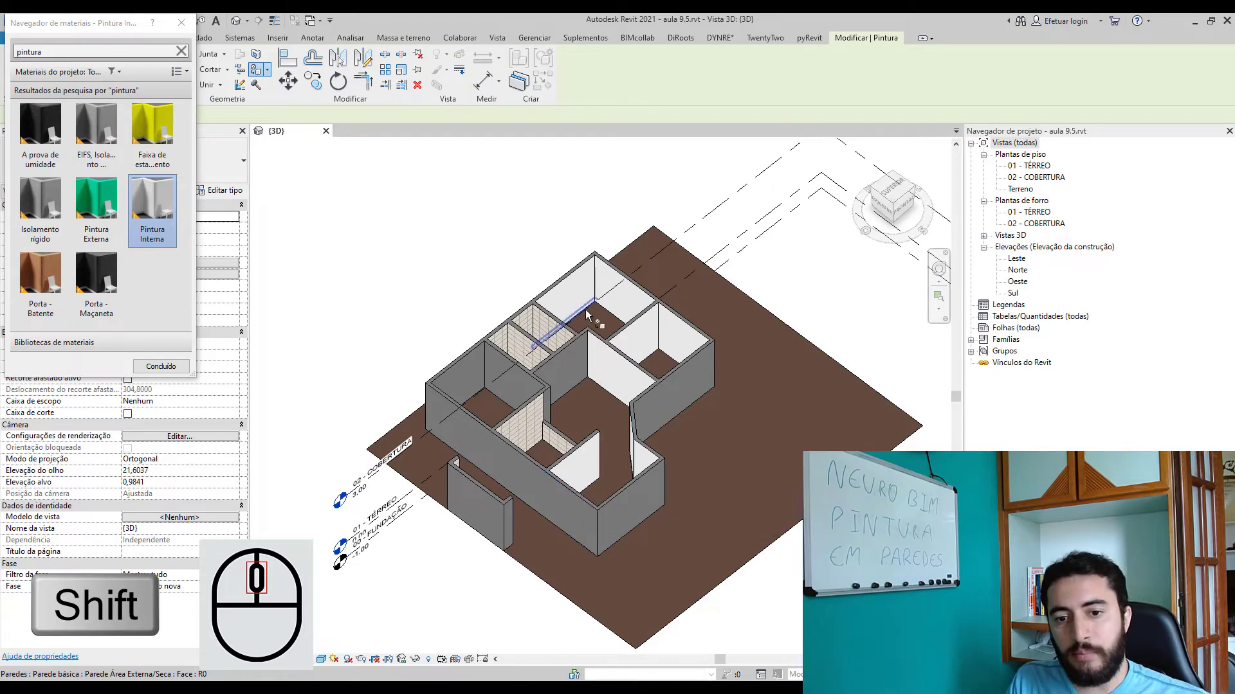
{"action": "middle_click_drag", "start_coordinate": [643, 418], "coordinate": [587, 362], "text": "shift"}
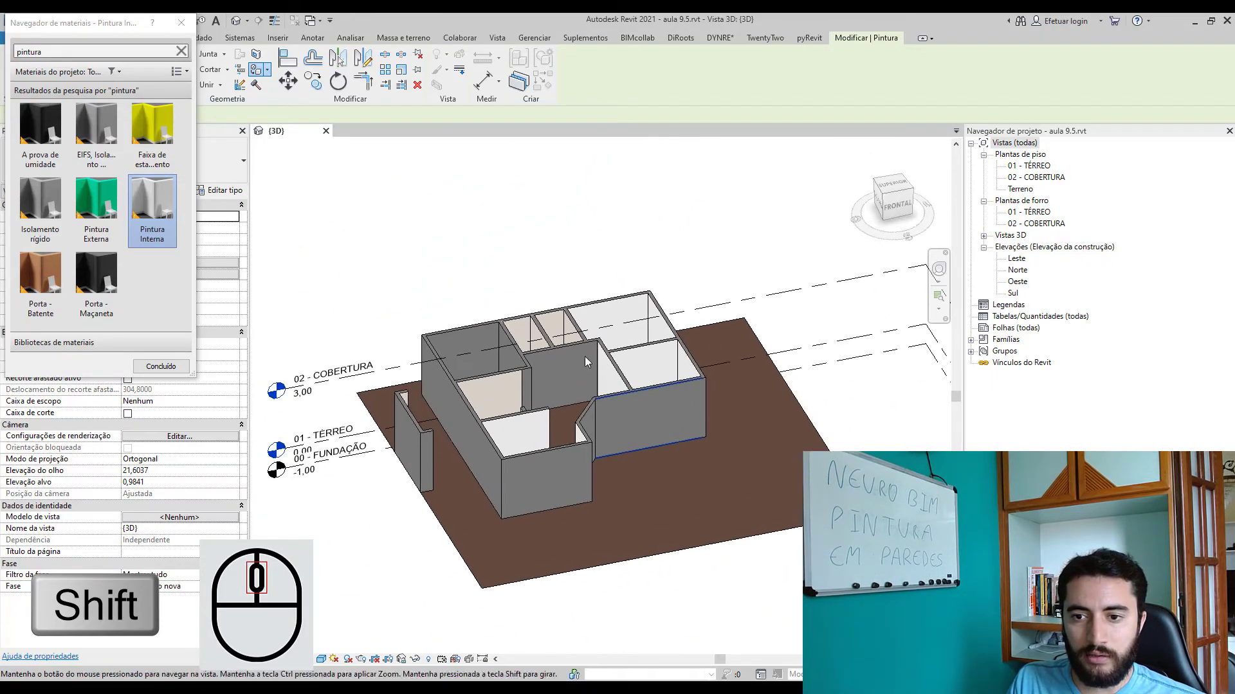
{"action": "left_click", "coordinate": [903, 205]}
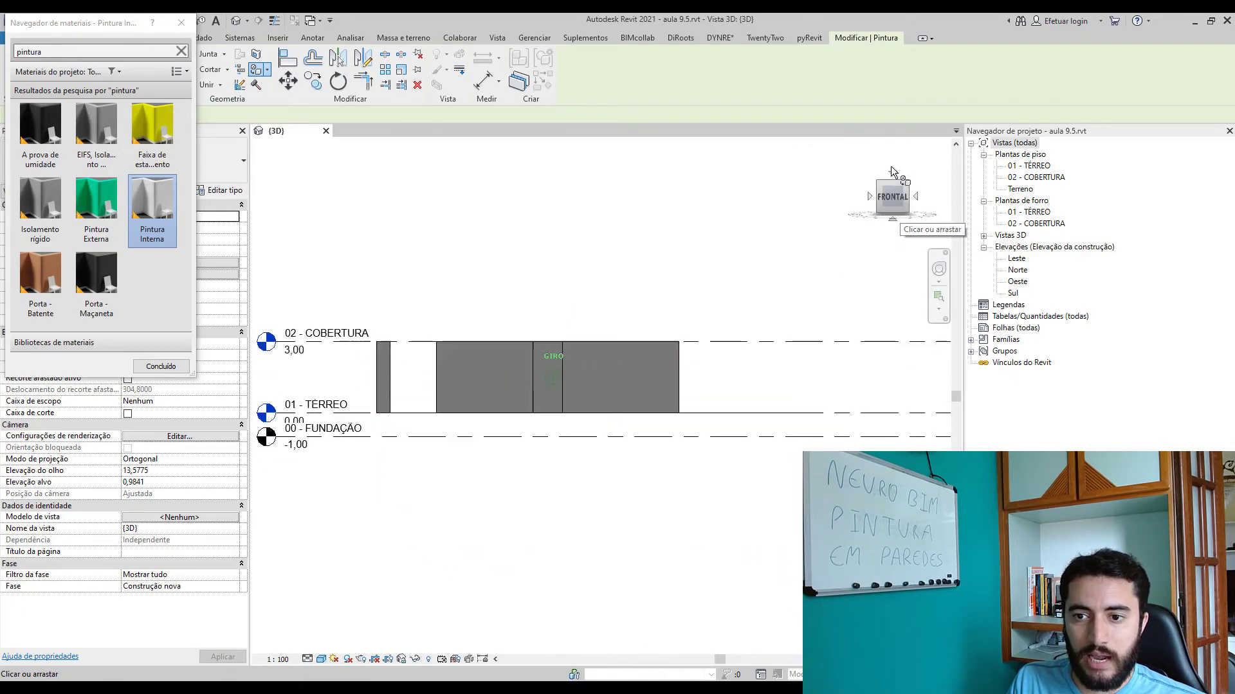
{"action": "left_click_drag", "start_coordinate": [927, 230], "coordinate": [842, 219]}
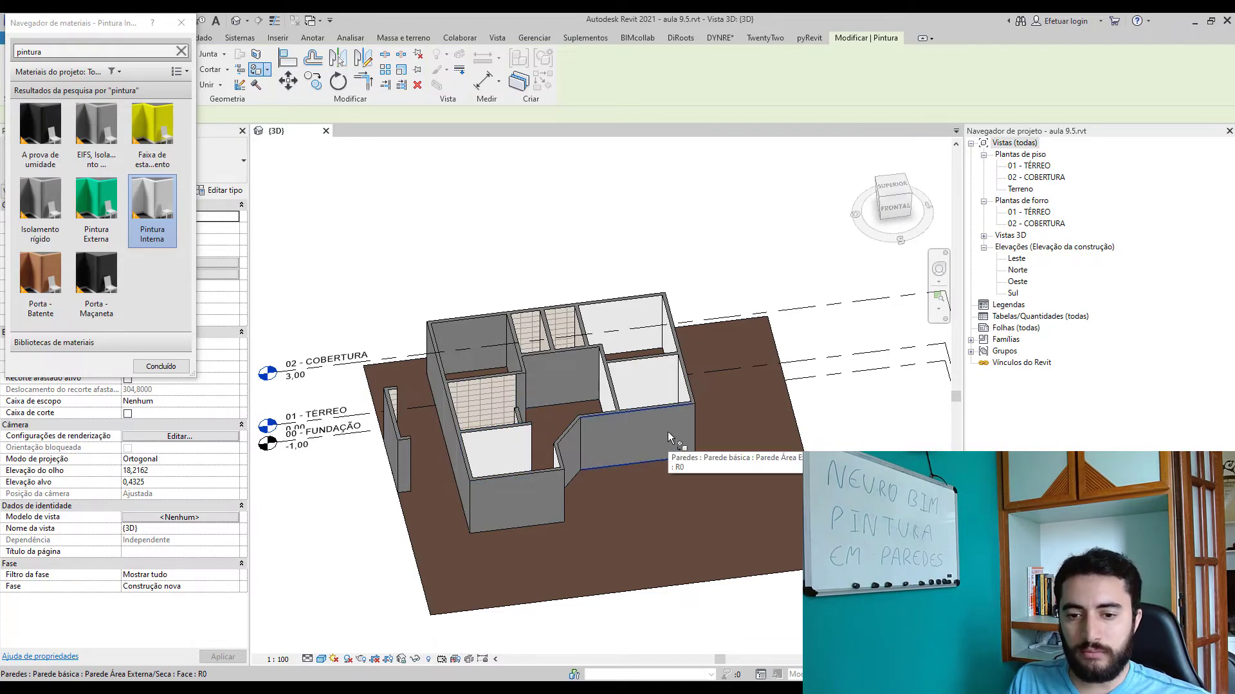
- Paint the unpainted living area walls and the long face of the short partition beside the tiled room with Pintura Interna
{"action": "middle_click_drag", "start_coordinate": [646, 373], "coordinate": [797, 354], "text": "shift"}
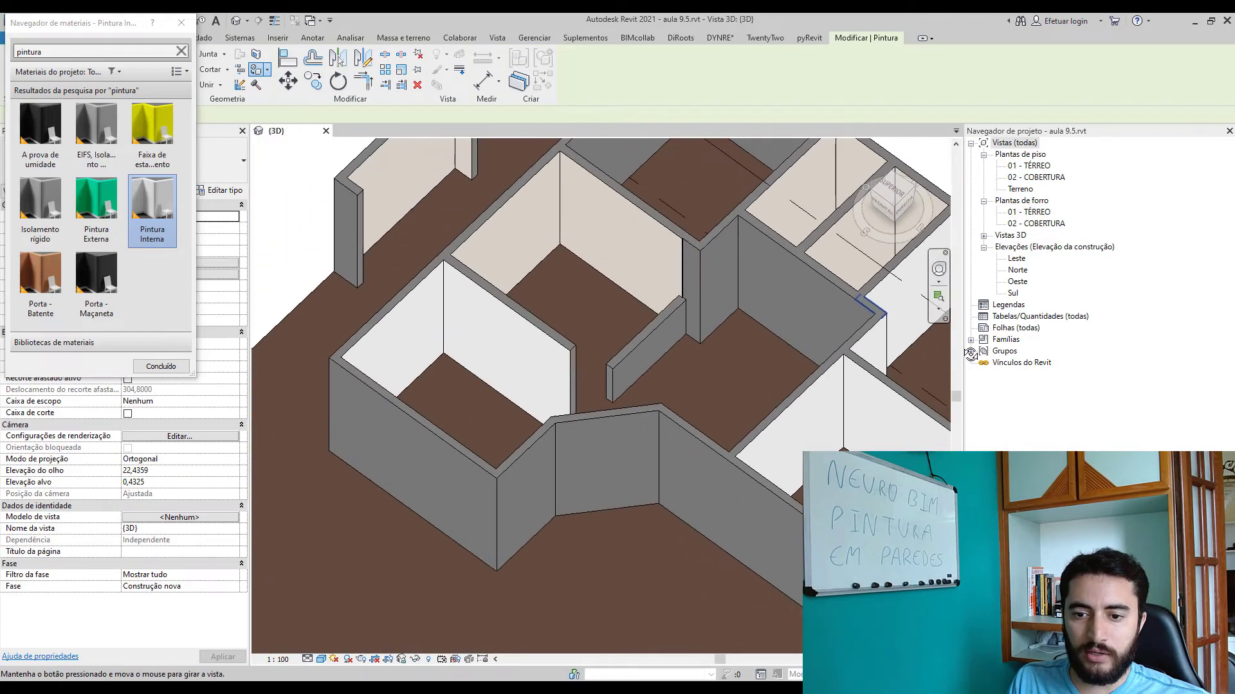
{"action": "scroll", "coordinate": [747, 278], "scroll_direction": "up", "scroll_amount": 5}
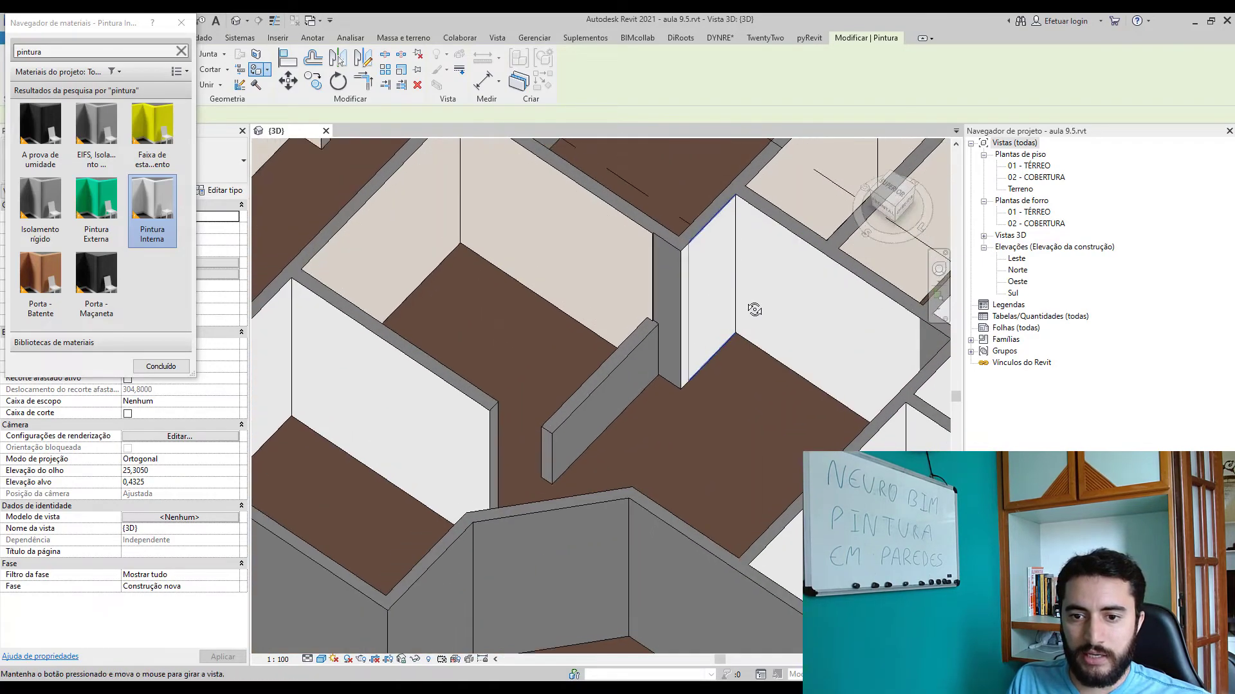
{"action": "left_click", "coordinate": [650, 440]}
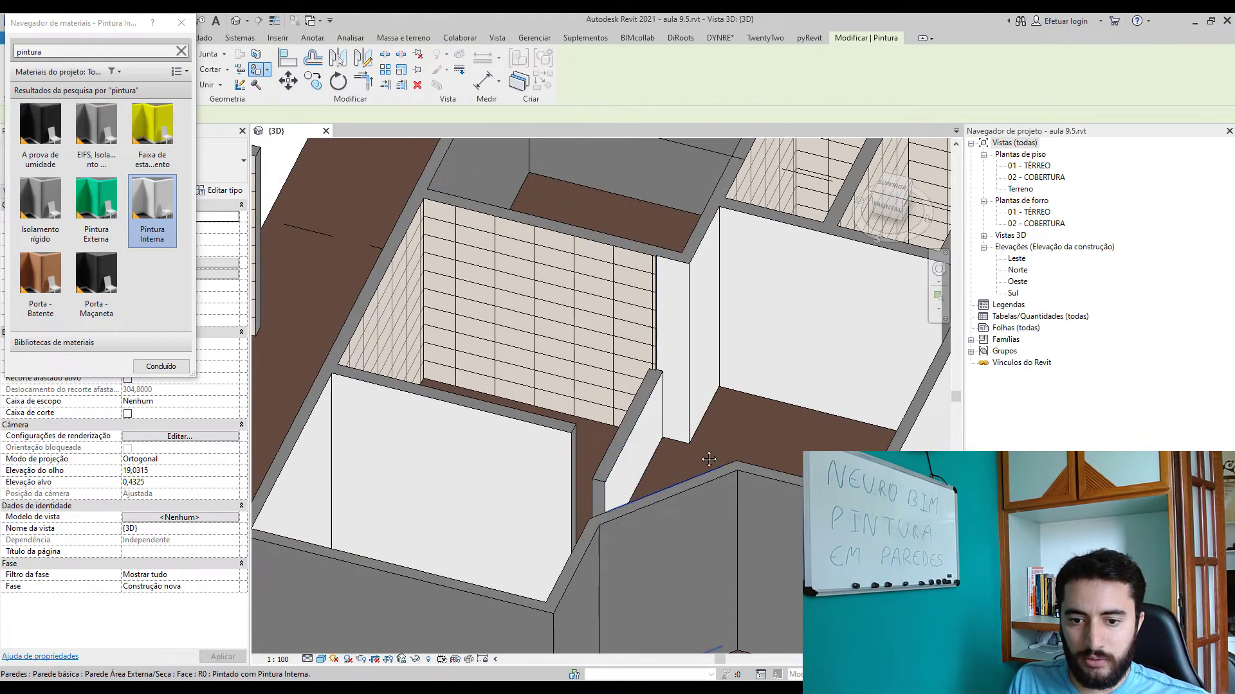
- Paint the narrow end faces of the front room's partition and the neighbouring short partition with Pintura Interna
{"action": "mouse_move", "coordinate": [650, 441]}
{"action": "middle_mouse_down", "text": "shift"}
{"action": "mouse_move", "coordinate": [682, 373]}
{"action": "mouse_move", "coordinate": [873, 364]}
{"action": "mouse_move", "coordinate": [510, 367]}
{"action": "mouse_move", "coordinate": [452, 296]}
{"action": "mouse_move", "coordinate": [732, 325]}
{"action": "mouse_move", "coordinate": [631, 340]}
{"action": "mouse_move", "coordinate": [534, 330]}
{"action": "mouse_move", "coordinate": [765, 381]}
{"action": "mouse_move", "coordinate": [782, 376]}
{"action": "mouse_move", "coordinate": [797, 334]}
{"action": "mouse_move", "coordinate": [774, 272]}
{"action": "mouse_move", "coordinate": [738, 289]}
{"action": "mouse_move", "coordinate": [772, 527]}
{"action": "middle_mouse_up", "text": "shift"}
{"action": "middle_click_drag", "start_coordinate": [605, 416], "coordinate": [693, 528], "text": "shift"}
{"action": "scroll", "coordinate": [591, 320], "scroll_direction": "up", "scroll_amount": 8}
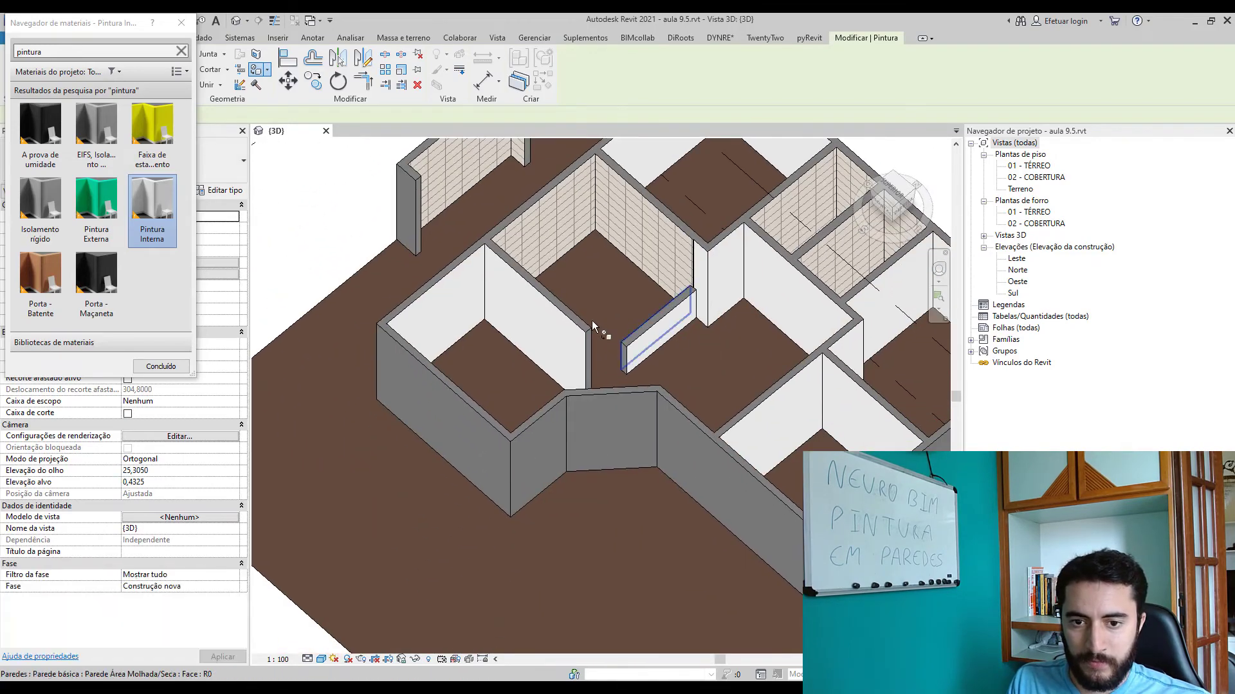
{"action": "left_click", "coordinate": [594, 366]}
{"action": "mouse_move", "coordinate": [731, 448]}
{"action": "middle_mouse_down", "text": "shift"}
{"action": "mouse_move", "coordinate": [788, 408]}
{"action": "mouse_move", "coordinate": [669, 334]}
{"action": "middle_mouse_up", "text": "shift"}
{"action": "scroll", "coordinate": [636, 387], "scroll_direction": "up", "scroll_amount": 1}
{"action": "left_click", "coordinate": [629, 394]}
{"action": "scroll", "coordinate": [731, 395], "scroll_direction": "down", "scroll_amount": 2}
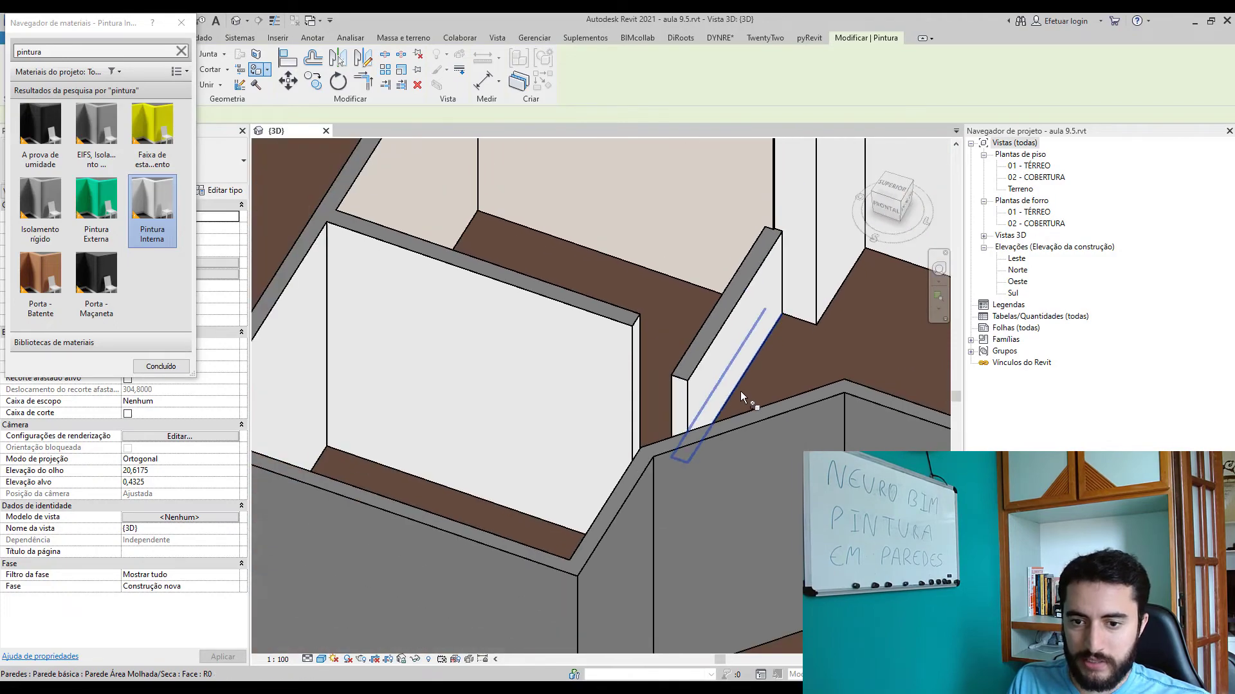
- Paint the outer faces of the front projecting room and the angled entrance walls with Pintura Externa
{"action": "mouse_move", "coordinate": [739, 391]}
{"action": "middle_mouse_down", "text": "shift"}
{"action": "mouse_move", "coordinate": [874, 429]}
{"action": "mouse_move", "coordinate": [368, 264]}
{"action": "mouse_move", "coordinate": [678, 284]}
{"action": "mouse_move", "coordinate": [736, 268]}
{"action": "mouse_move", "coordinate": [570, 262]}
{"action": "mouse_move", "coordinate": [707, 397]}
{"action": "mouse_move", "coordinate": [586, 354]}
{"action": "mouse_move", "coordinate": [774, 449]}
{"action": "mouse_move", "coordinate": [714, 442]}
{"action": "middle_mouse_up", "text": "shift"}
{"action": "scroll", "coordinate": [368, 264], "scroll_direction": "down", "scroll_amount": 2}
{"action": "scroll", "coordinate": [368, 264], "scroll_direction": "down", "scroll_amount": 1}
{"action": "left_click", "coordinate": [96, 205]}
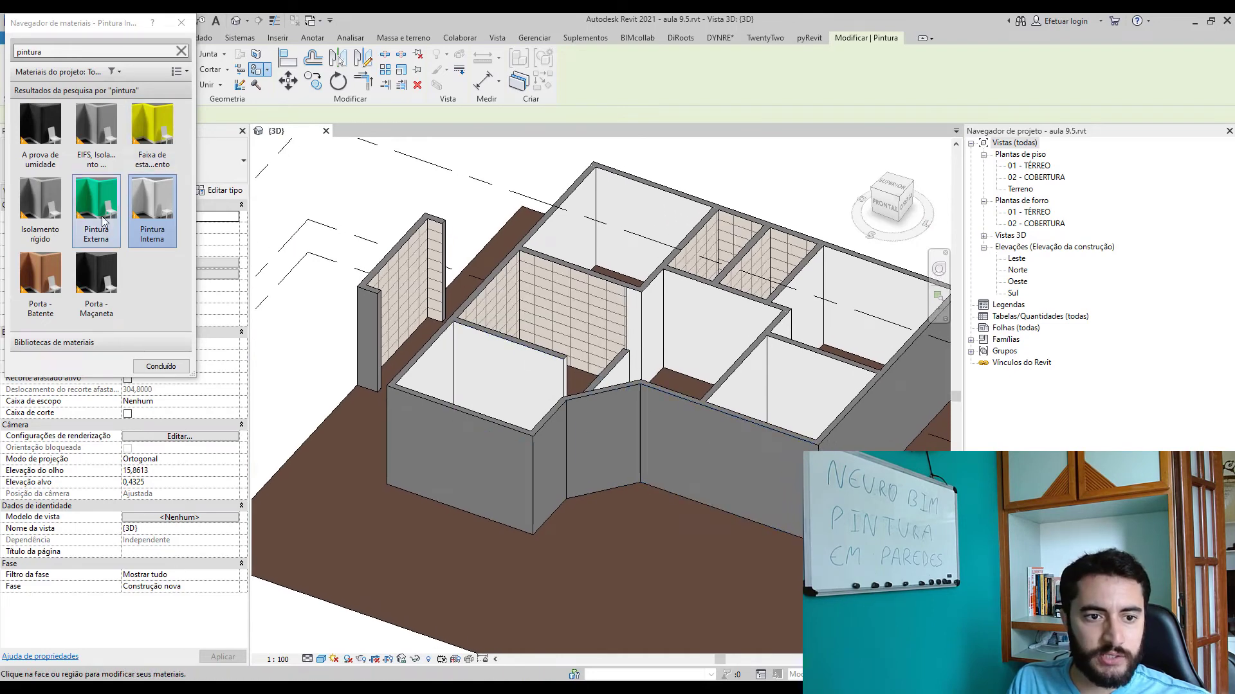
{"action": "left_click", "coordinate": [463, 459]}
{"action": "left_click", "coordinate": [570, 459]}
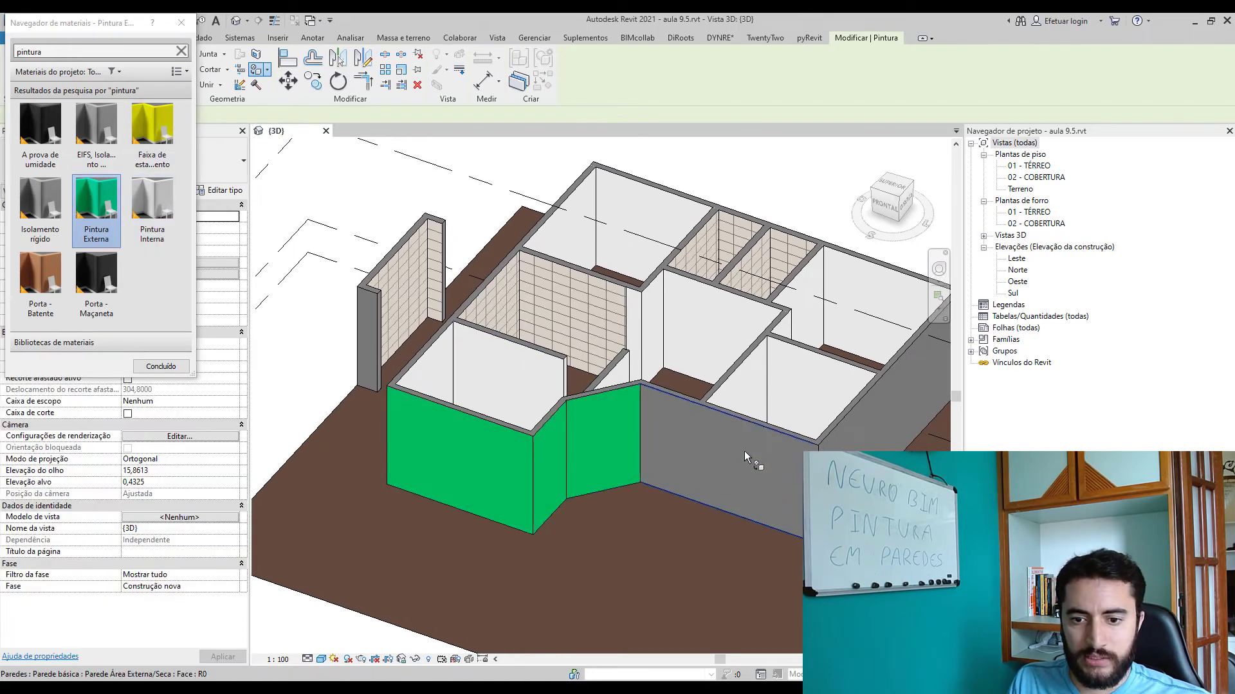
- Paint the remaining outer wall faces around the sides and rear of the house with Pintura Externa
{"action": "middle_click_drag", "start_coordinate": [746, 454], "coordinate": [798, 444], "text": "shift"}
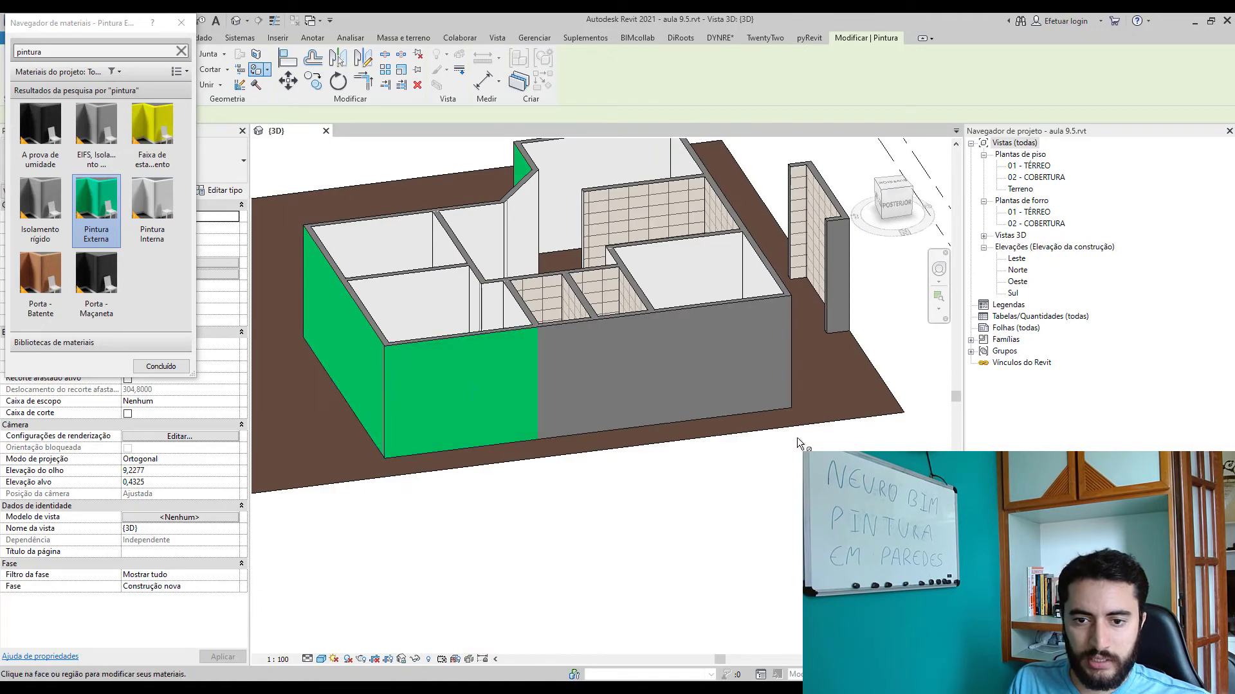
{"action": "middle_click_drag", "start_coordinate": [629, 391], "coordinate": [598, 434], "text": "shift"}
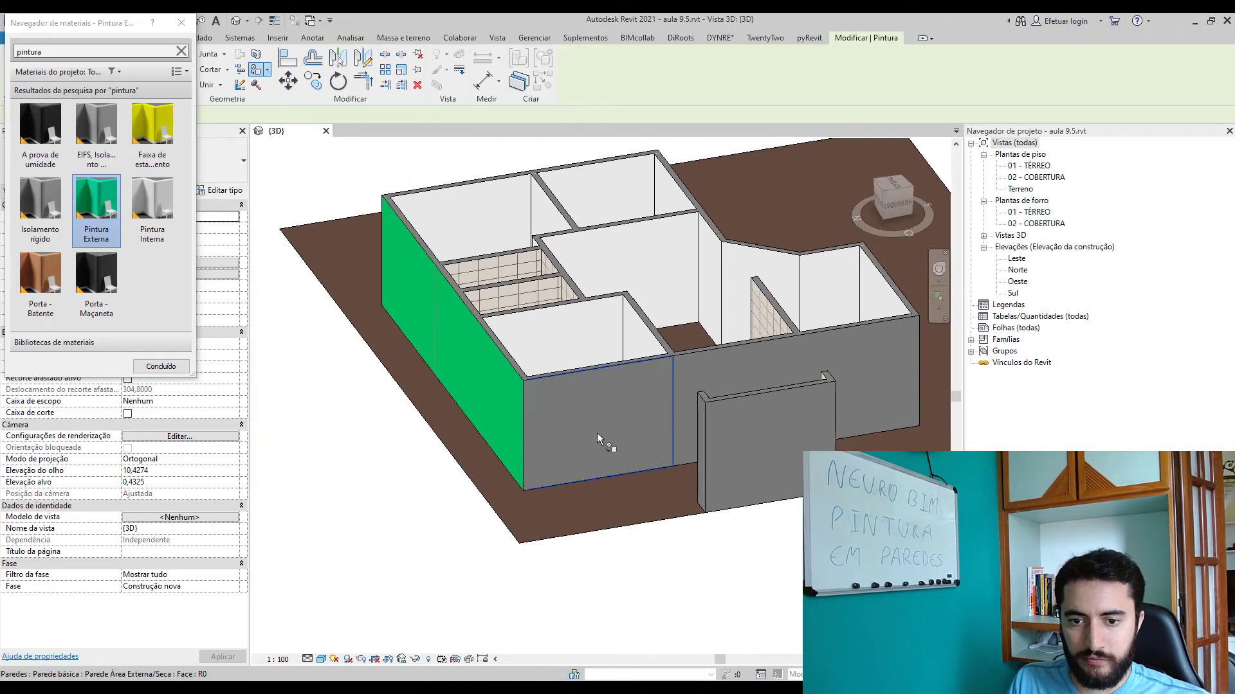
{"action": "left_click", "coordinate": [708, 380]}
{"action": "left_click", "coordinate": [839, 342]}
- Paint the side faces of the detached tiled wall's short returns with Pintura Externa and finish painting
{"action": "mouse_move", "coordinate": [774, 470]}
{"action": "middle_mouse_down", "text": "shift"}
{"action": "mouse_move", "coordinate": [717, 488]}
{"action": "mouse_move", "coordinate": [685, 367]}
{"action": "mouse_move", "coordinate": [773, 343]}
{"action": "middle_mouse_up", "text": "shift"}
{"action": "scroll", "coordinate": [503, 402], "scroll_direction": "up", "scroll_amount": 3}
{"action": "left_click", "coordinate": [502, 415]}
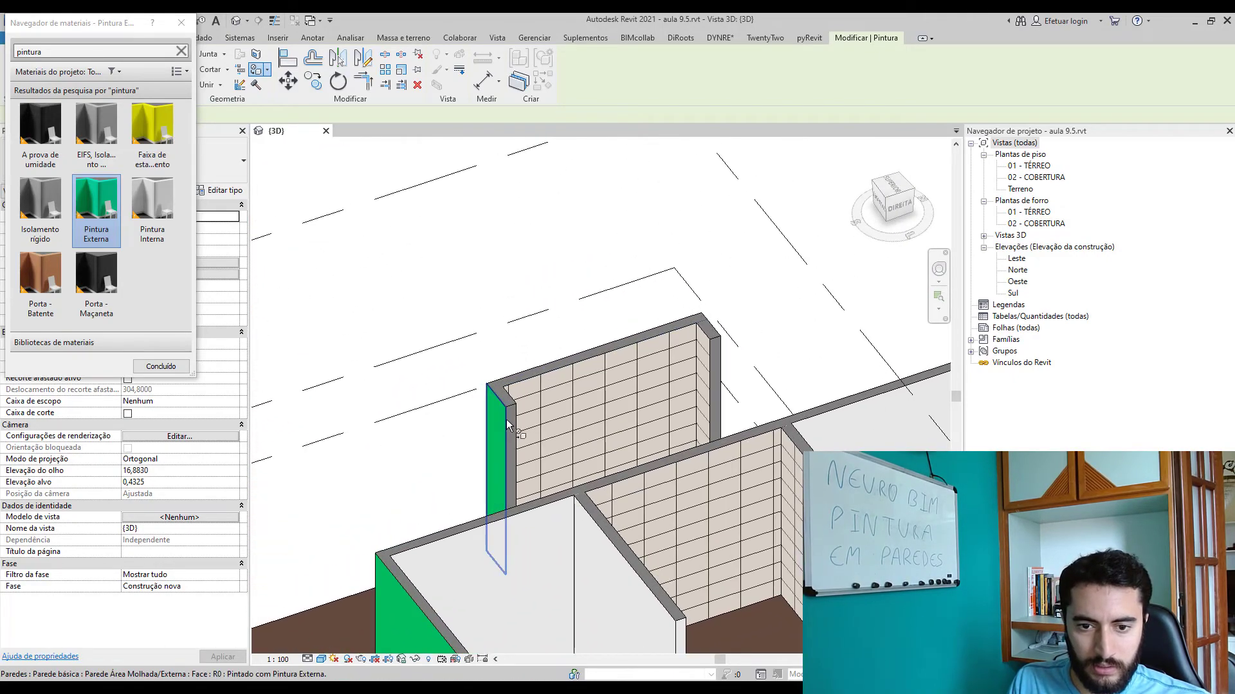
{"action": "middle_click_drag", "start_coordinate": [551, 430], "coordinate": [372, 473], "text": "shift"}
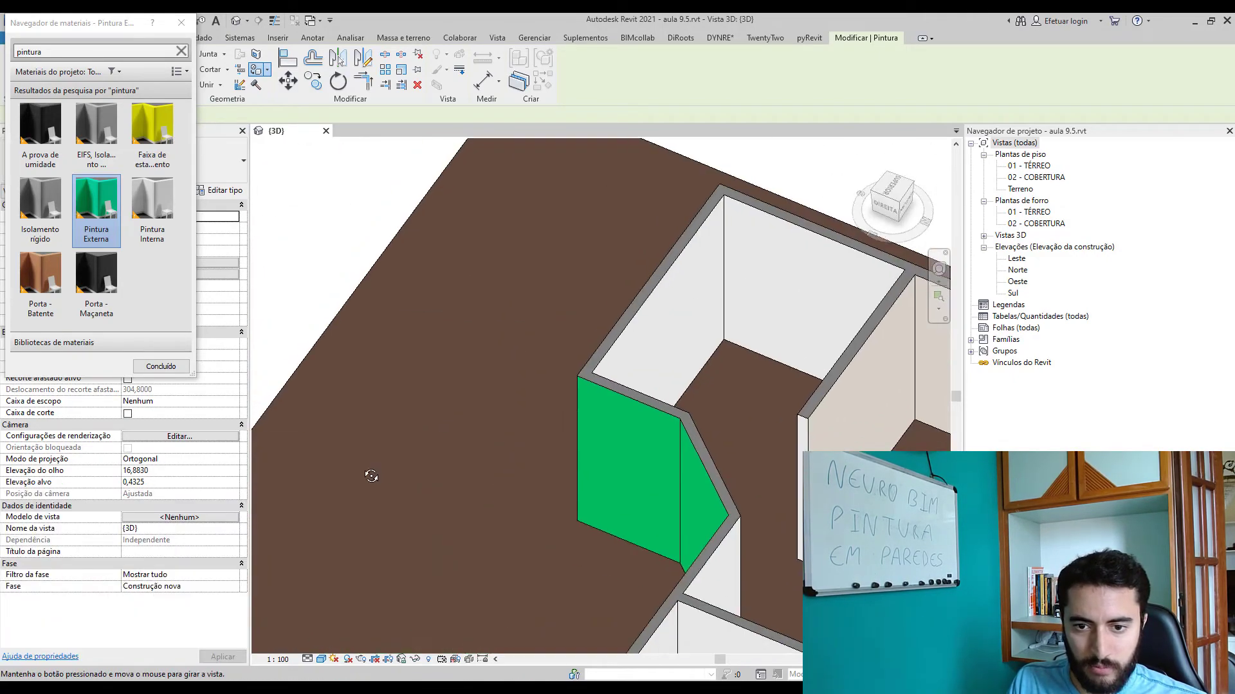
{"action": "mouse_move", "coordinate": [739, 383]}
{"action": "middle_mouse_down"}
{"action": "mouse_move", "coordinate": [373, 507]}
{"action": "mouse_move", "coordinate": [344, 505]}
{"action": "middle_mouse_up"}
{"action": "scroll", "coordinate": [532, 311], "scroll_direction": "up", "scroll_amount": 2}
{"action": "scroll", "coordinate": [535, 309], "scroll_direction": "up", "scroll_amount": 1}
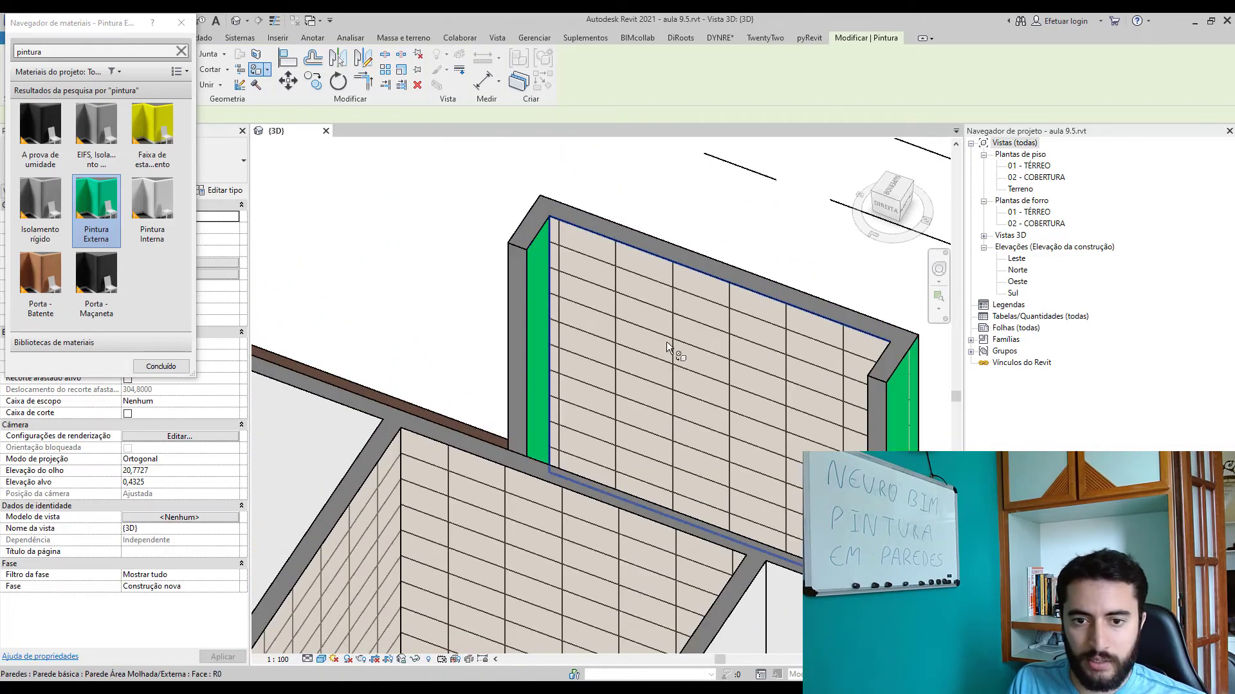
{"action": "key", "text": "Escape"}
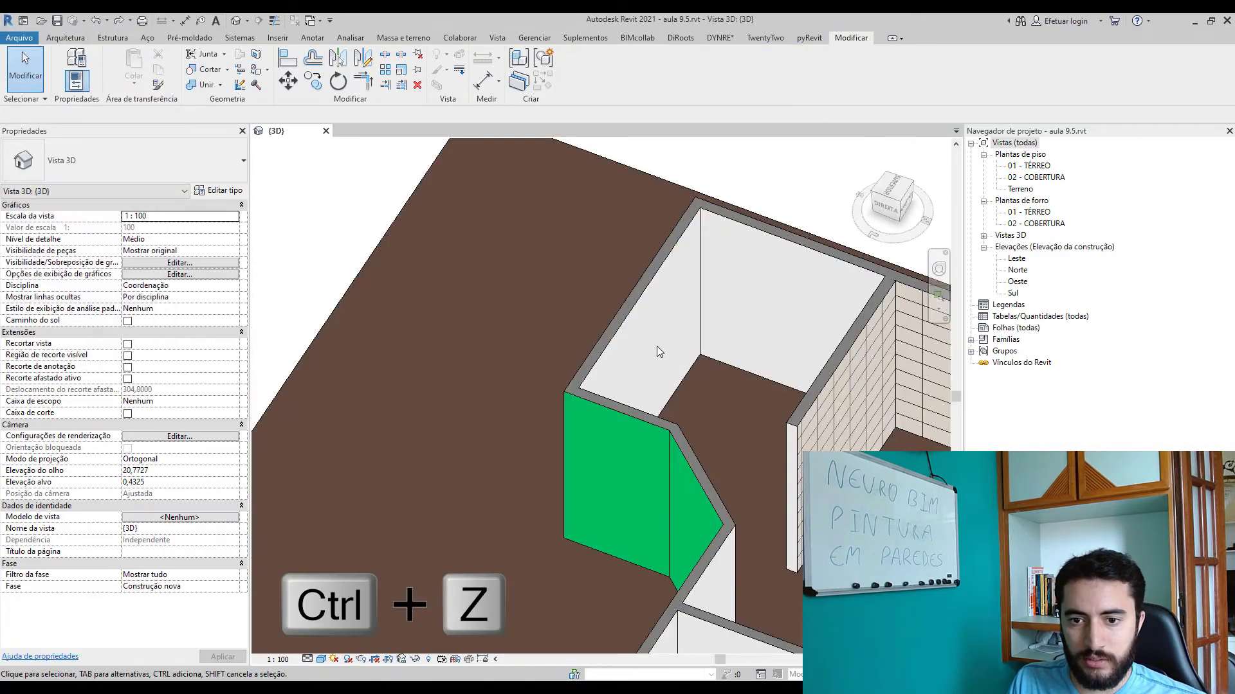
- Paint the narrow end face of the detached tiled wall's left short return with Pintura Externa
{"action": "scroll", "coordinate": [658, 347], "scroll_direction": "down", "scroll_amount": 3}
{"action": "middle_click_drag", "start_coordinate": [681, 360], "coordinate": [595, 408]}
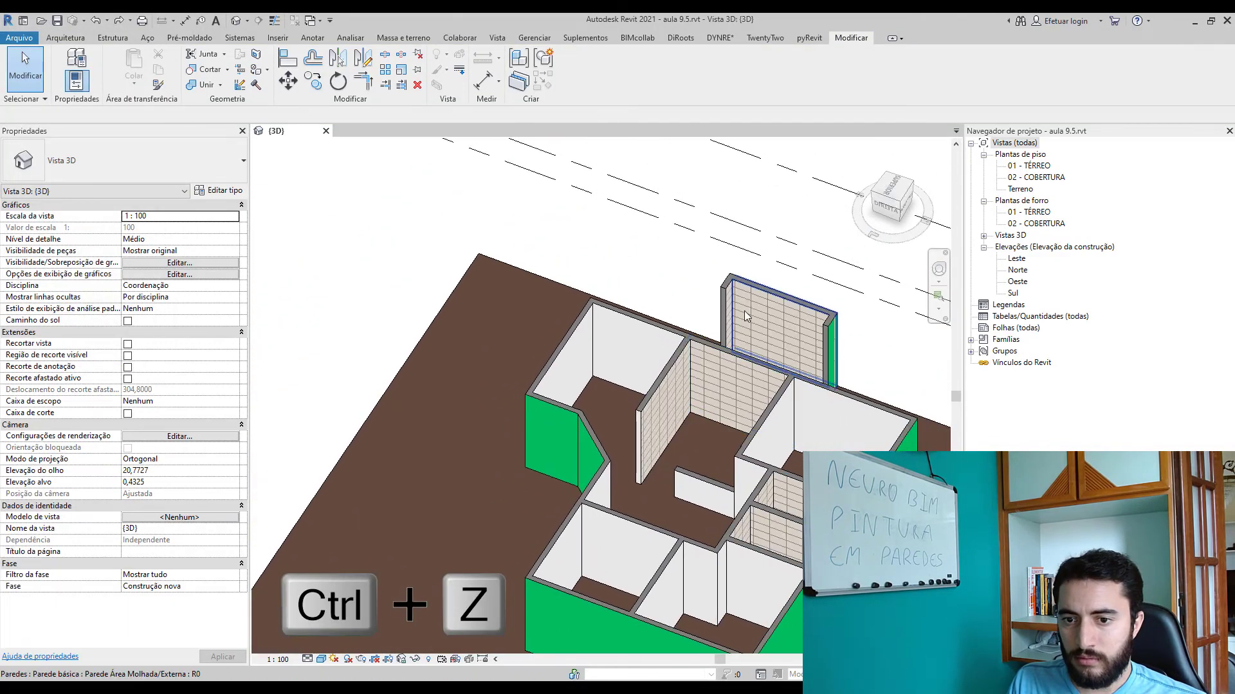
{"action": "scroll", "coordinate": [727, 335], "scroll_direction": "up", "scroll_amount": 4}
{"action": "middle_click_drag", "start_coordinate": [726, 336], "coordinate": [550, 290], "text": "shift"}
{"action": "left_click", "coordinate": [259, 70]}
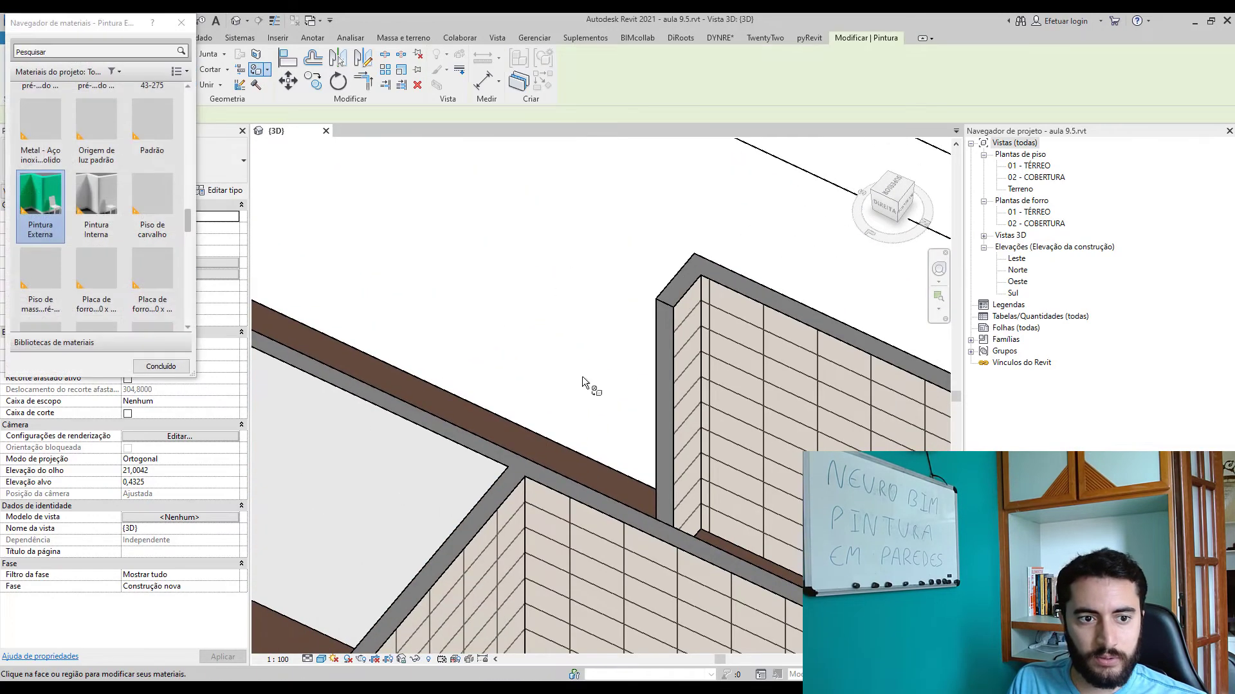
{"action": "middle_click_drag", "start_coordinate": [627, 379], "coordinate": [360, 369]}
{"action": "scroll", "coordinate": [389, 356], "scroll_direction": "up", "scroll_amount": 3}
{"action": "left_click", "coordinate": [404, 325]}
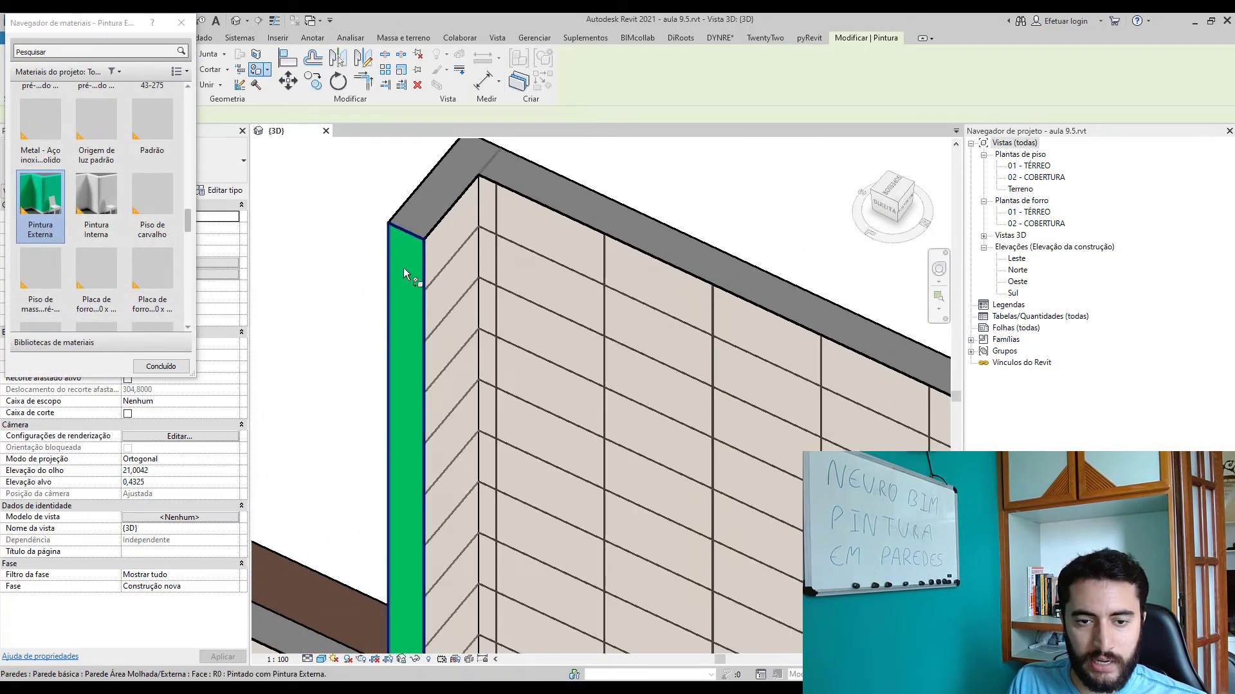
- Paint the narrow end face of the detached tiled wall's right short return with Pintura Externa and finish painting
{"action": "scroll", "coordinate": [403, 267], "scroll_direction": "down", "scroll_amount": 3}
{"action": "scroll", "coordinate": [681, 418], "scroll_direction": "up", "scroll_amount": 4}
{"action": "left_click", "coordinate": [707, 423]}
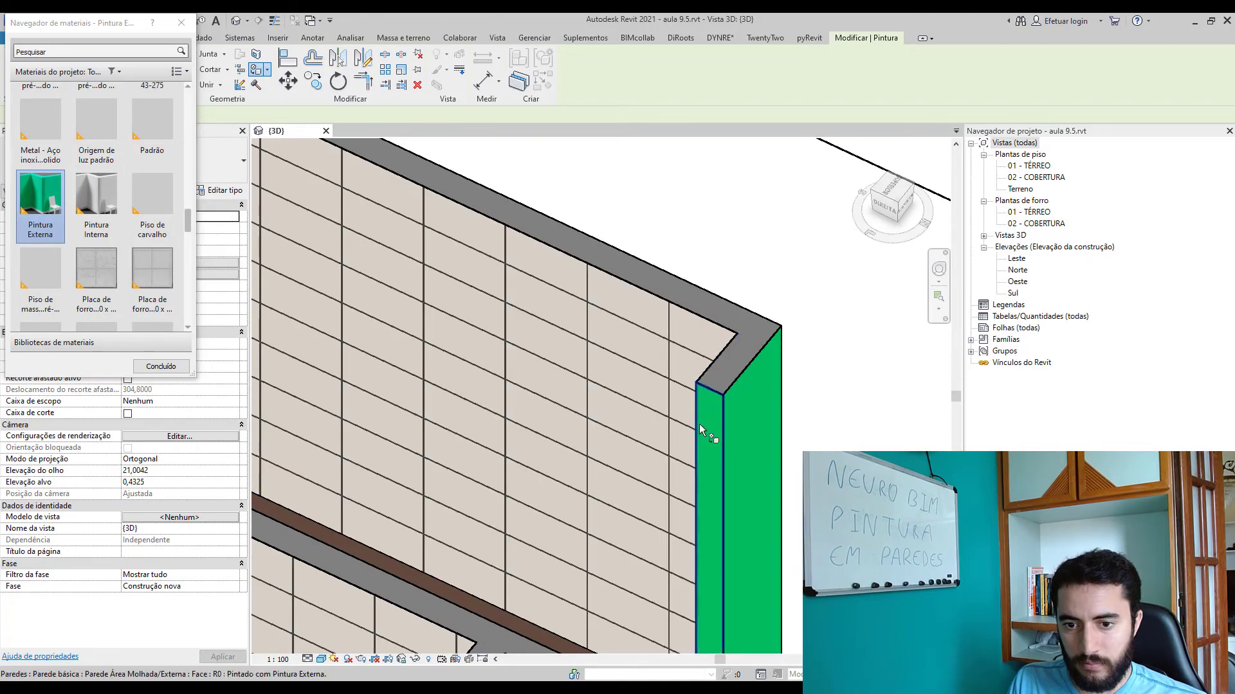
{"action": "scroll", "coordinate": [700, 423], "scroll_direction": "down", "scroll_amount": 5}
{"action": "left_click", "coordinate": [160, 367]}
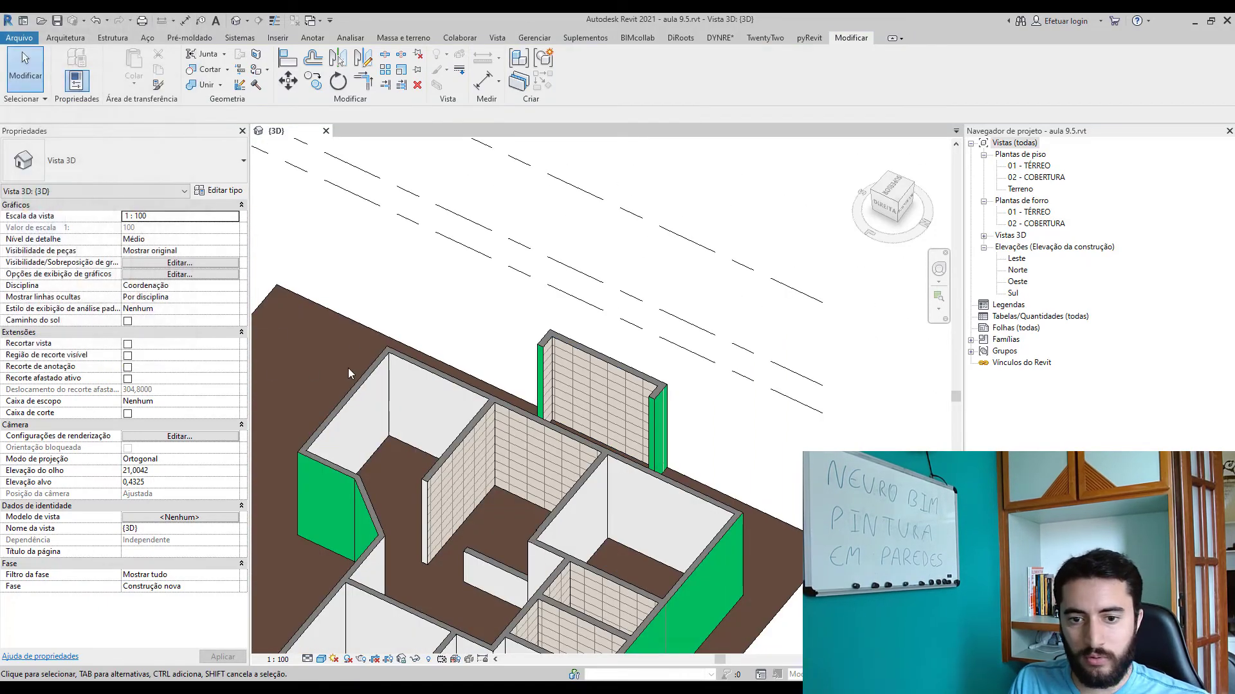
- Set the 3D view's visual style to Realista and inspect the painted house from the front
{"action": "middle_click_drag", "start_coordinate": [450, 411], "coordinate": [537, 419], "text": "shift"}
{"action": "left_click", "coordinate": [323, 660]}
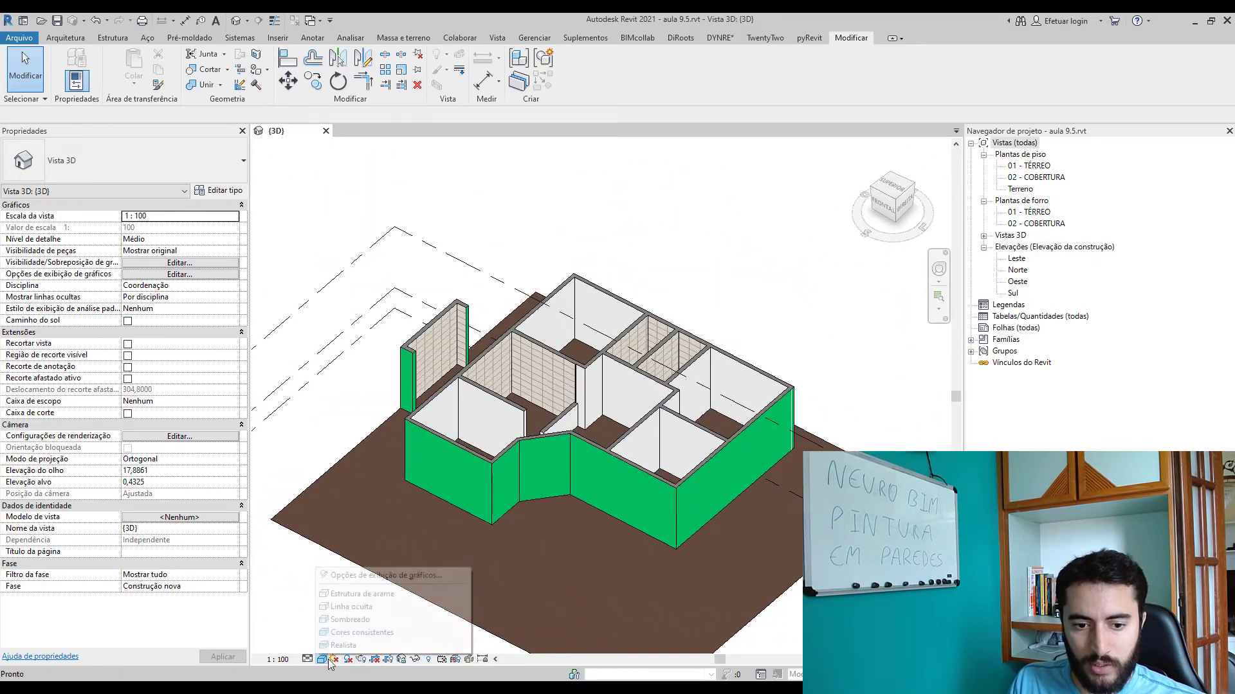
{"action": "left_click", "coordinate": [348, 646]}
{"action": "middle_click_drag", "start_coordinate": [488, 571], "coordinate": [491, 538], "text": "shift"}
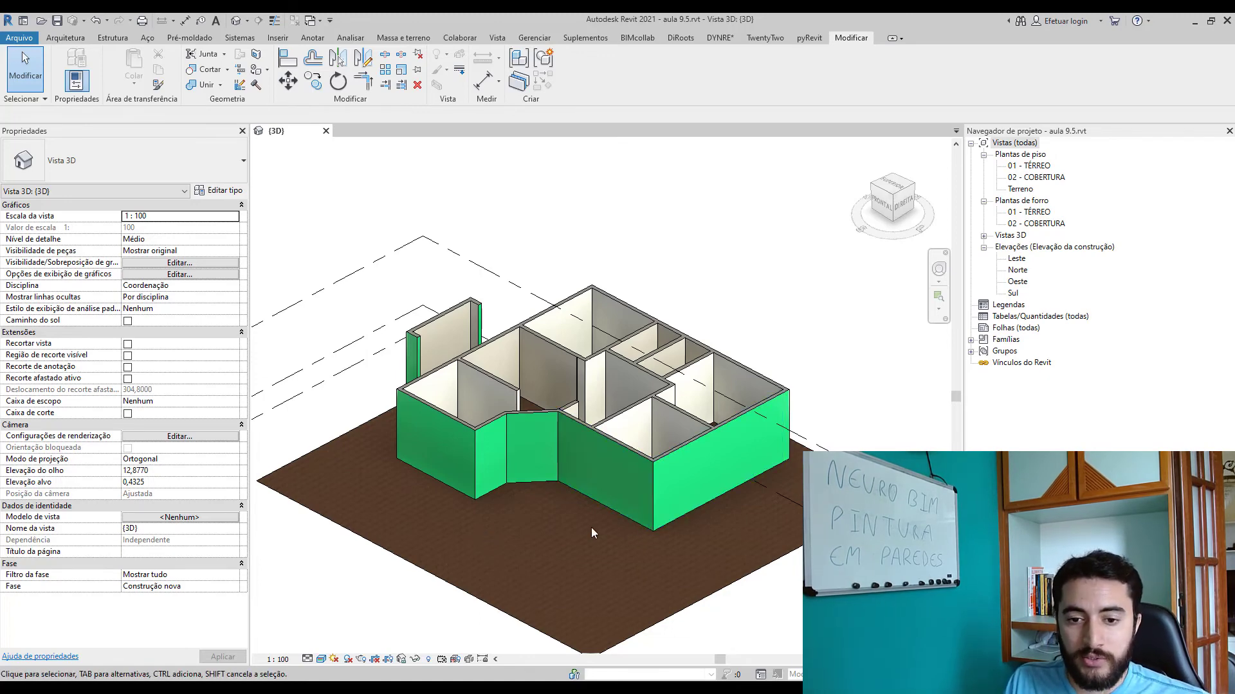
{"action": "middle_click_drag", "start_coordinate": [592, 527], "coordinate": [720, 427], "text": "shift"}
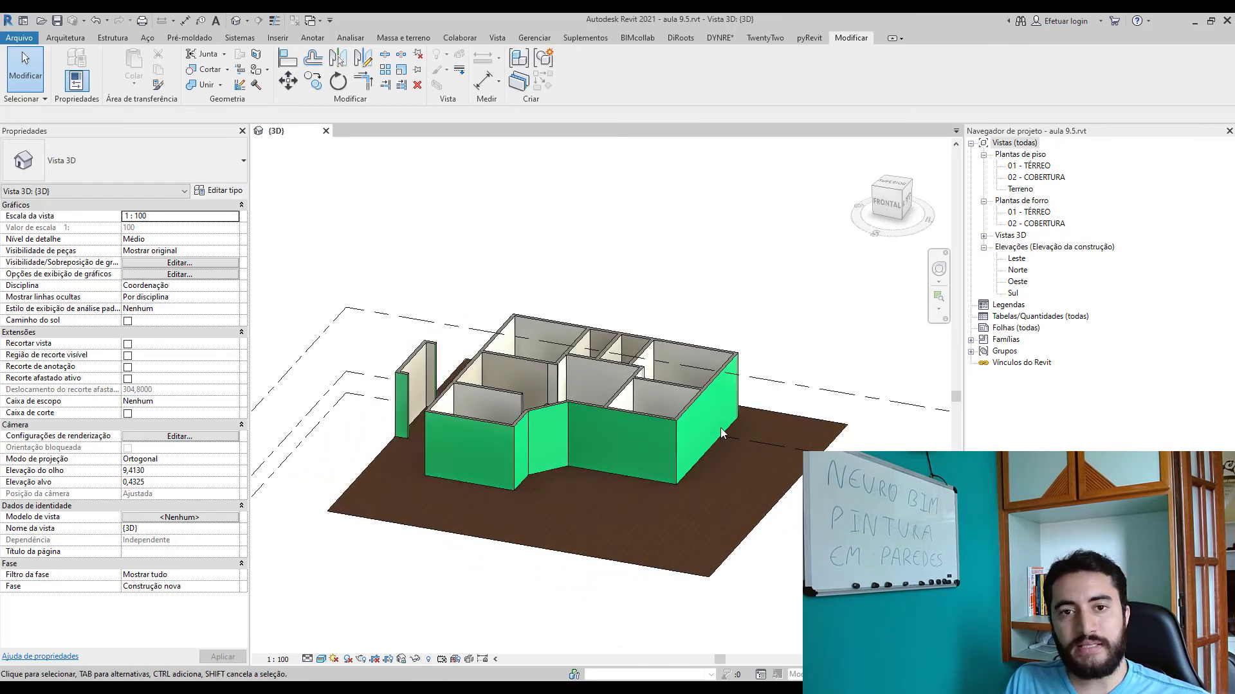